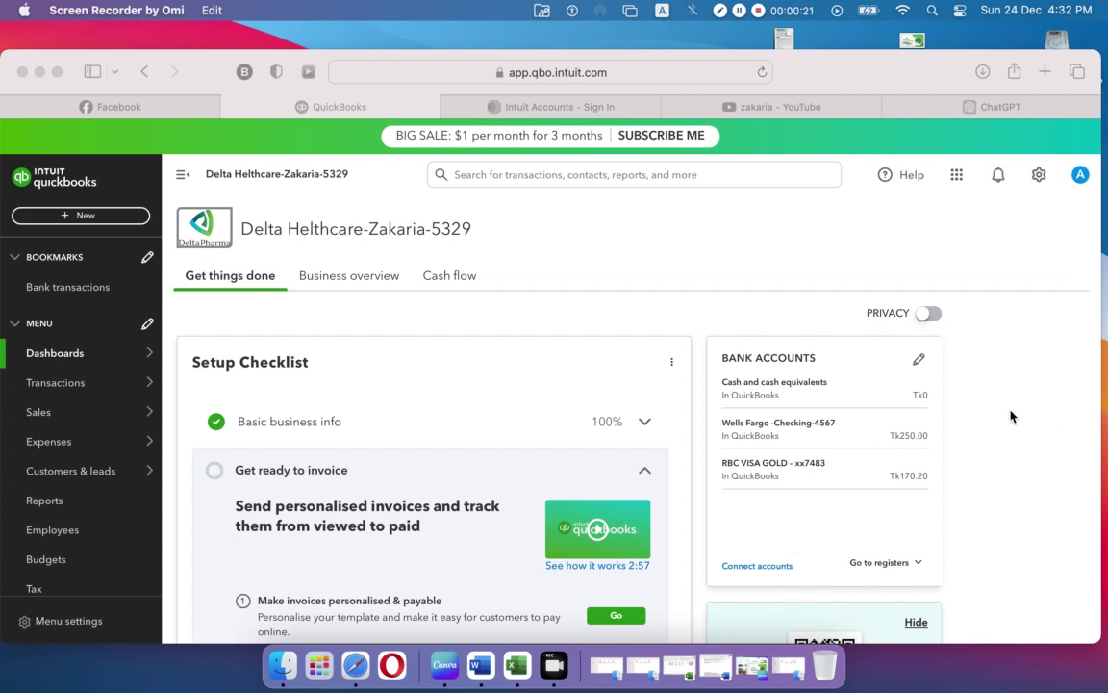
# Step: Show the + New menu listing transaction types for customers, suppliers, employees and other
pyautogui.click(69, 217)
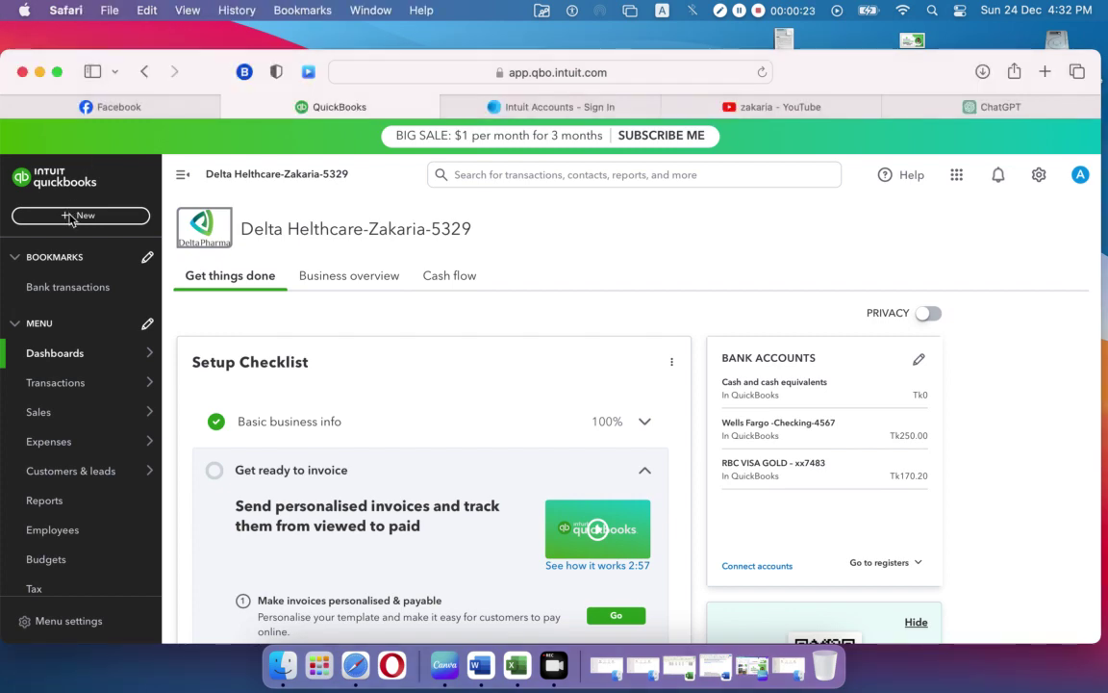
pyautogui.click(69, 217)
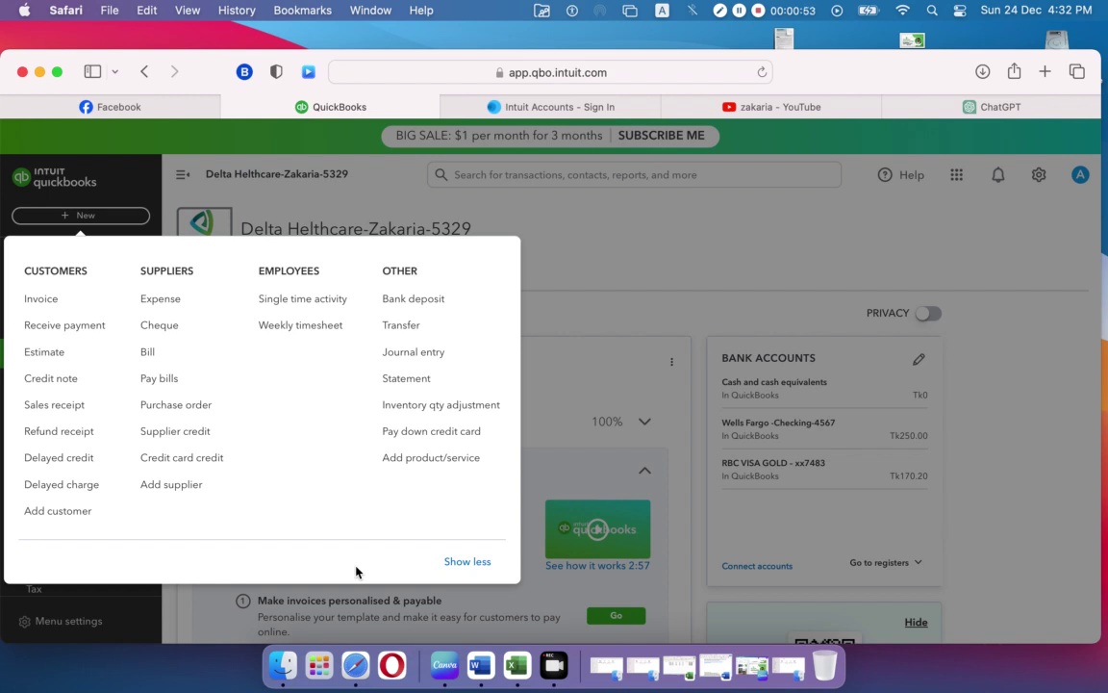
# Step: Start new estimate 1001 and set its estimate date to 01-01-2022
pyautogui.click(45, 352)
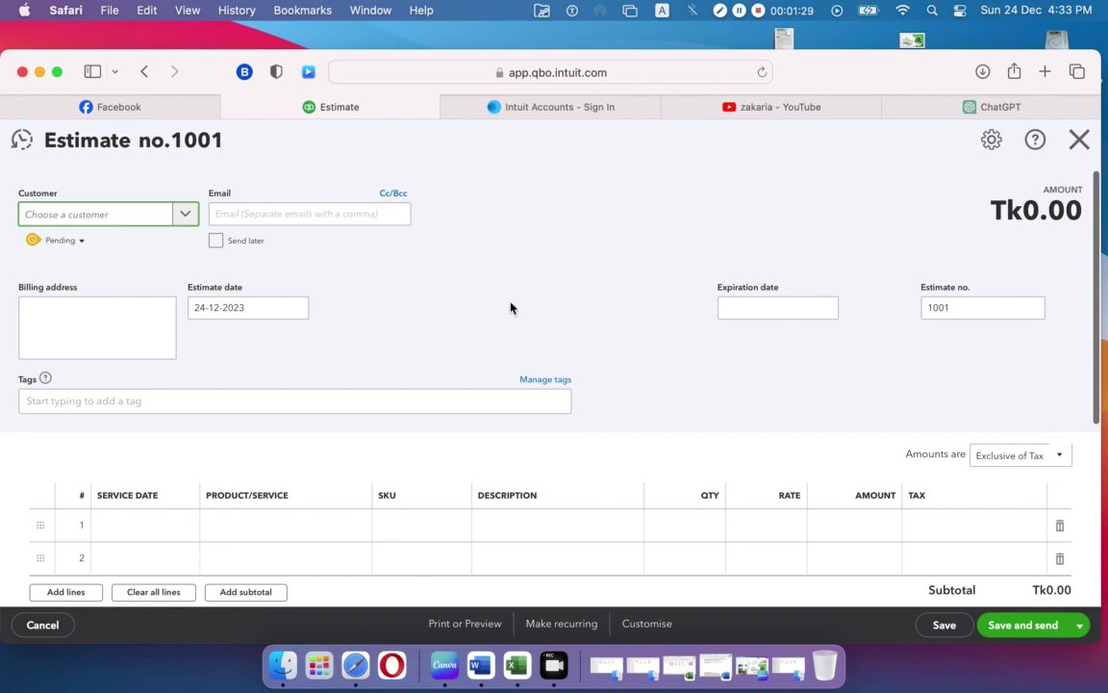
pyautogui.click(296, 309)
pyautogui.click(229, 504)
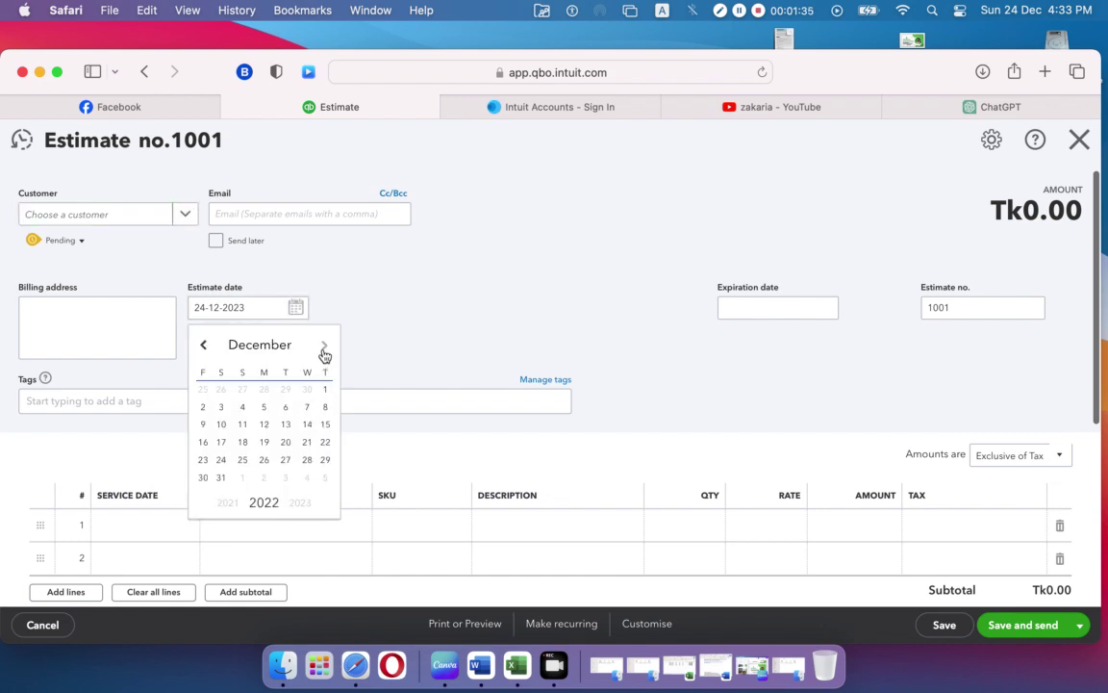
pyautogui.click(246, 344)
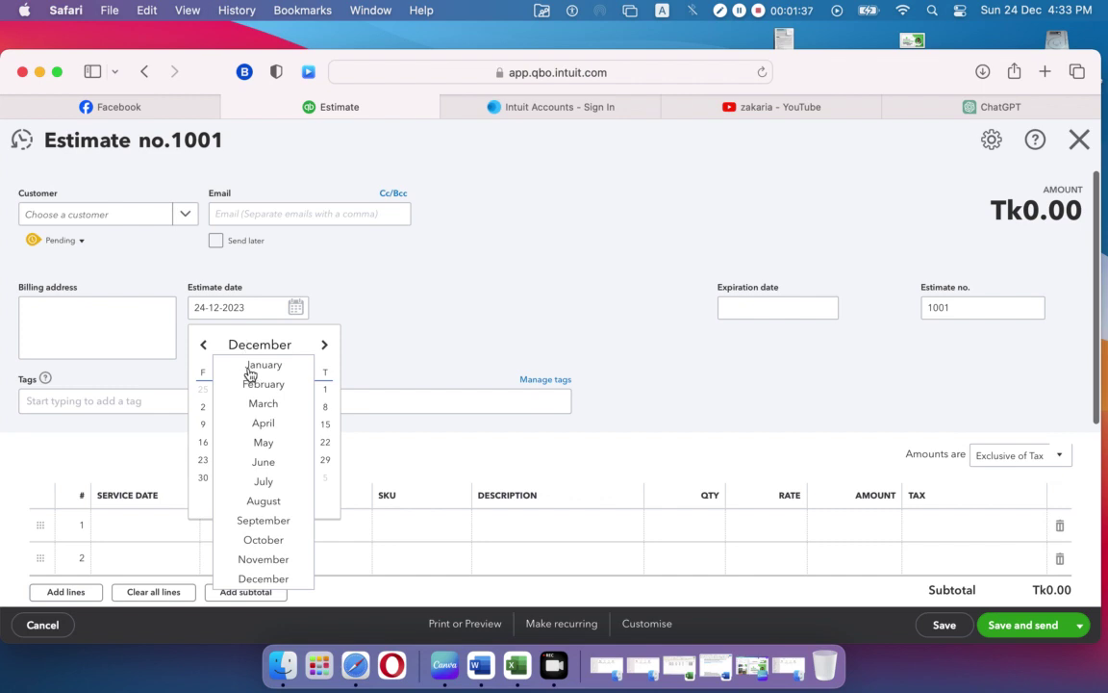
pyautogui.click(250, 367)
pyautogui.click(220, 394)
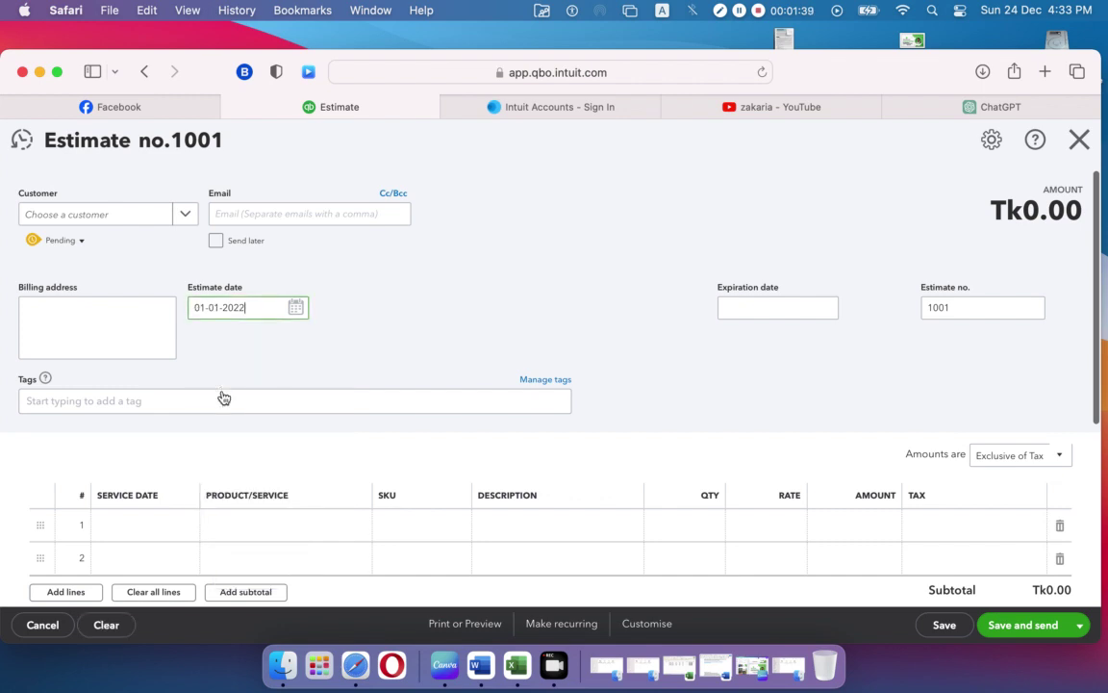
pyautogui.click(420, 319)
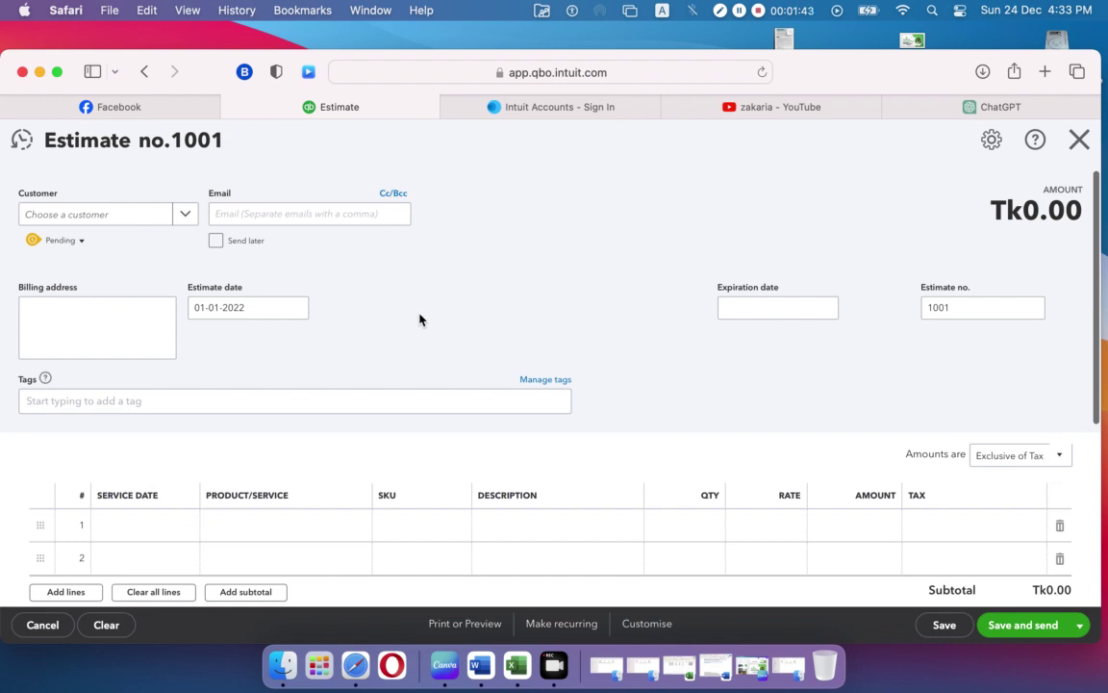
# Step: Pick the estimate's customer from the Customer list so the billing address fills in
pyautogui.click(182, 214)
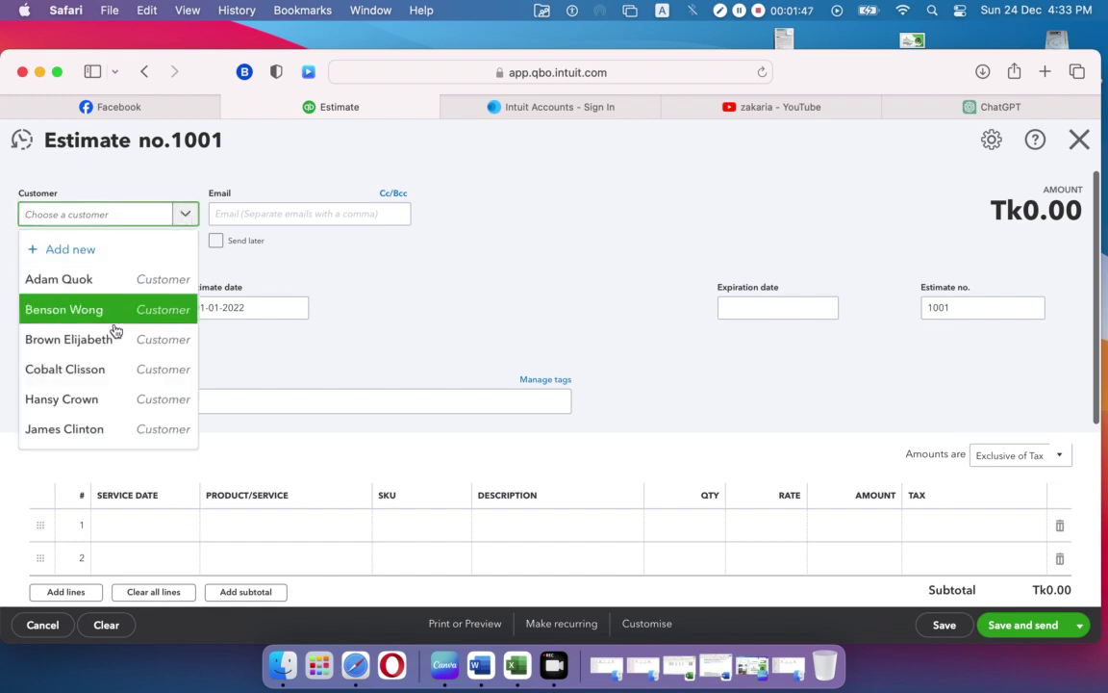
pyautogui.scroll(-3, 105, 389)
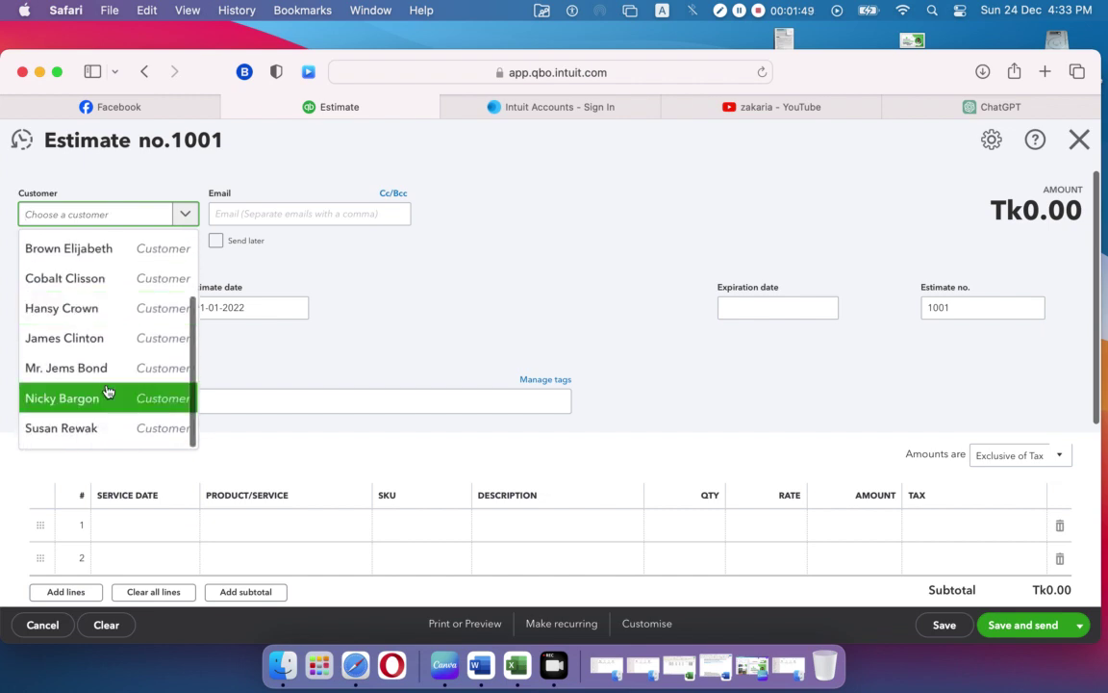
pyautogui.click(107, 379)
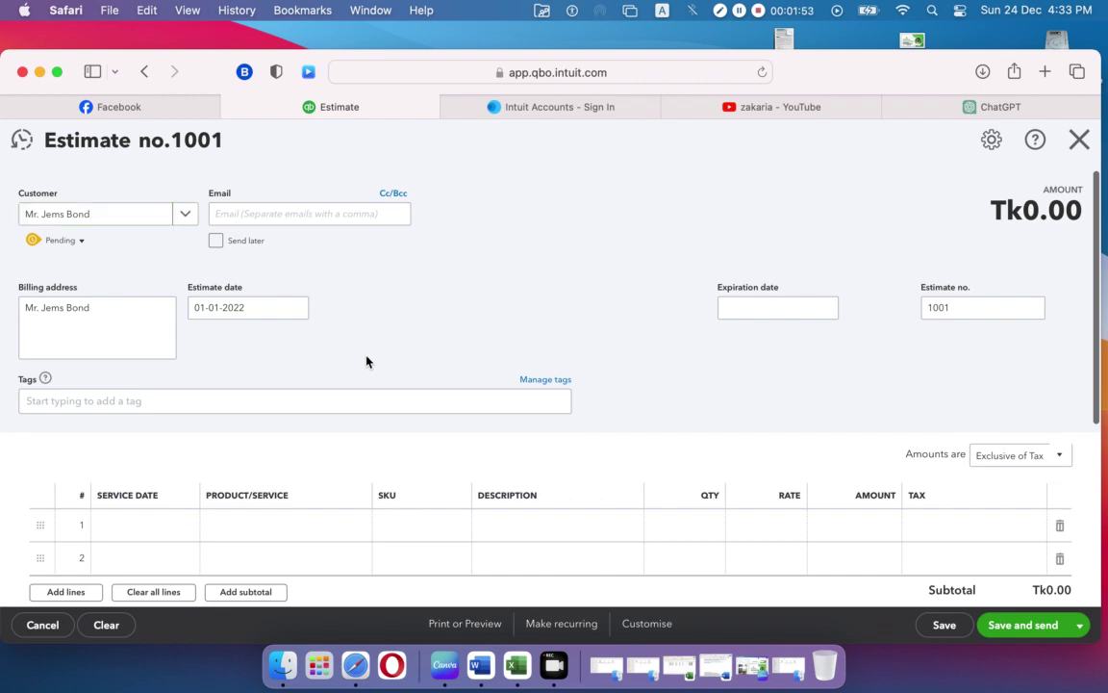
pyautogui.scroll(-1, 367, 361)
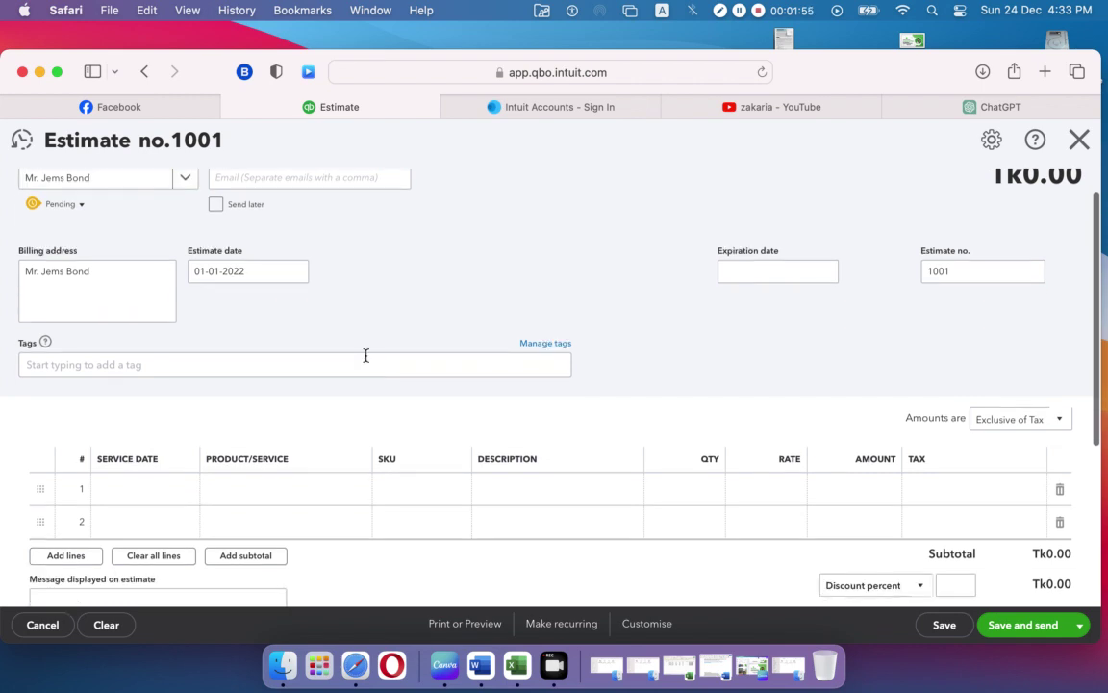
pyautogui.scroll(-3, 367, 360)
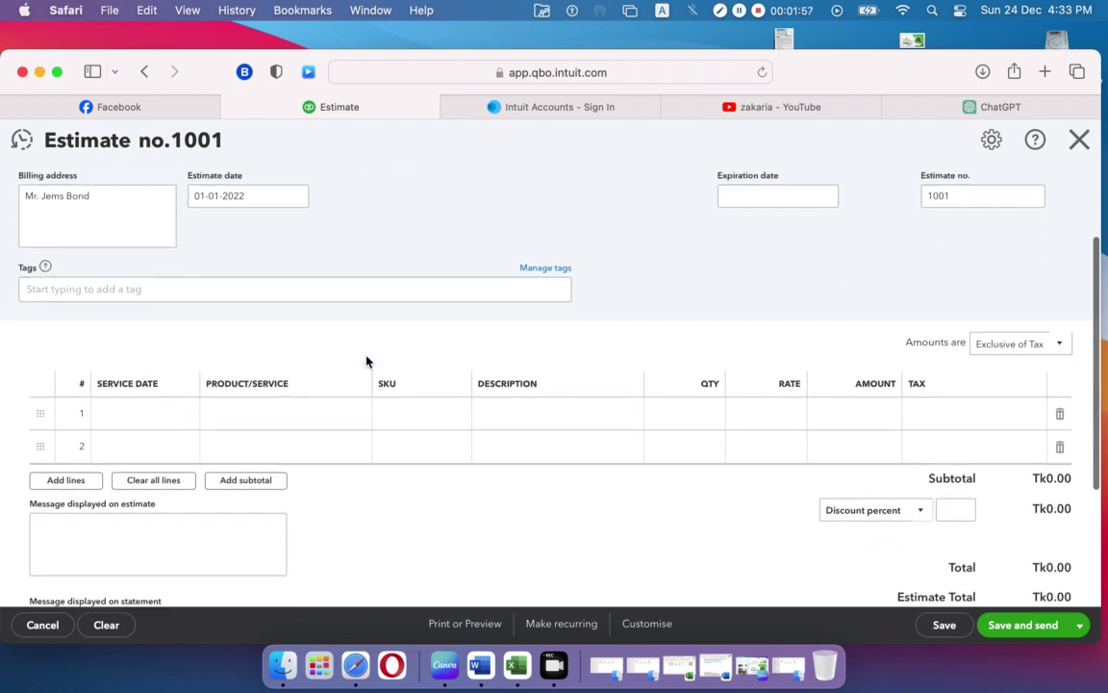
pyautogui.scroll(4, 367, 361)
pyautogui.scroll(-5, 367, 361)
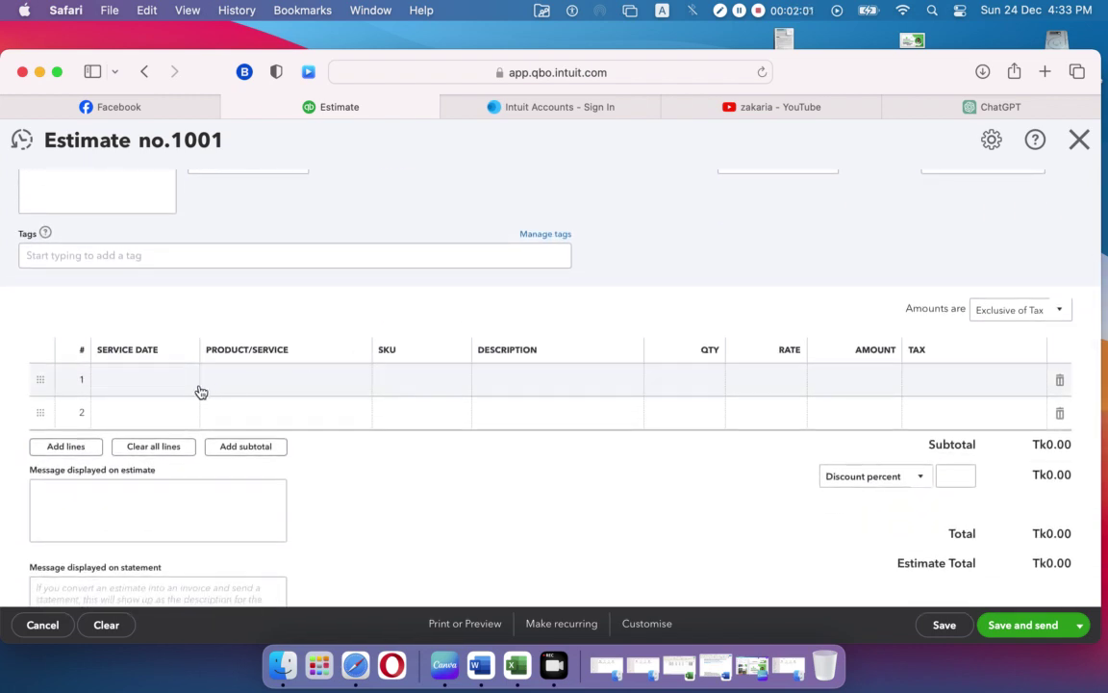
# Step: Choose Stock:Face Mask as the product on line 1 of the estimate
pyautogui.click(329, 387)
pyautogui.click(354, 382)
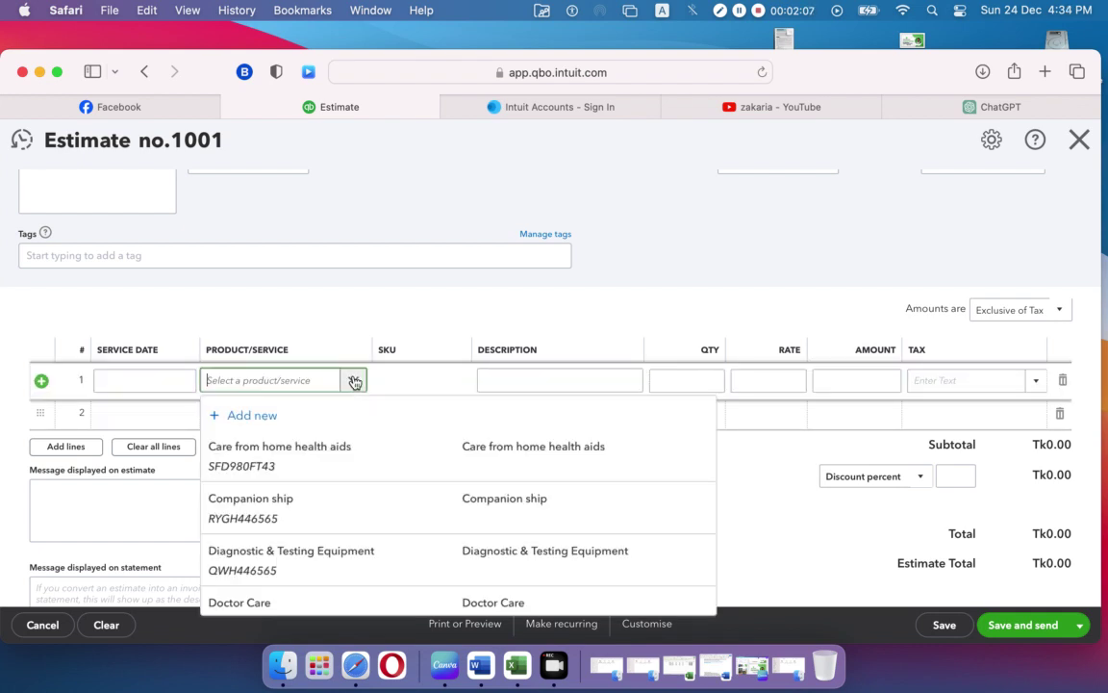
pyautogui.scroll(-3, 351, 451)
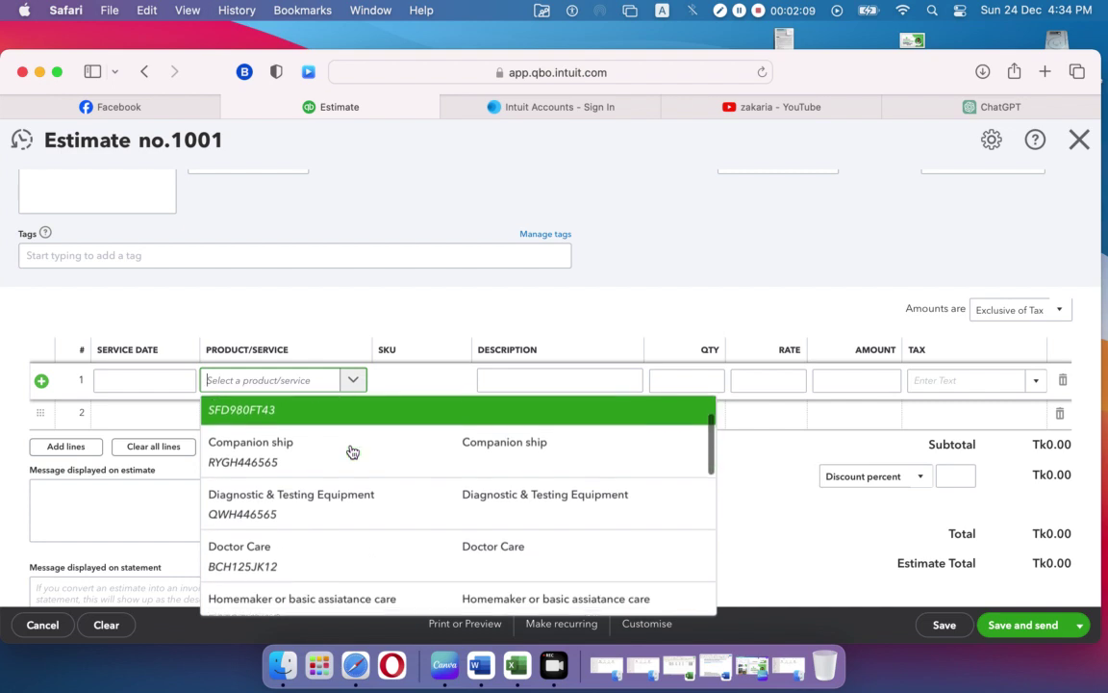
pyautogui.scroll(-4, 351, 451)
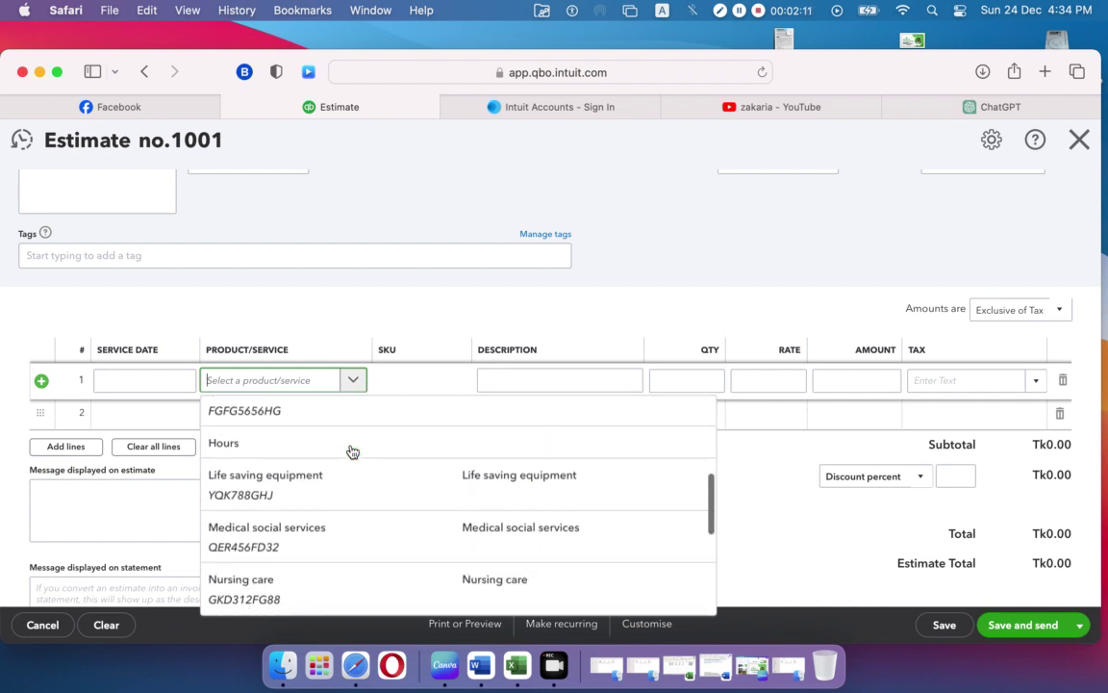
pyautogui.scroll(-4, 351, 451)
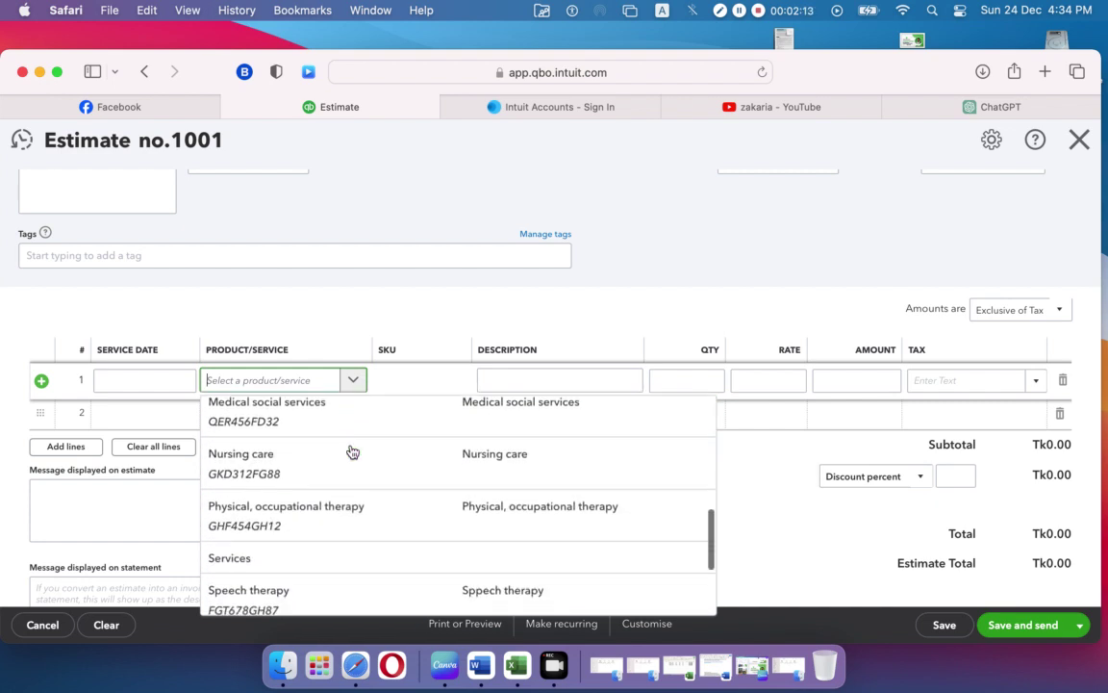
pyautogui.scroll(-2, 352, 451)
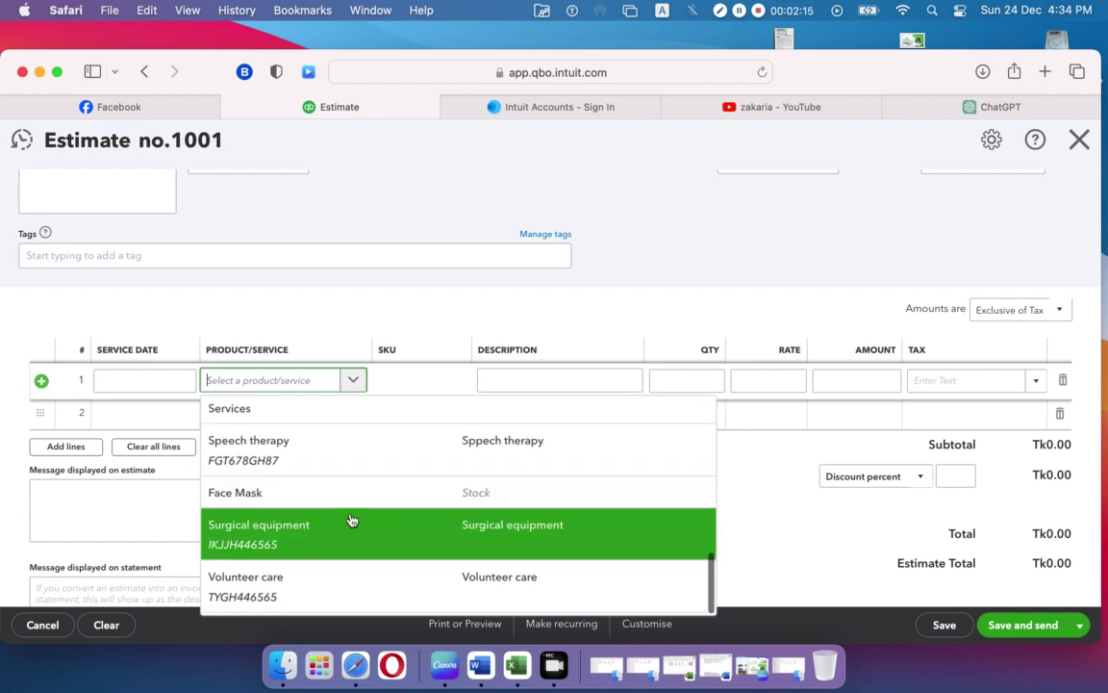
pyautogui.click(362, 496)
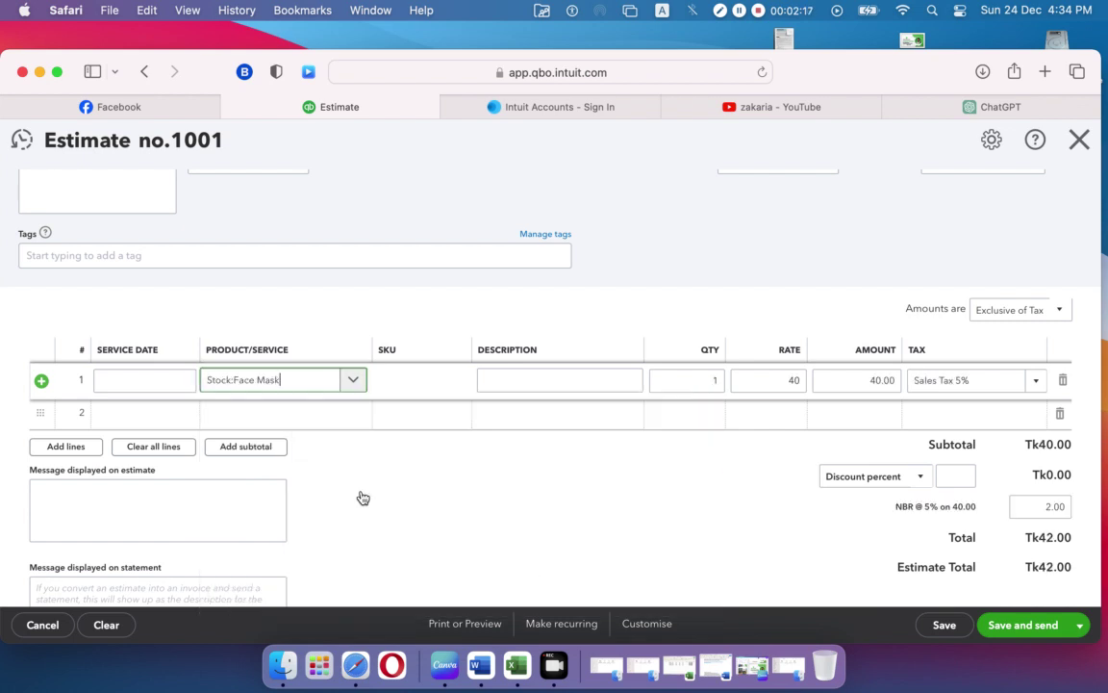
pyautogui.click(419, 320)
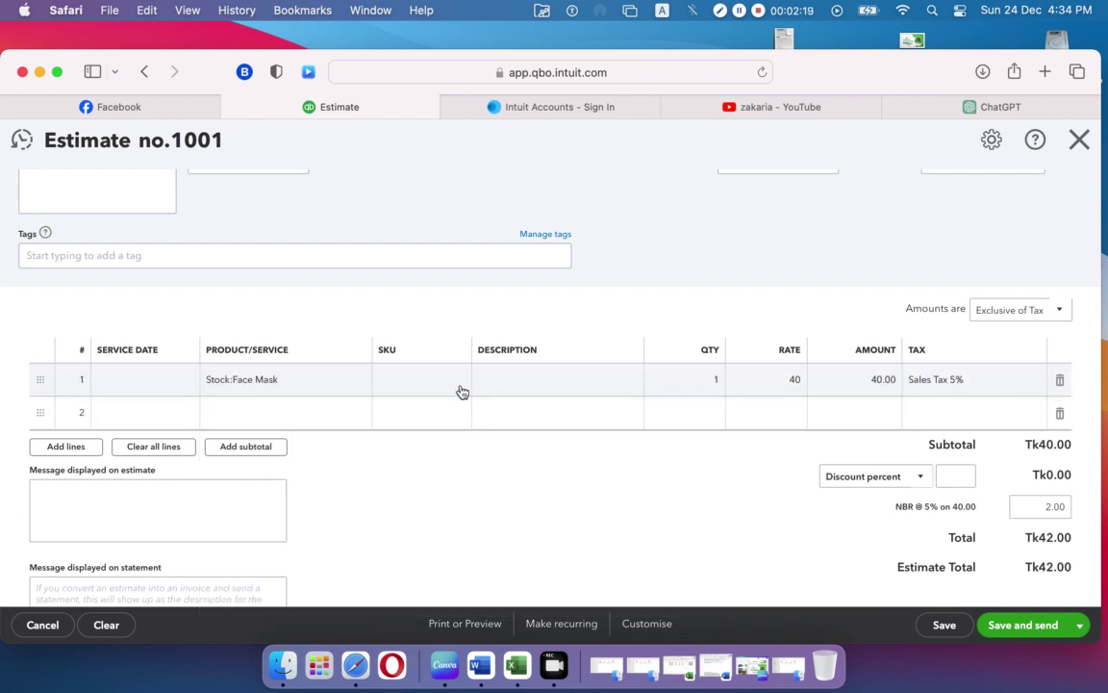
# Step: Set line 1's quantity to 5 at rate 40, giving 200.00 and total Tk210.00
pyautogui.click(411, 391)
pyautogui.click(511, 384)
pyautogui.click(530, 381)
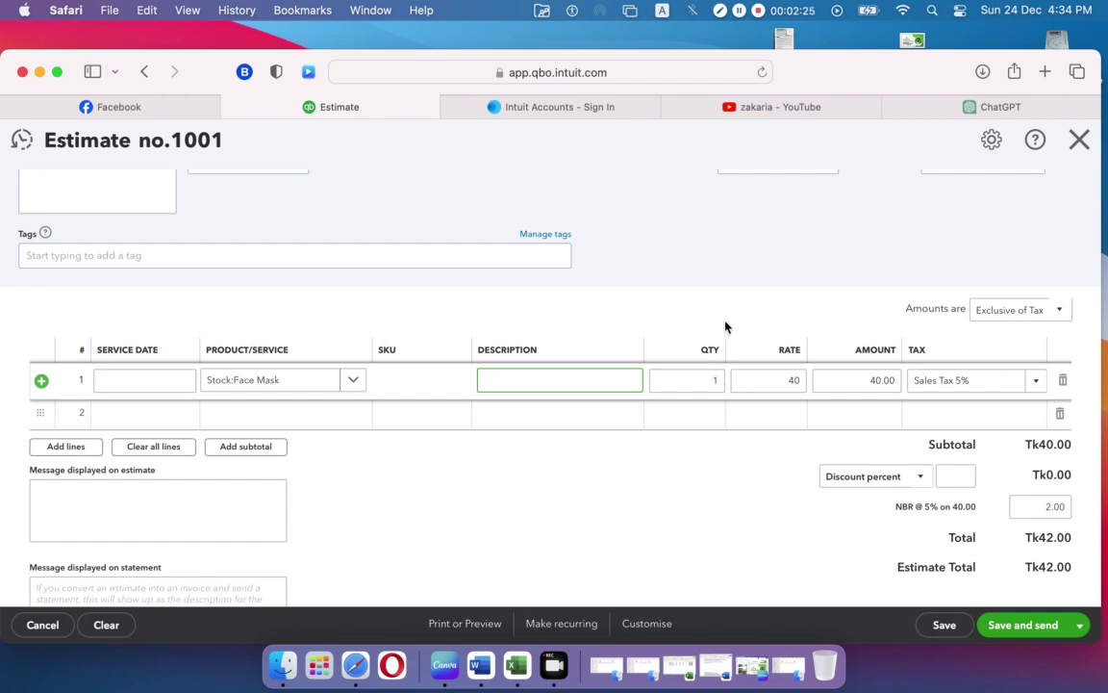
pyautogui.click(710, 387)
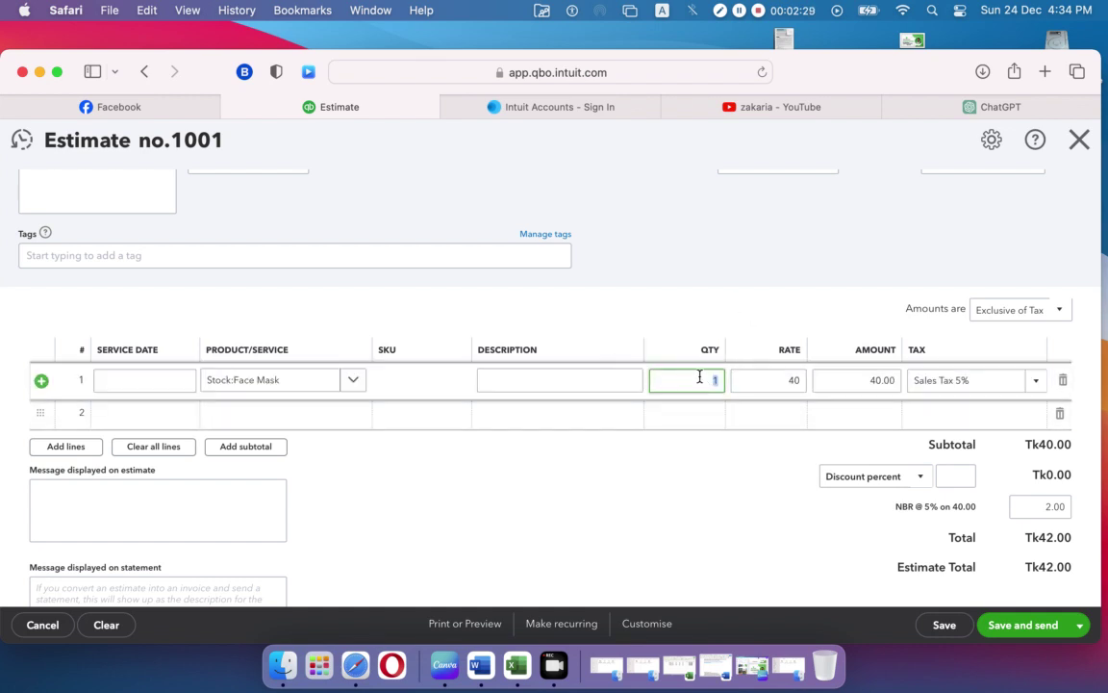
pyautogui.click(698, 285)
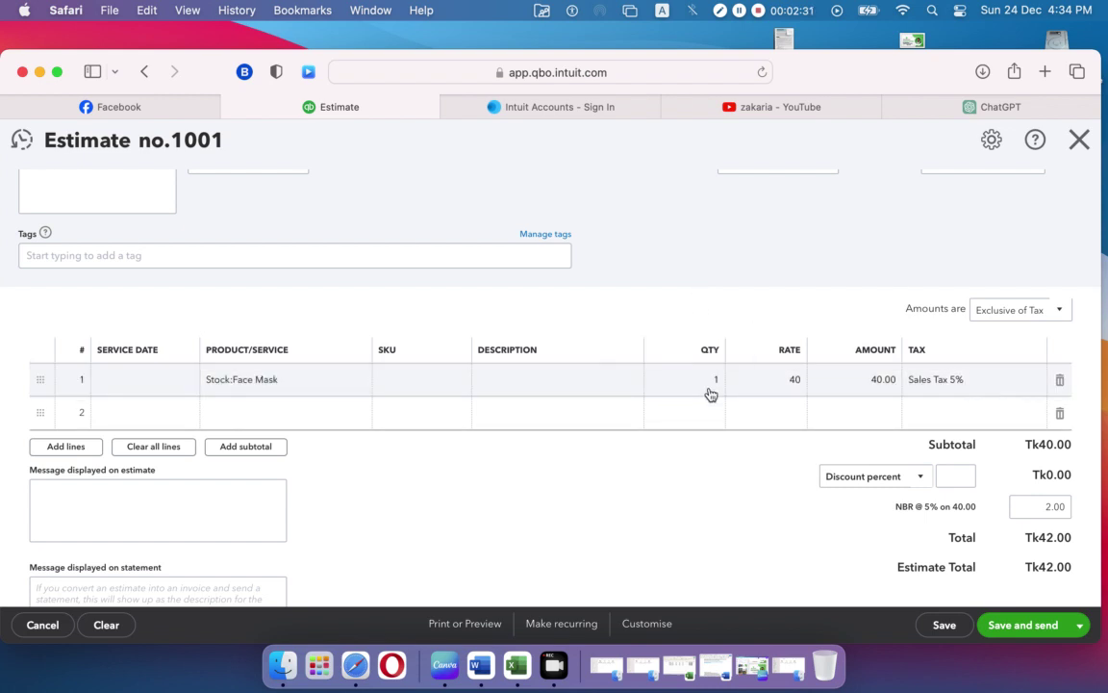
pyautogui.moveTo(710, 385)
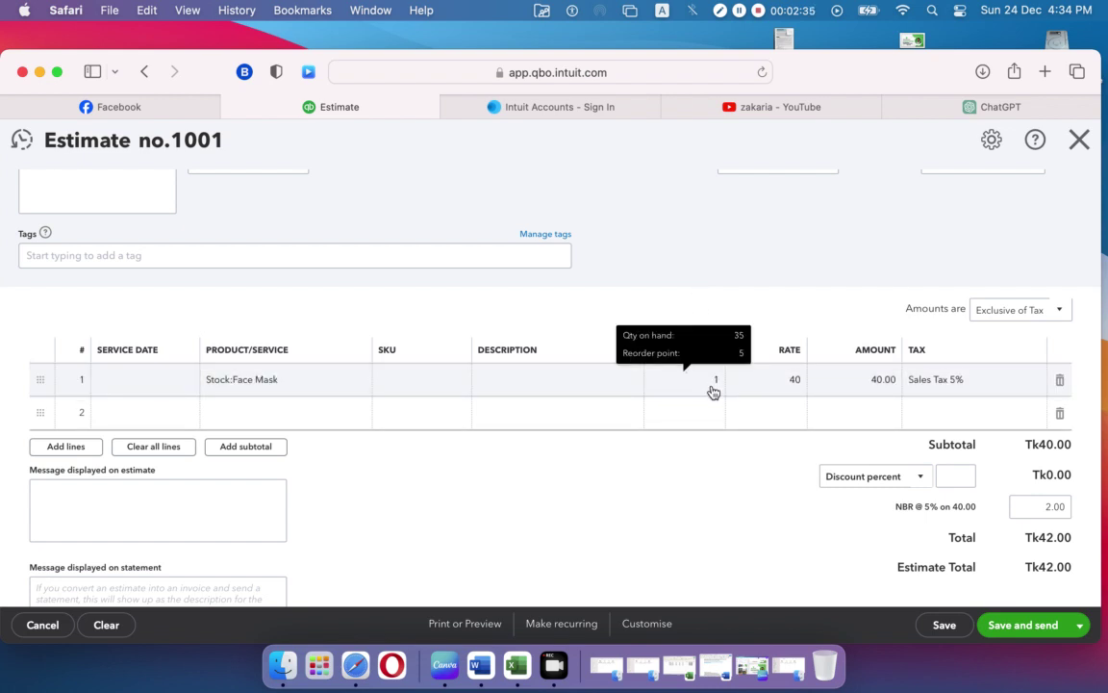
pyautogui.click(713, 385)
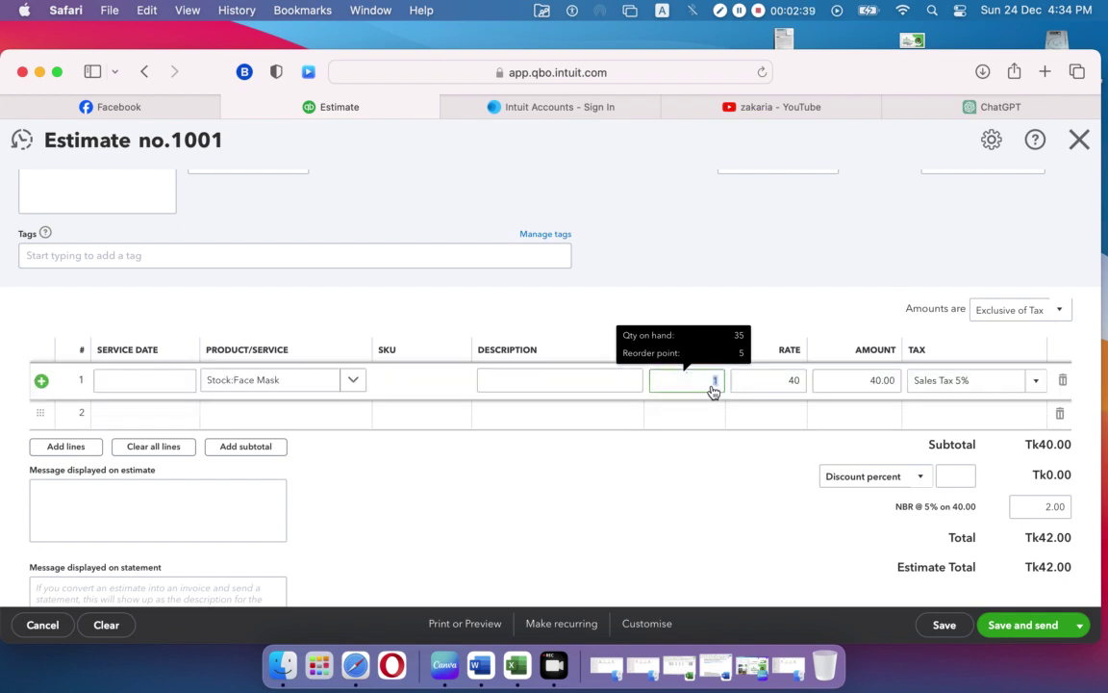
pyautogui.write('5')
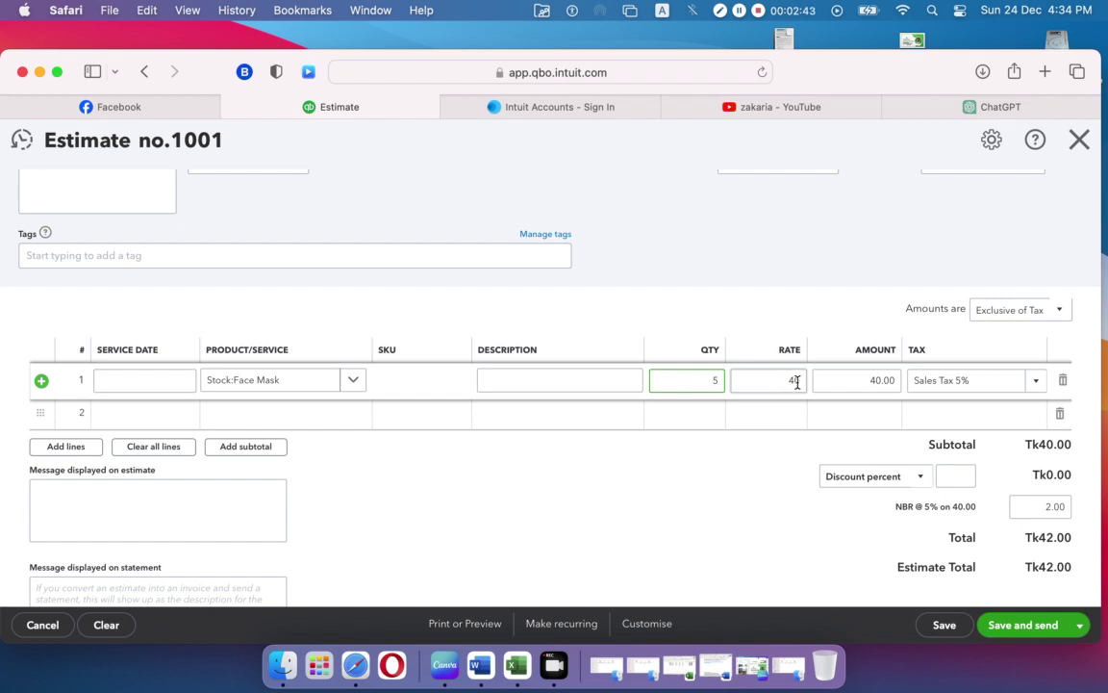
pyautogui.click(795, 331)
pyautogui.click(978, 379)
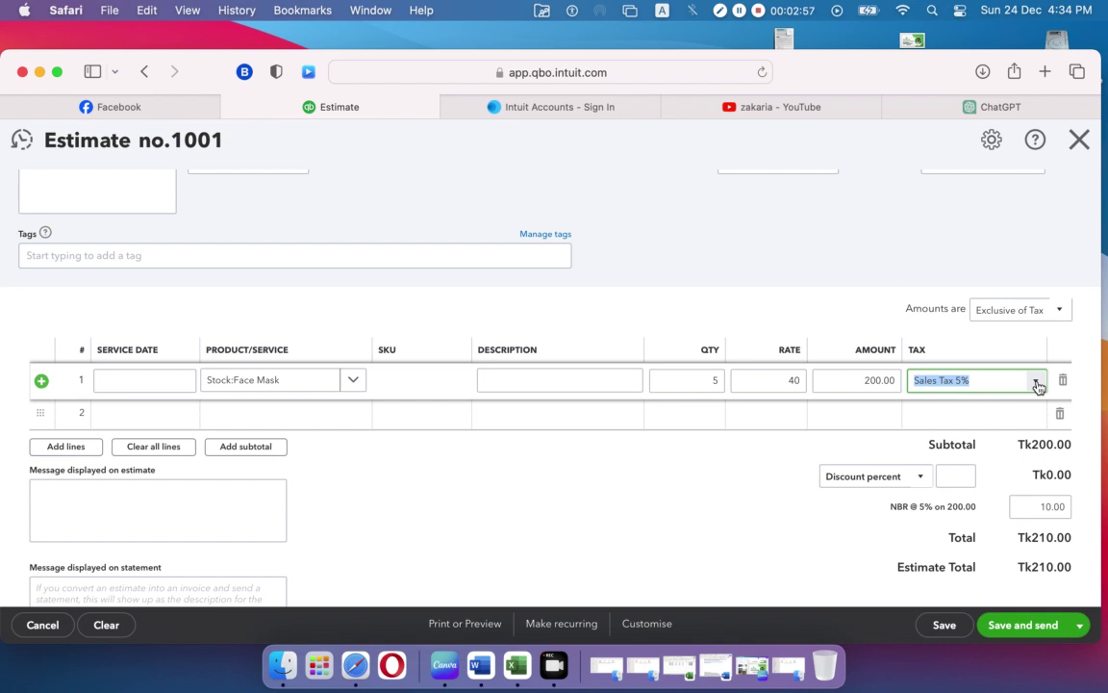
# Step: Change line 1's tax to Sales Tax 20% (total Tk240.00) and list the discount types
pyautogui.click(1037, 381)
pyautogui.click(995, 409)
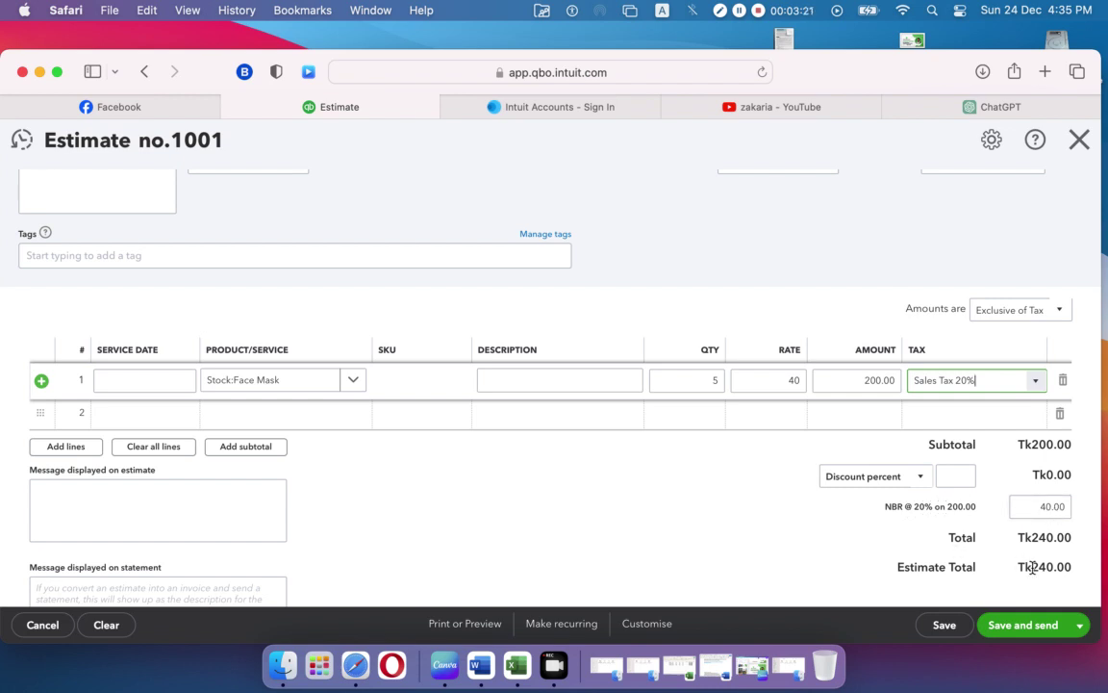
pyautogui.click(919, 478)
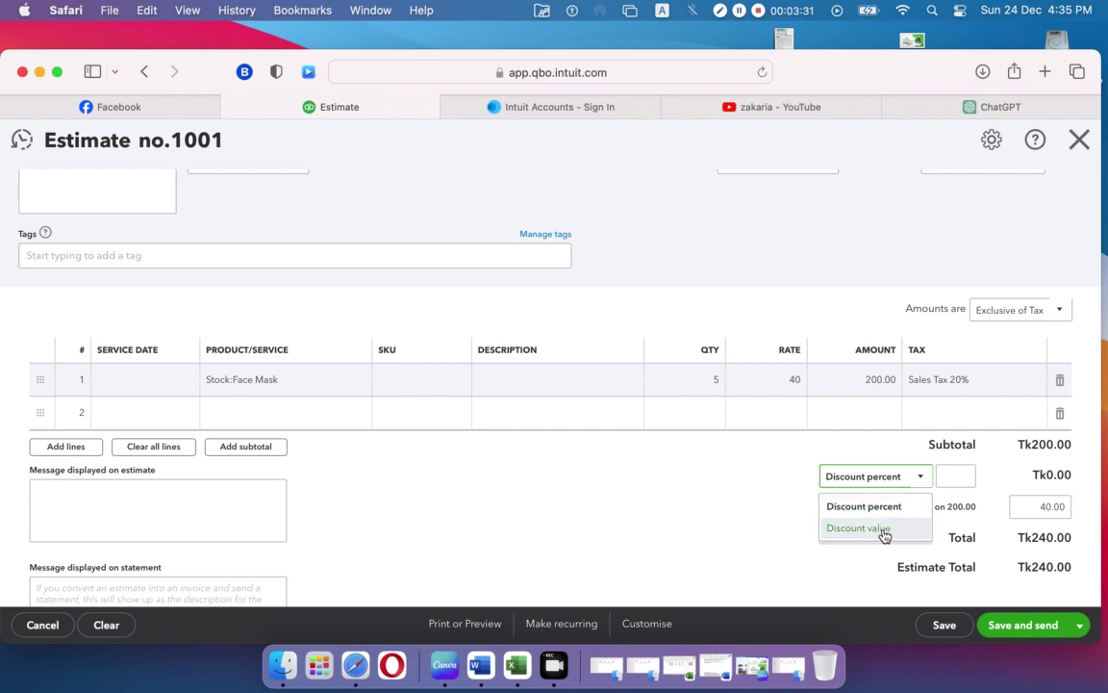
pyautogui.click(779, 527)
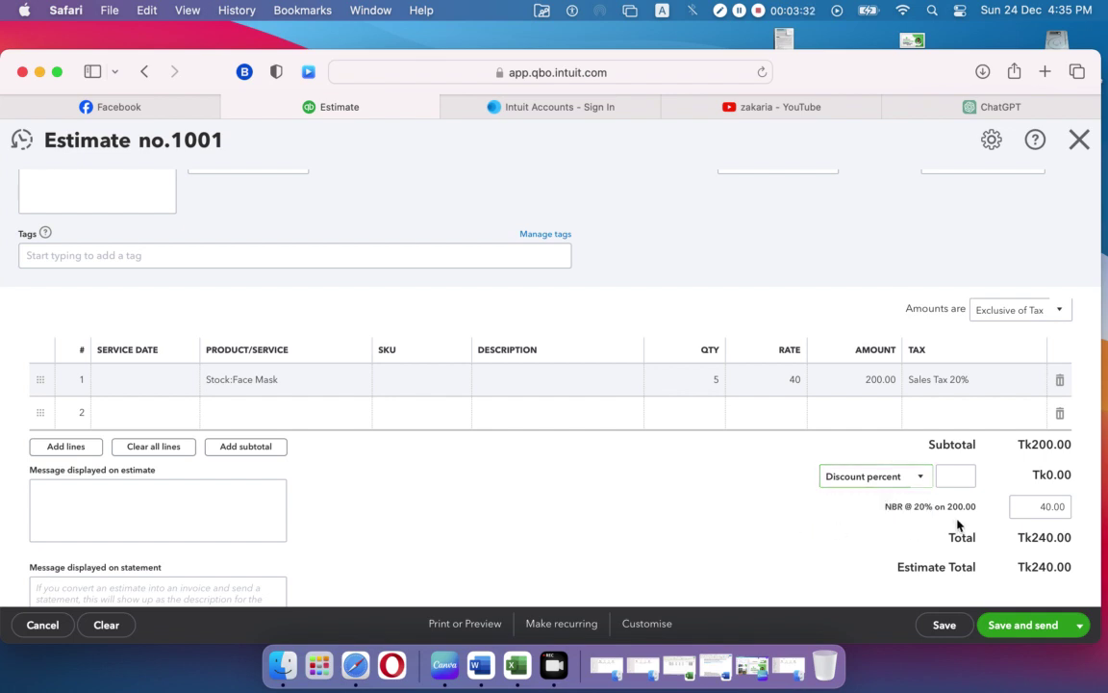
pyautogui.click(966, 470)
pyautogui.write('10')
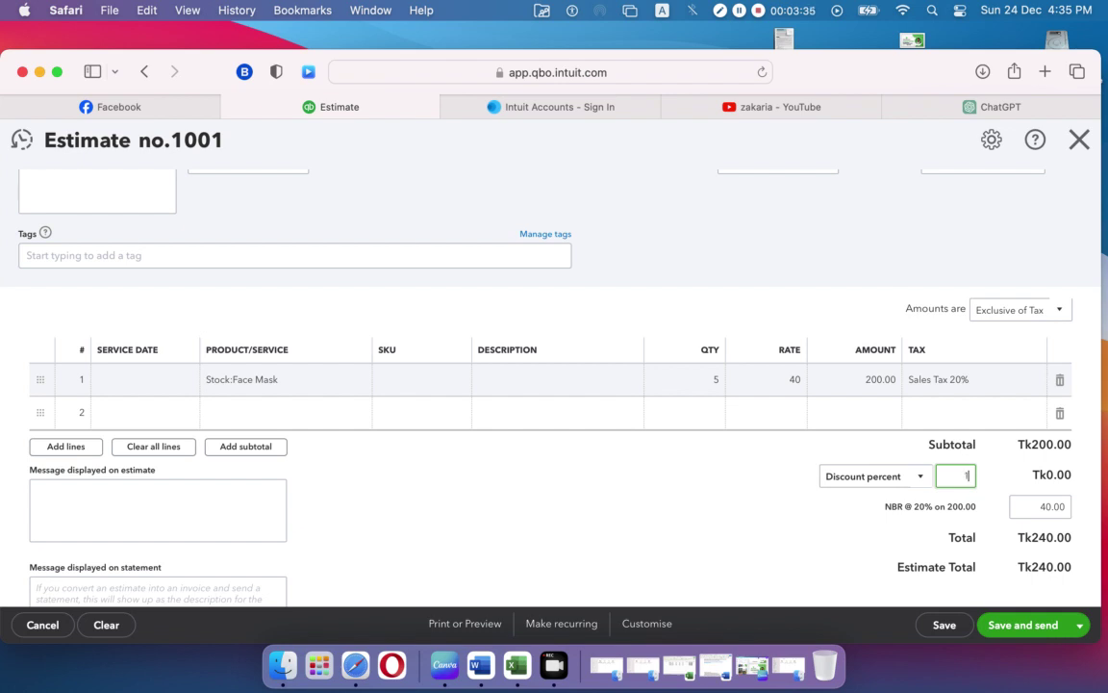
pyautogui.click(840, 527)
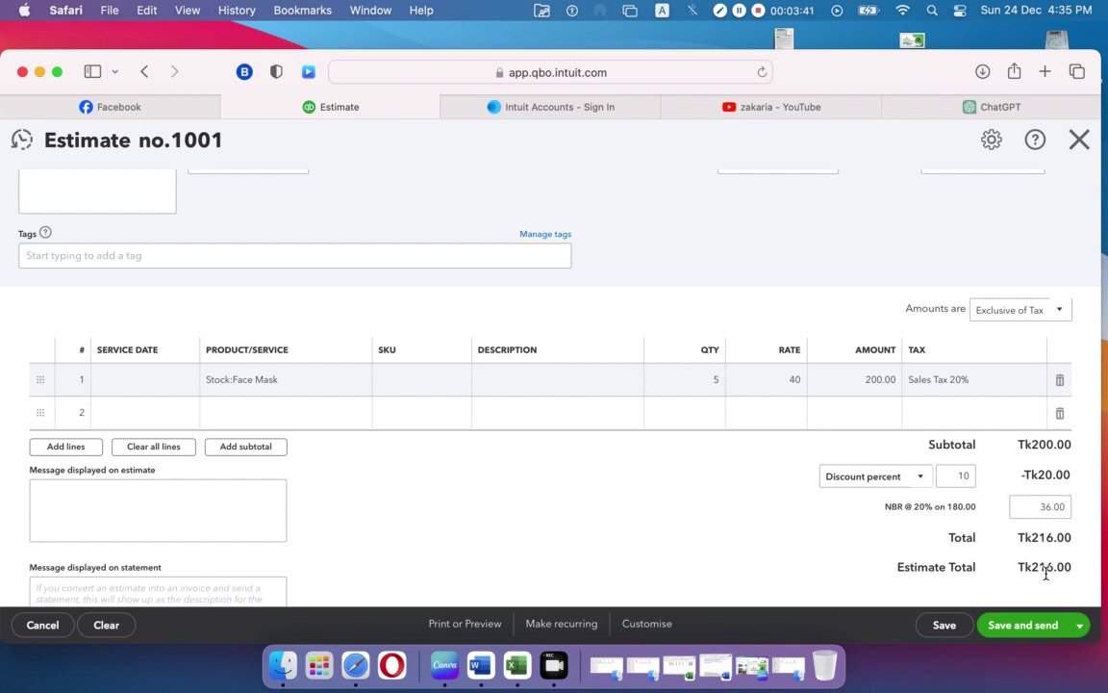
pyautogui.click(919, 478)
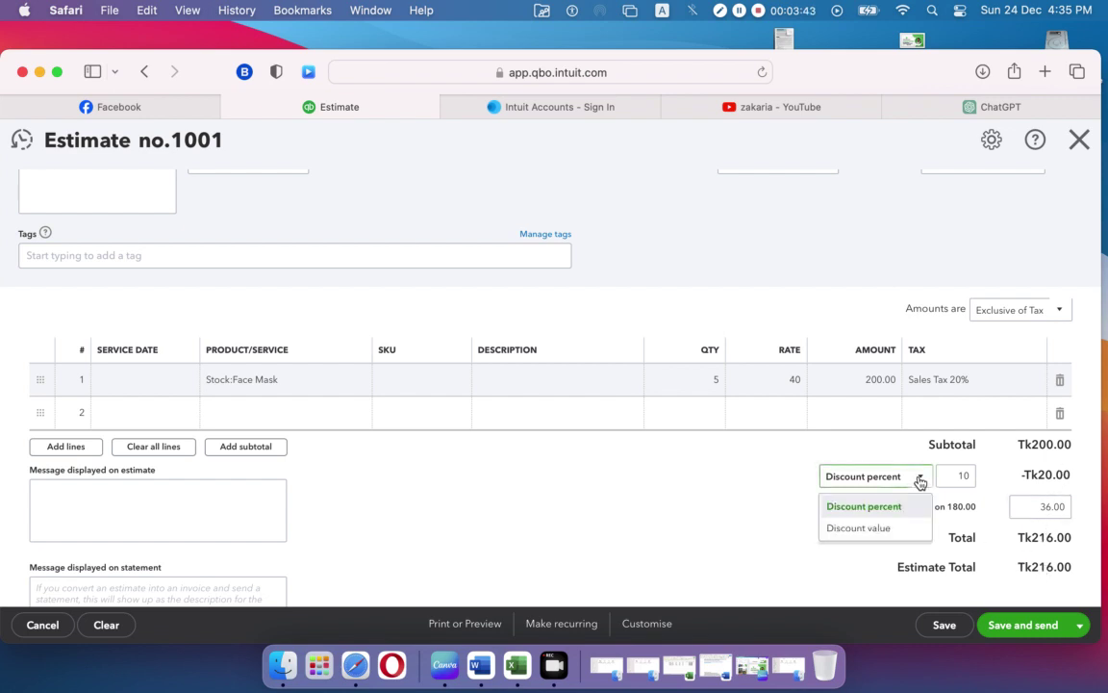
pyautogui.click(896, 527)
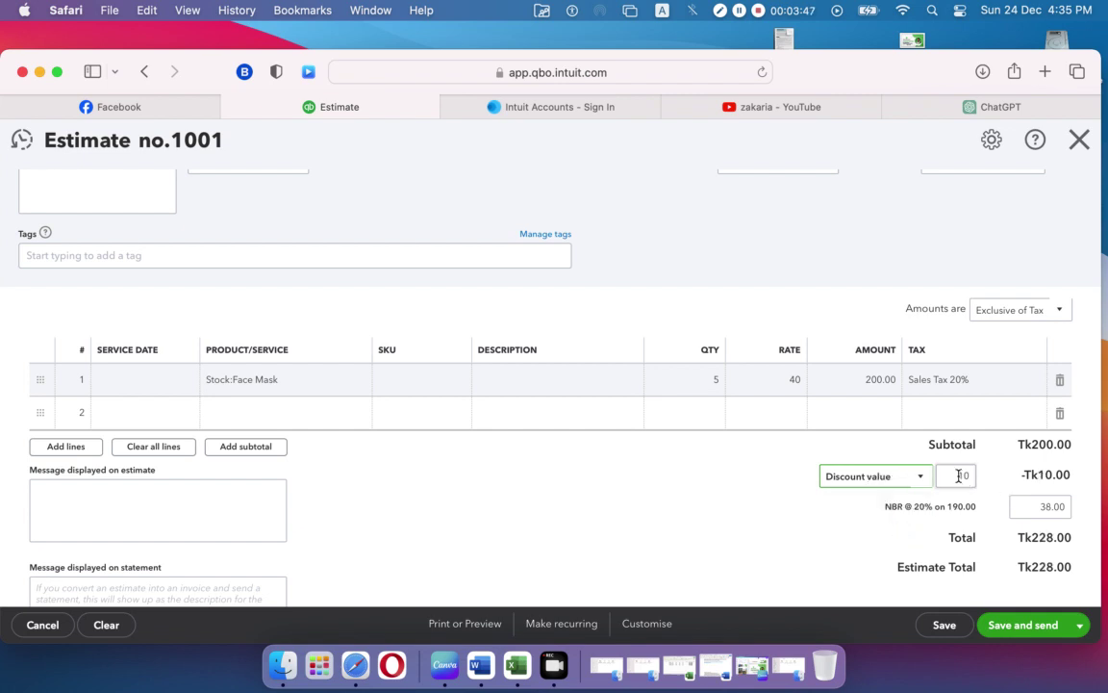
pyautogui.click(958, 474)
pyautogui.write('20')
pyautogui.click(806, 558)
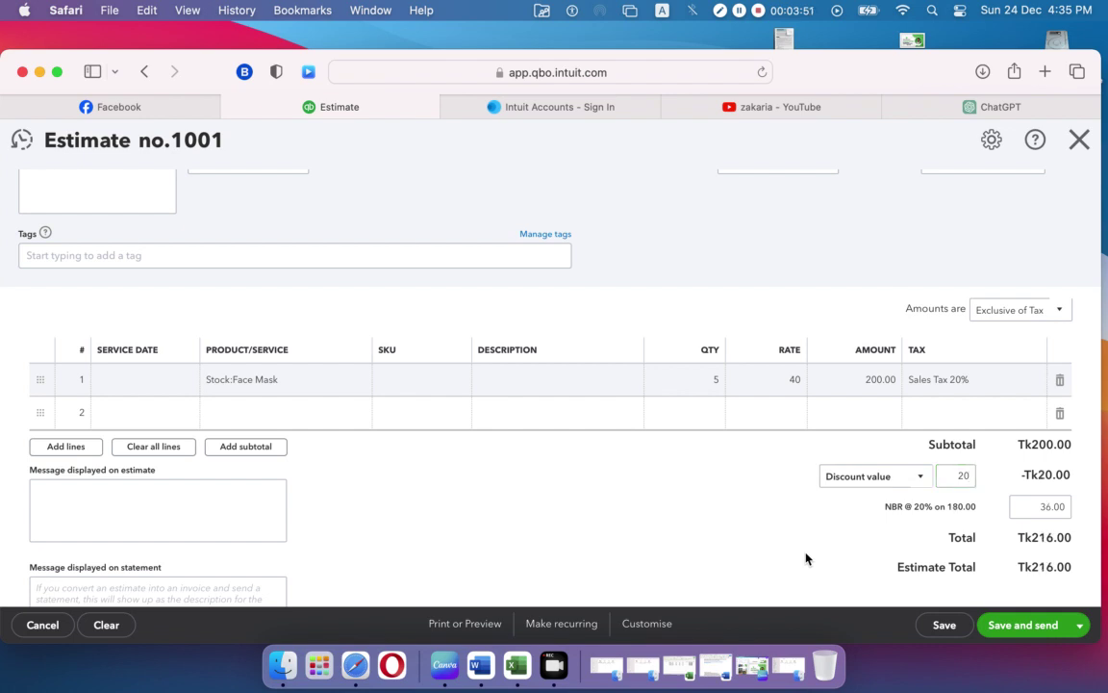
pyautogui.click(944, 473)
pyautogui.write('15')
pyautogui.click(872, 500)
pyautogui.click(922, 478)
pyautogui.click(906, 506)
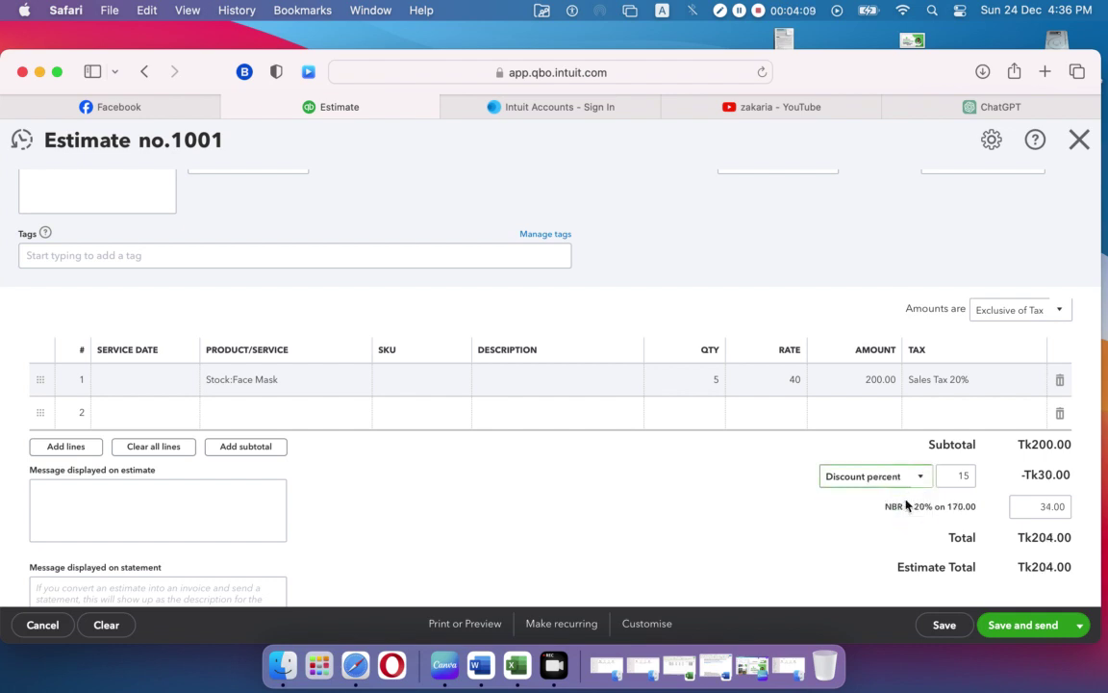
pyautogui.click(958, 478)
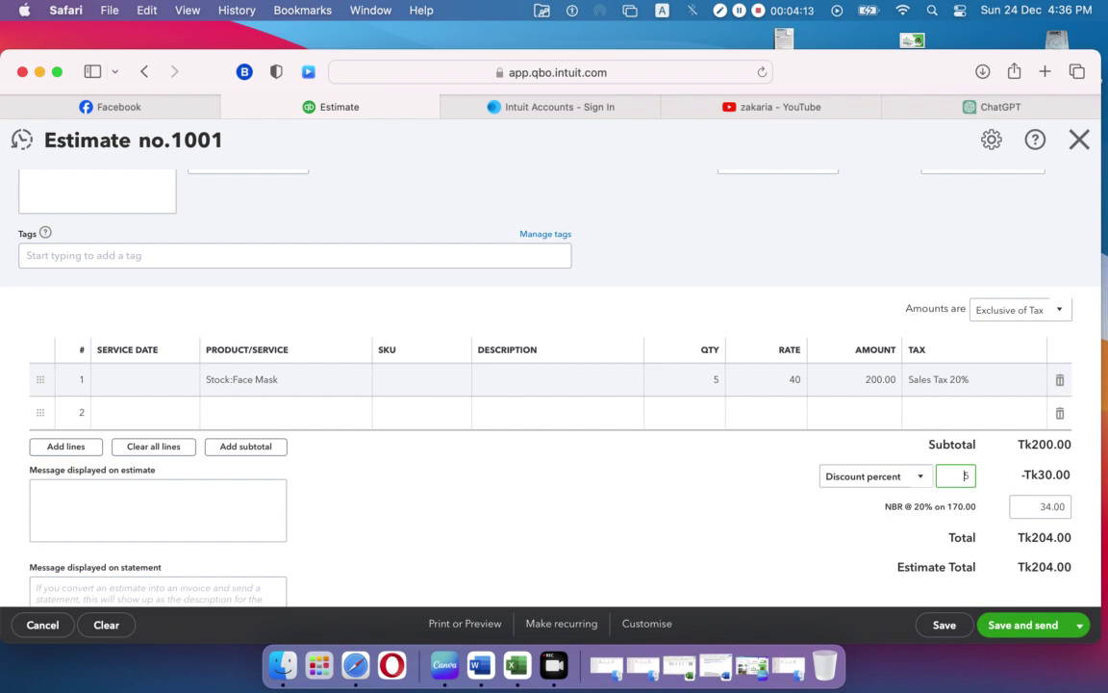
pyautogui.press('BackSpace')
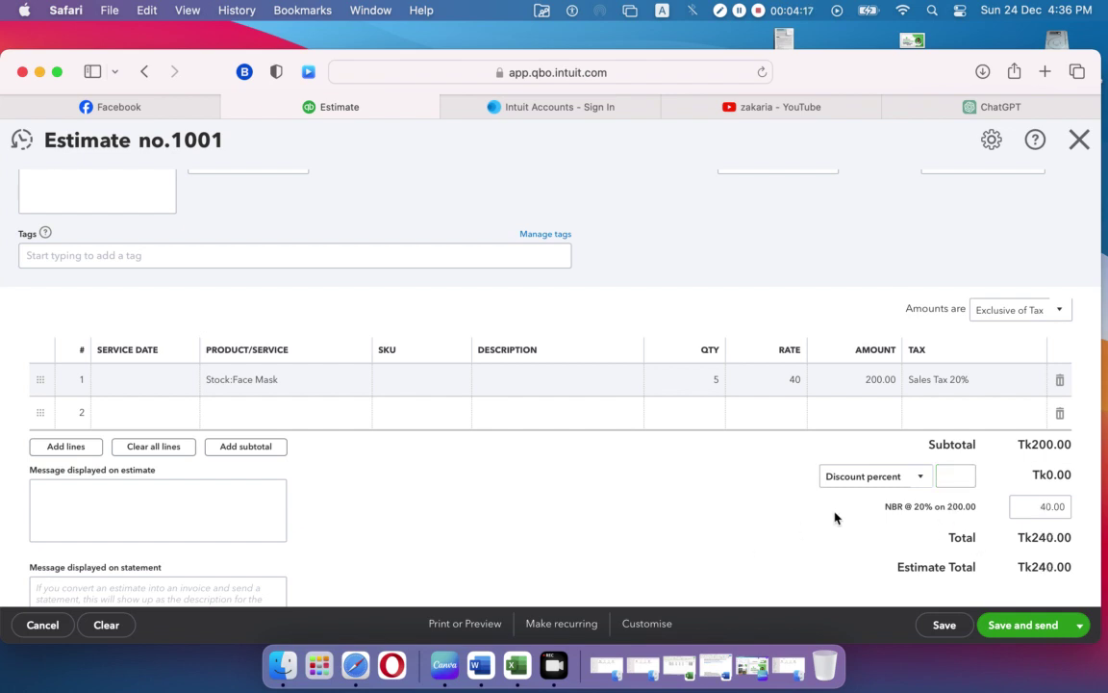
pyautogui.click(662, 488)
pyautogui.scroll(-3, 662, 488)
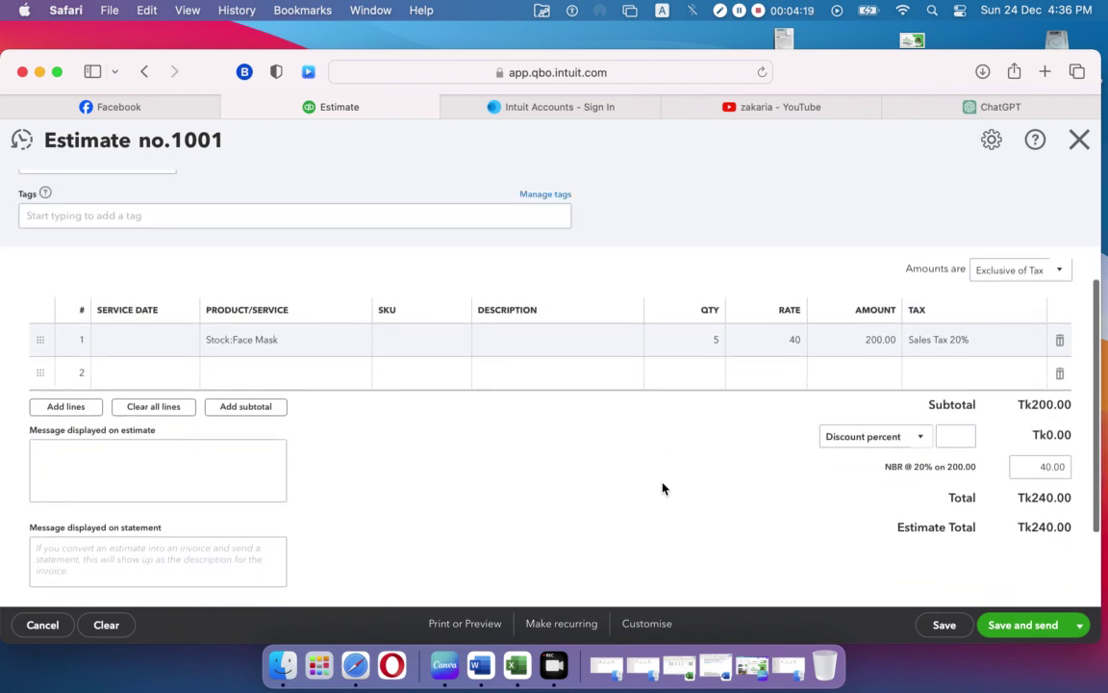
pyautogui.scroll(3, 662, 487)
pyautogui.scroll(-5, 662, 488)
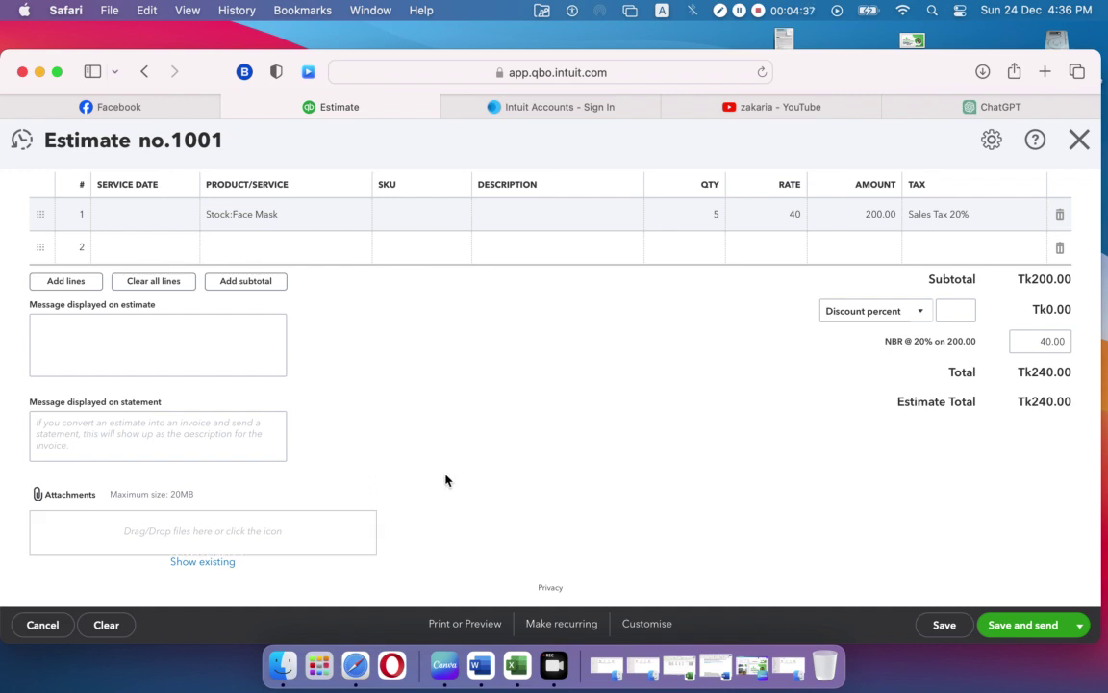
pyautogui.click(177, 533)
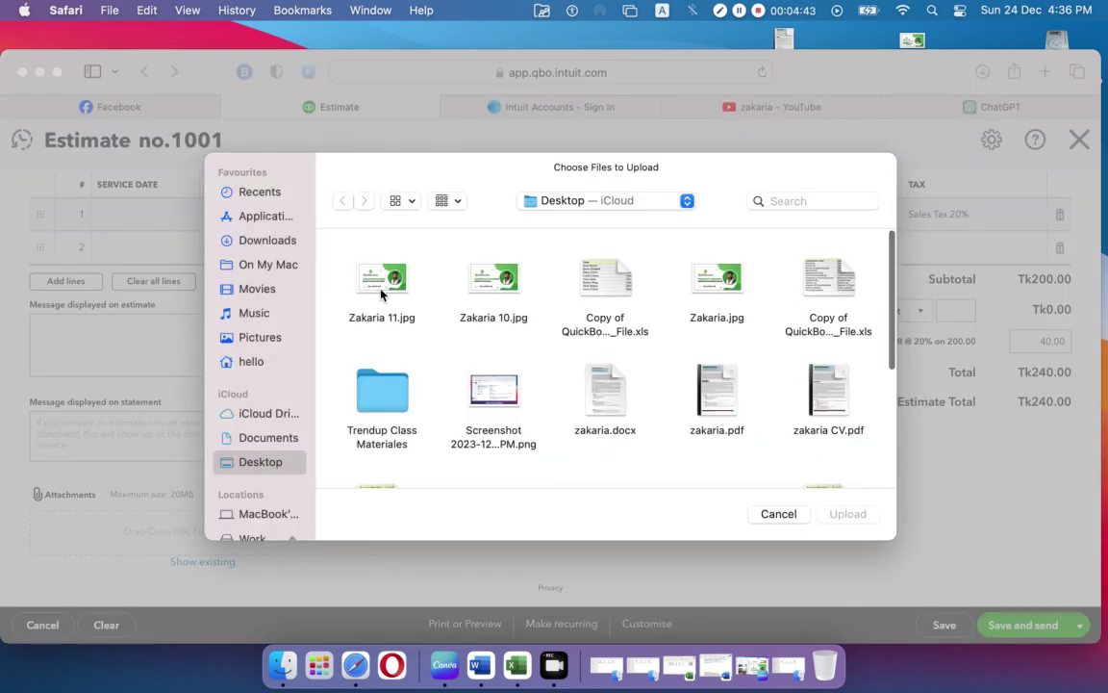
pyautogui.click(775, 514)
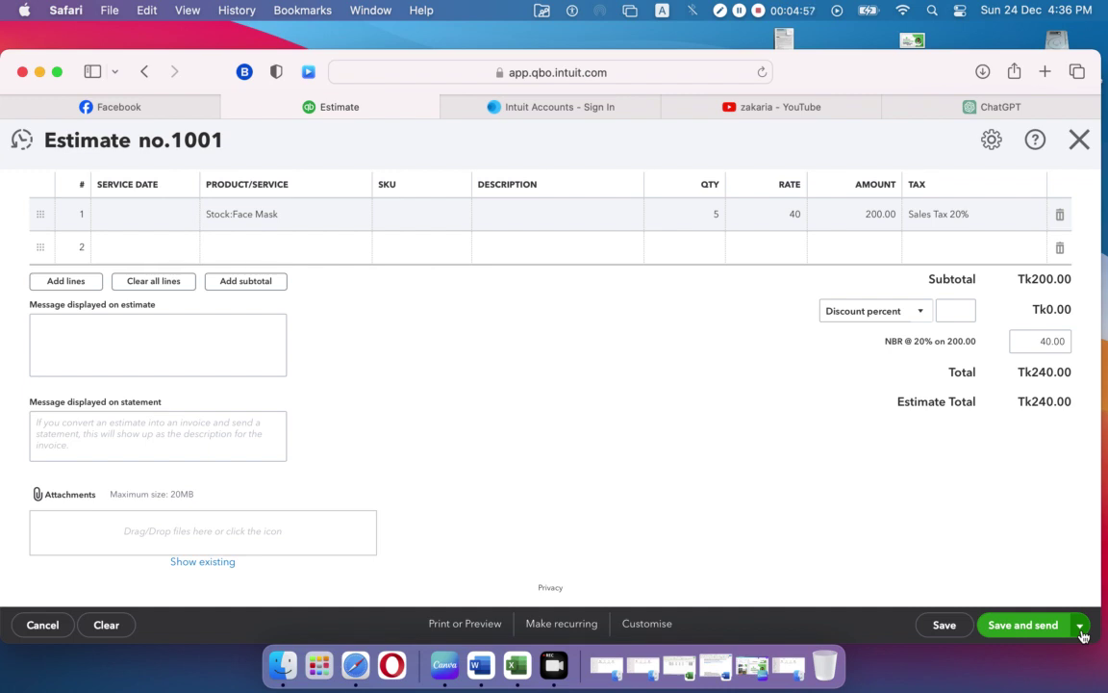
# Step: Try saving estimate 1001, moving its date to 2023 after the inventory date error
pyautogui.click(1081, 626)
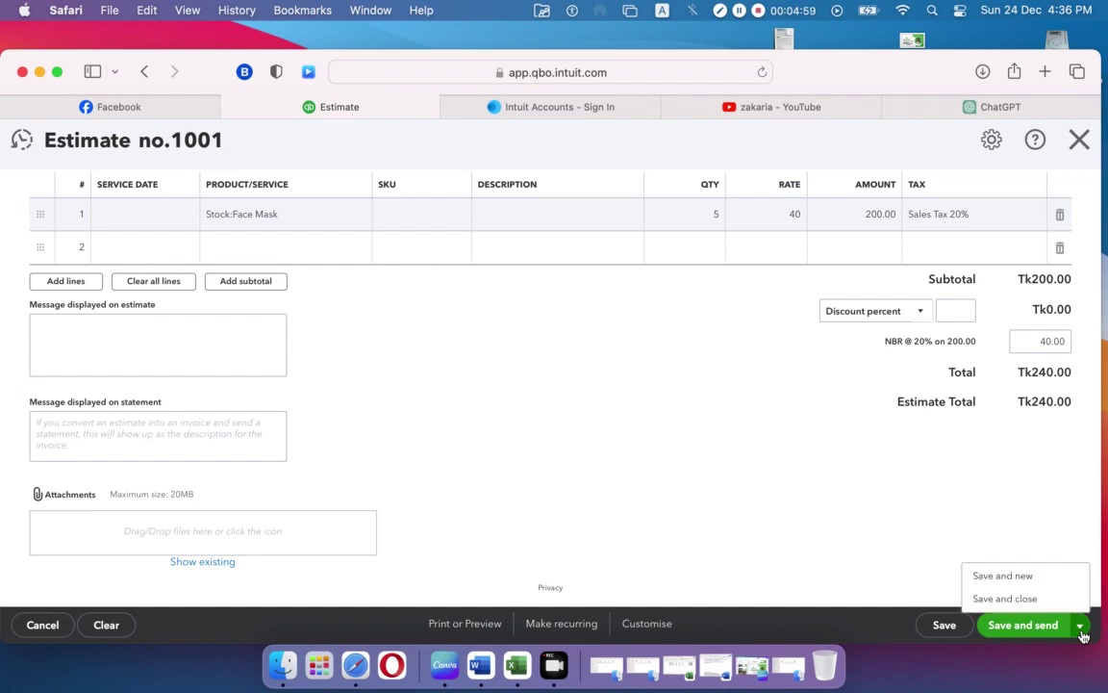
pyautogui.click(1016, 601)
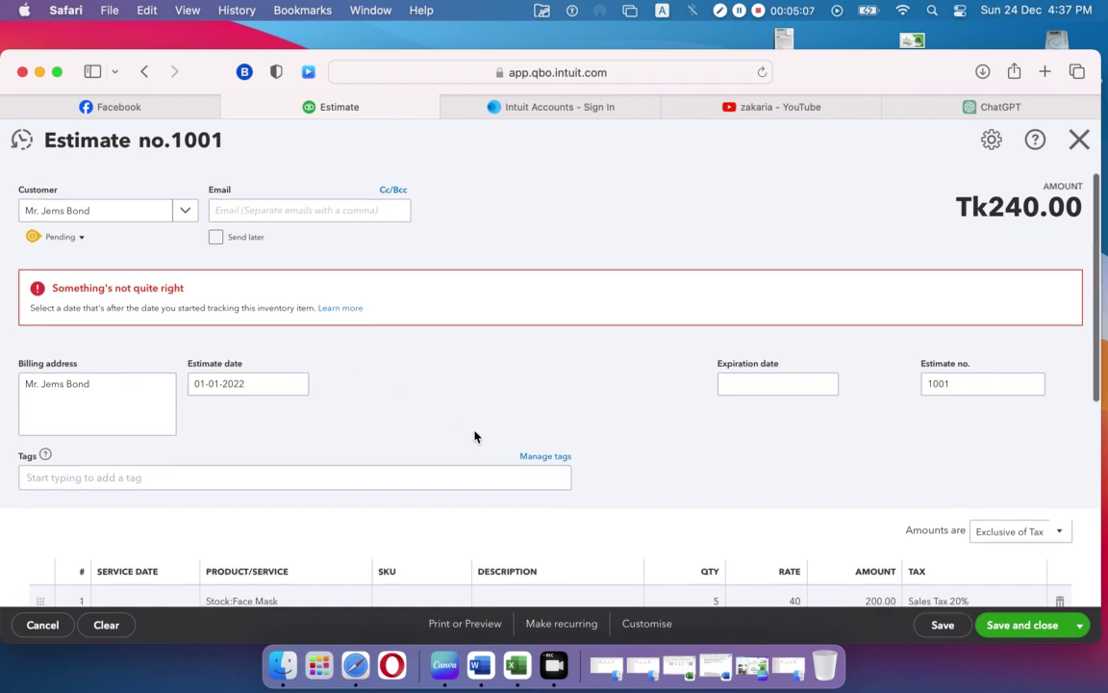
pyautogui.scroll(-2, 475, 434)
pyautogui.click(297, 356)
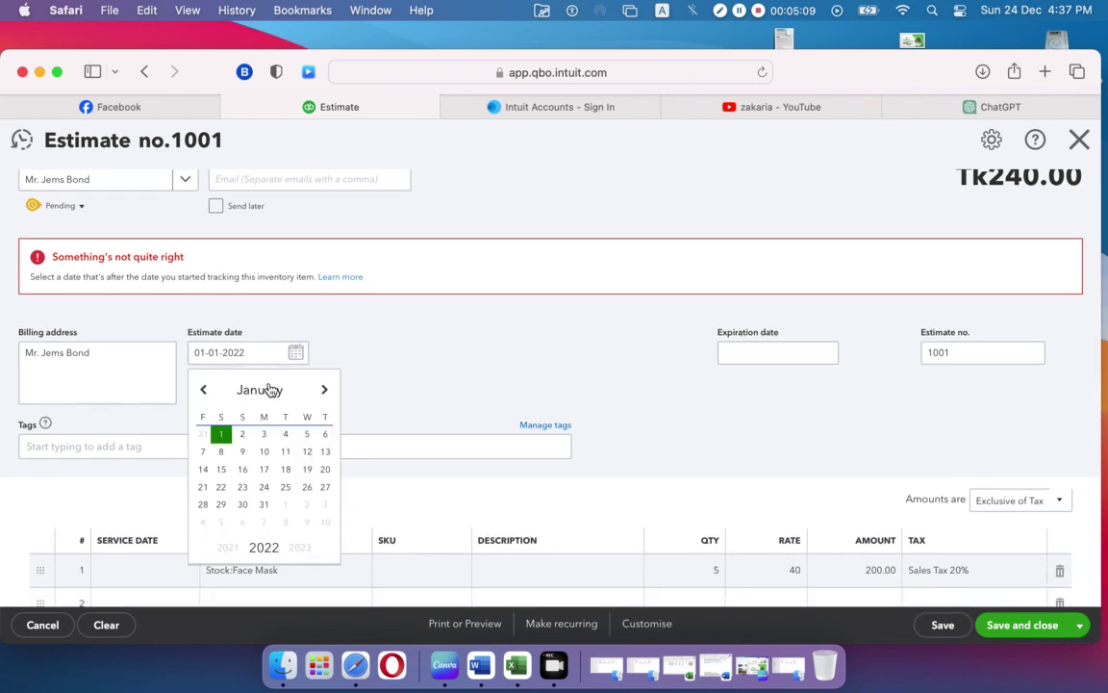
pyautogui.click(304, 549)
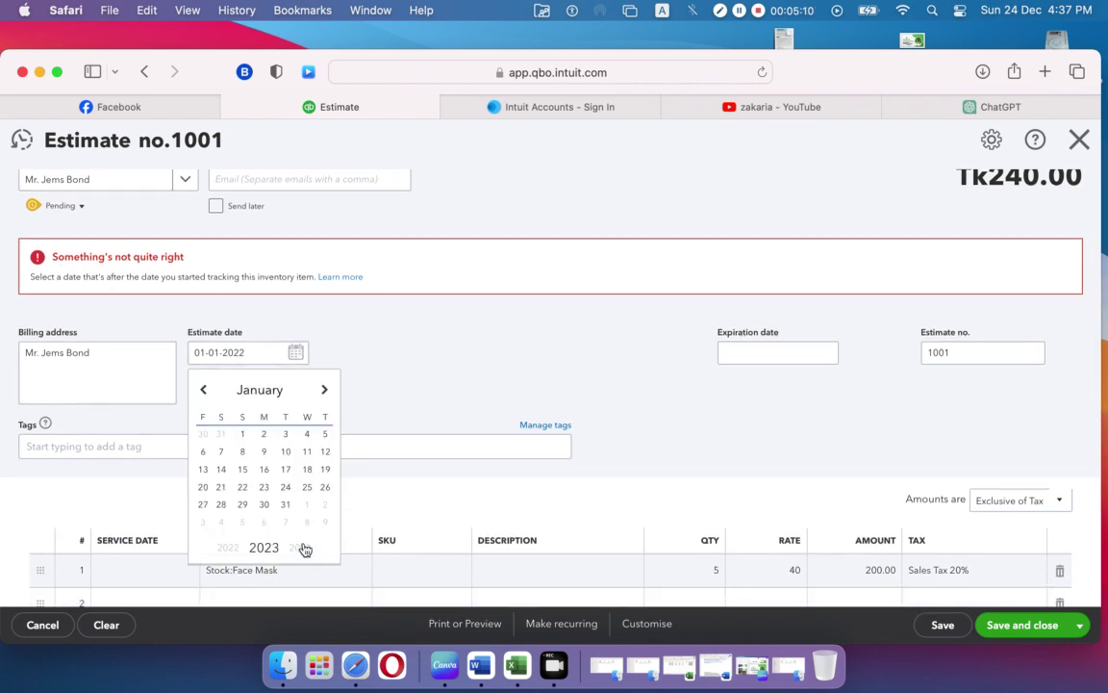
pyautogui.click(245, 434)
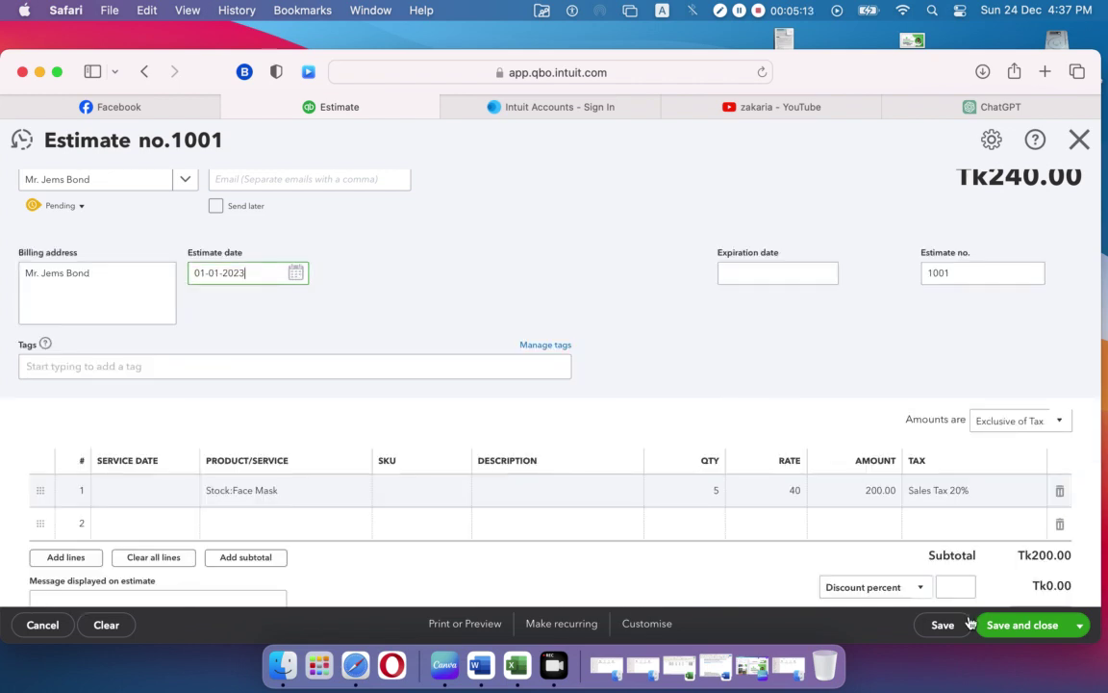
pyautogui.click(1009, 627)
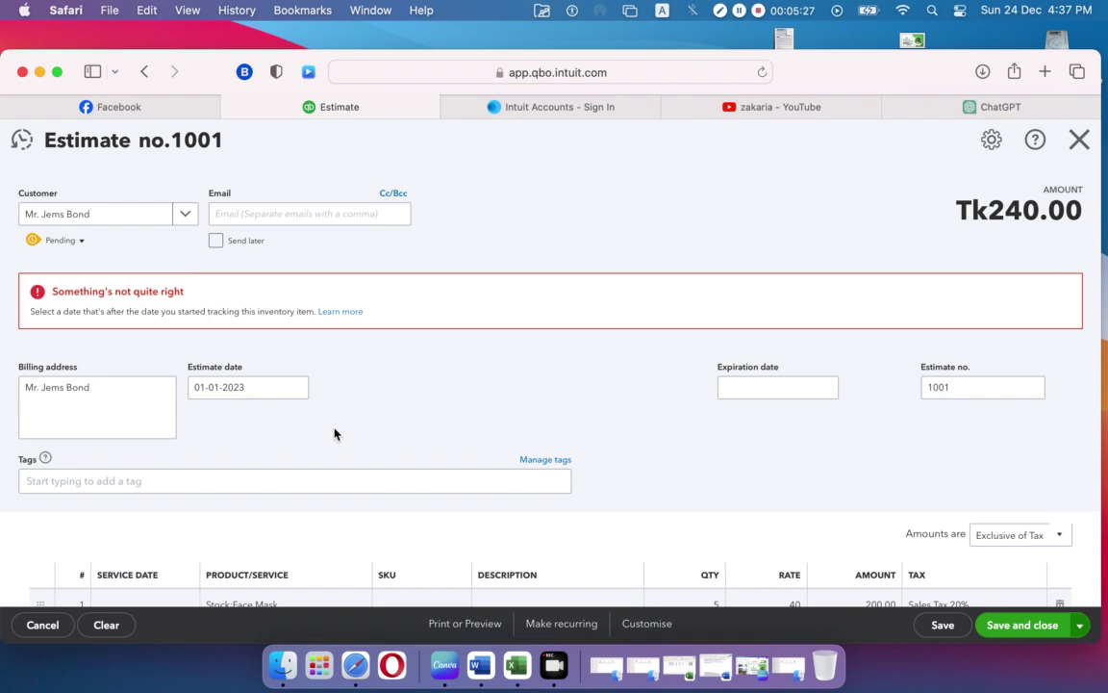
# Step: Set the estimate date to 02-12-2023 and save and close estimate 1001
pyautogui.click(296, 390)
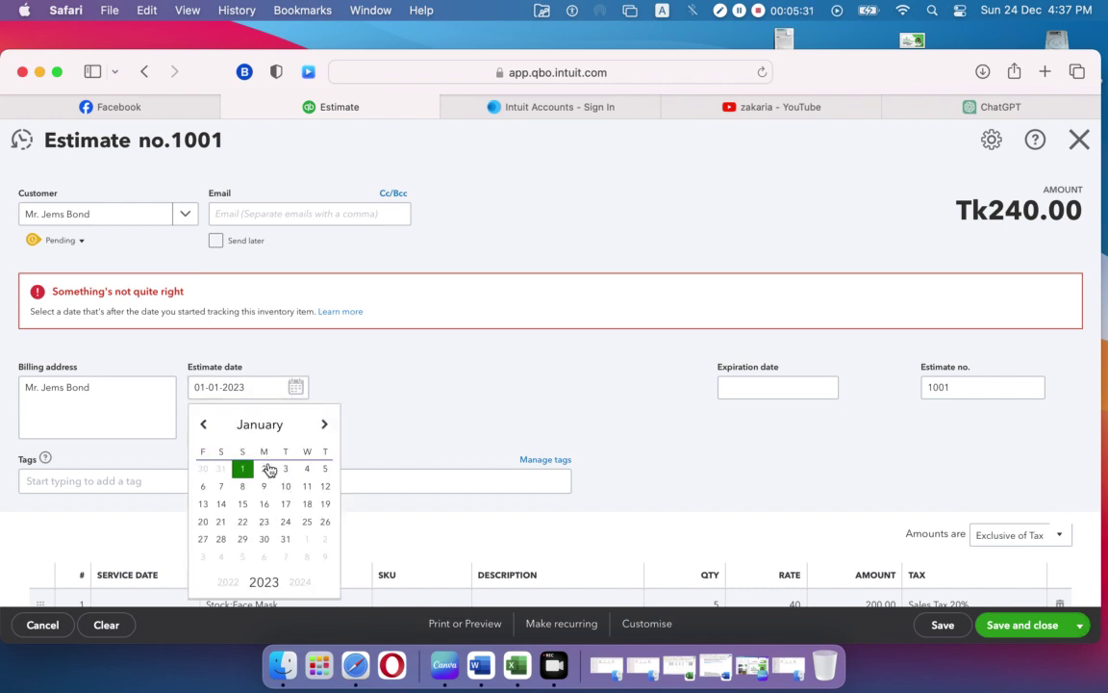
pyautogui.click(265, 423)
pyautogui.click(265, 405)
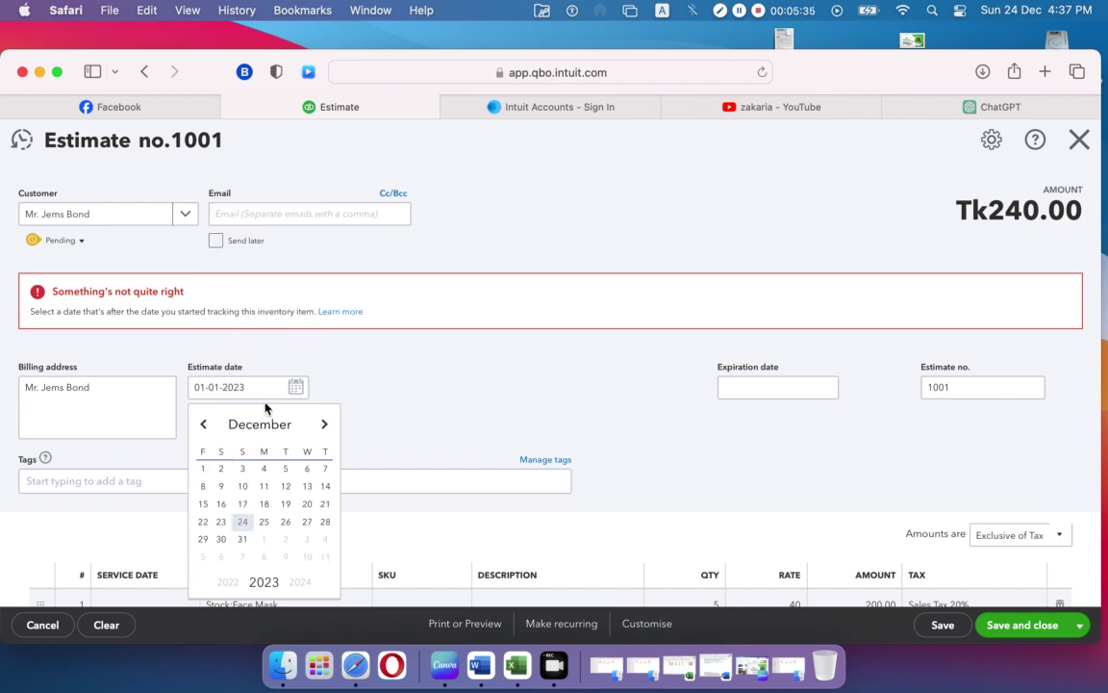
pyautogui.click(220, 470)
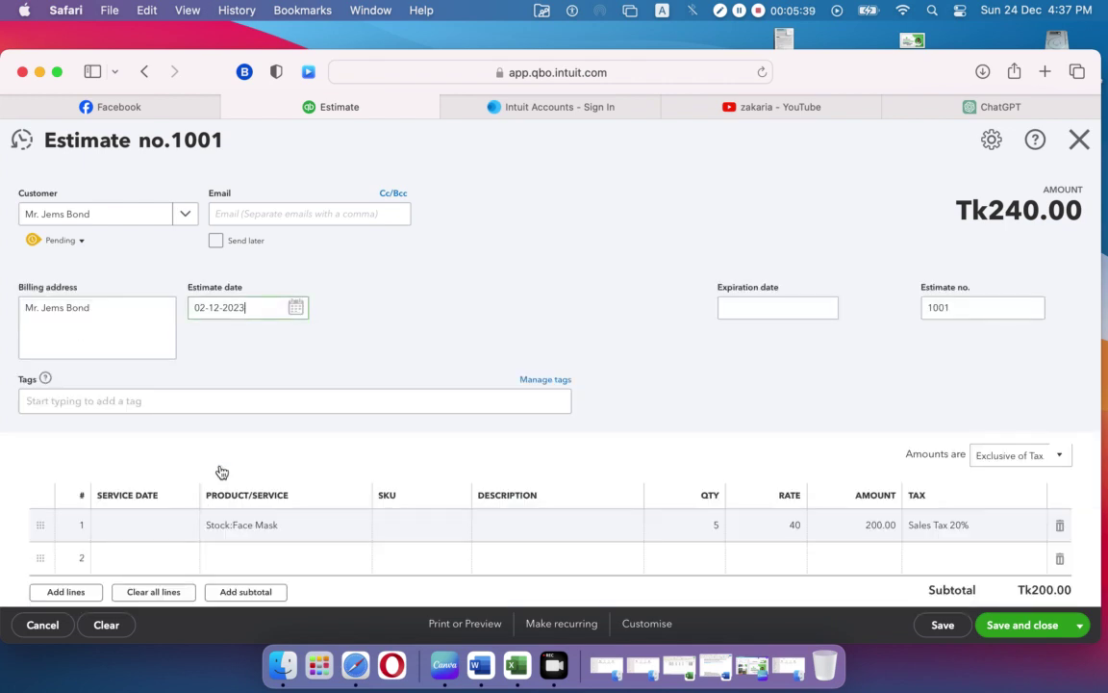
pyautogui.click(1024, 626)
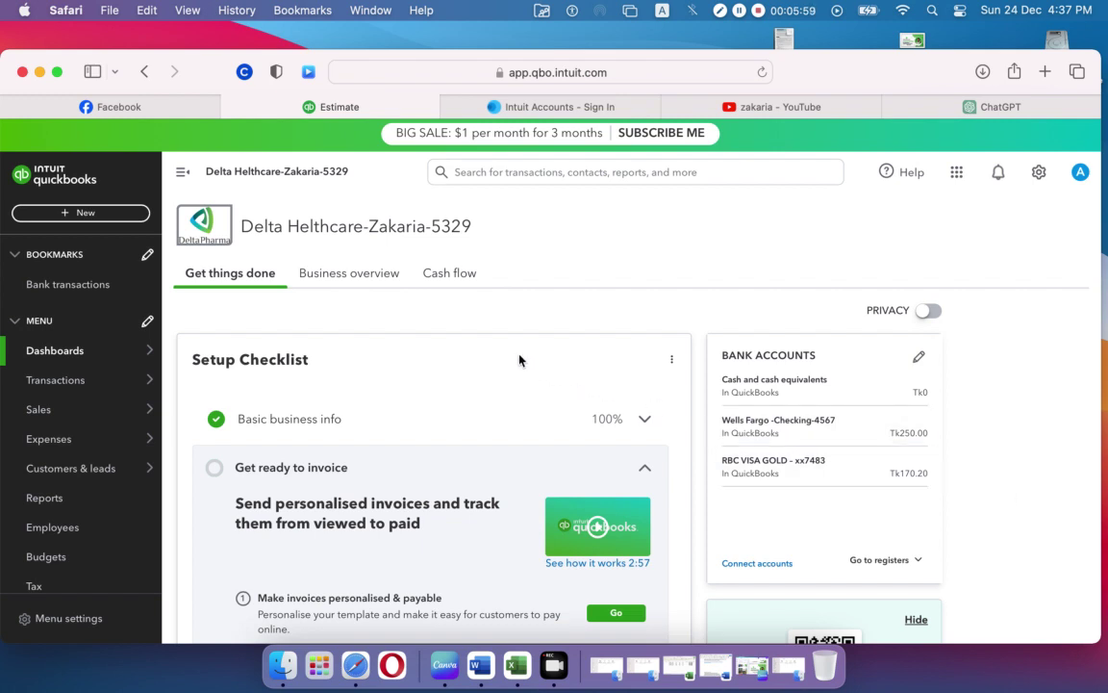
# Step: Go to Sales > All sales to list transactions, including pending estimate 1001 for Tk240.00
pyautogui.moveTo(67, 411)
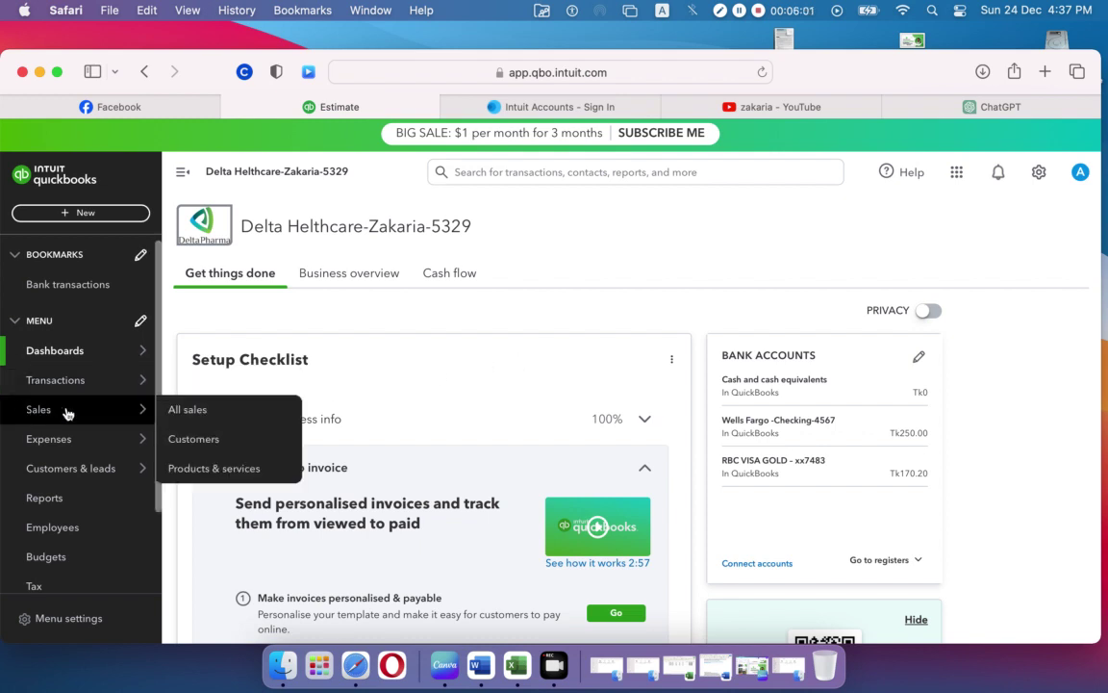
pyautogui.click(175, 413)
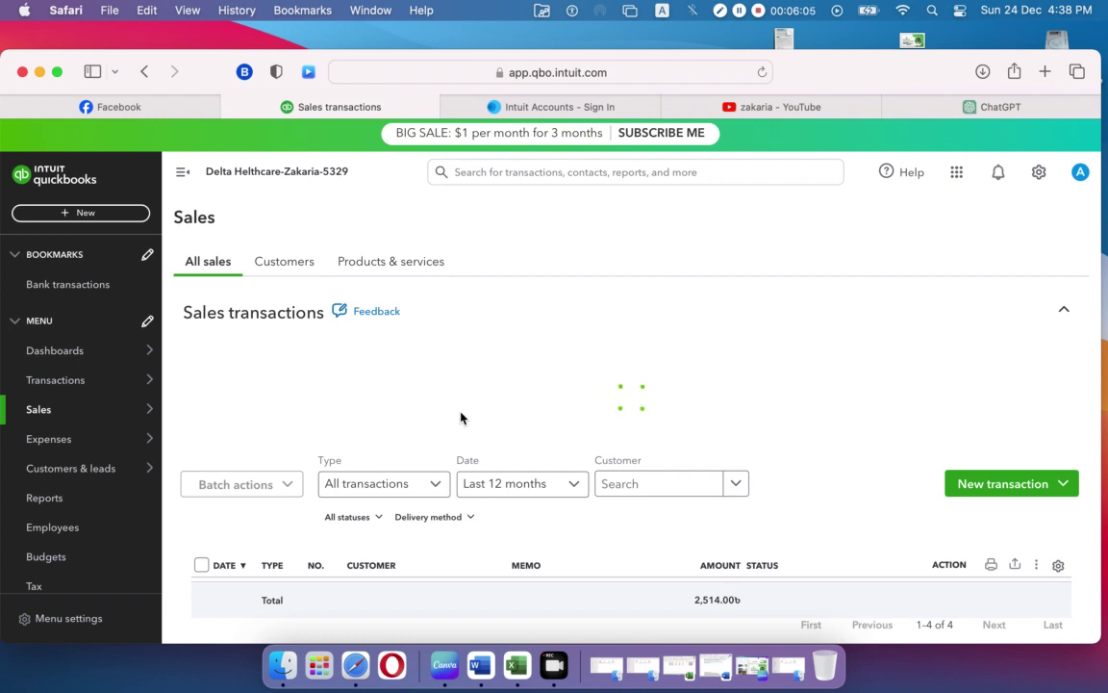
pyautogui.scroll(-3, 460, 416)
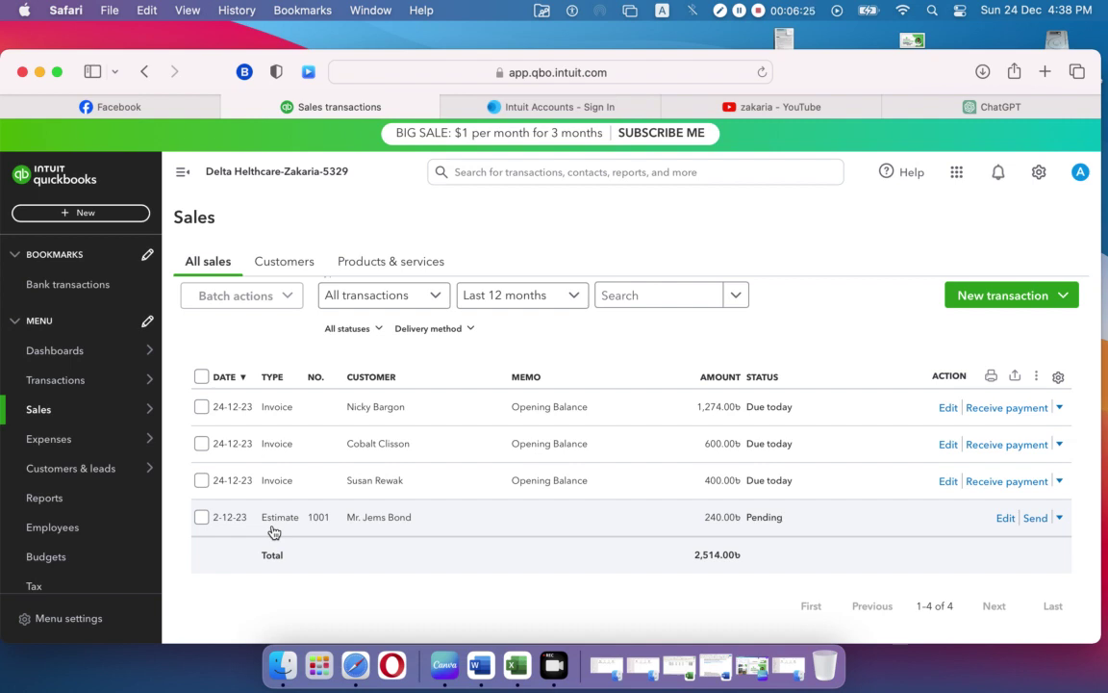
# Step: Review estimate 1001's details, then show its action menu beside Send
pyautogui.click(388, 524)
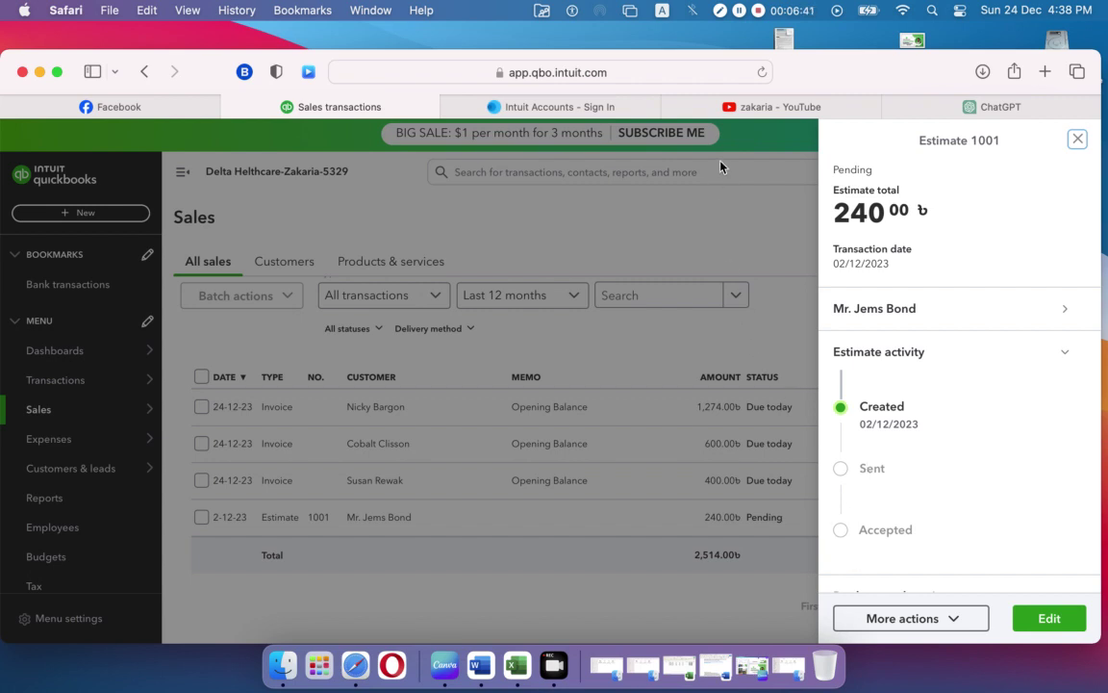
pyautogui.click(729, 224)
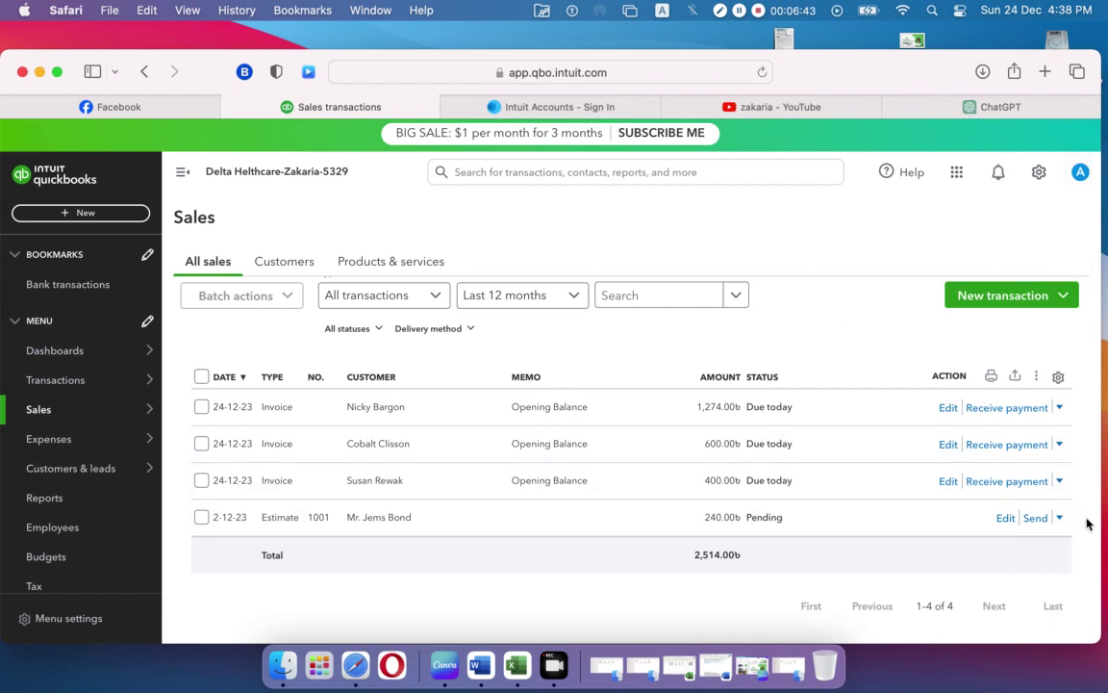
pyautogui.click(1061, 517)
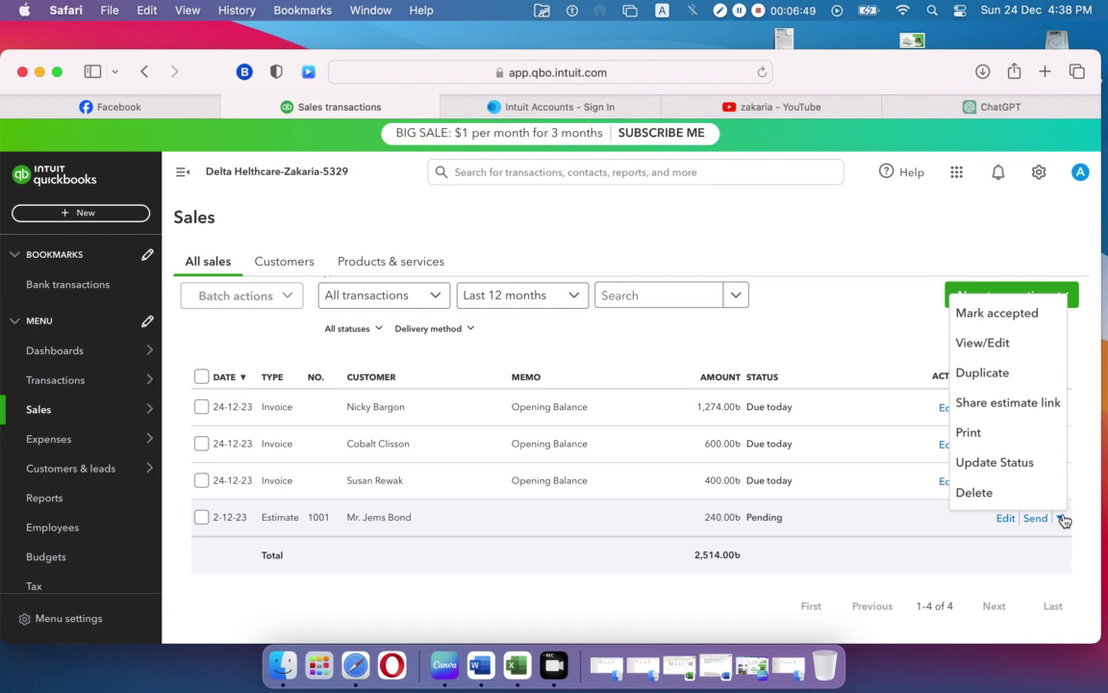
# Step: Mark estimate 1001 as Accepted with acceptance date 2023-12-05
pyautogui.click(1020, 314)
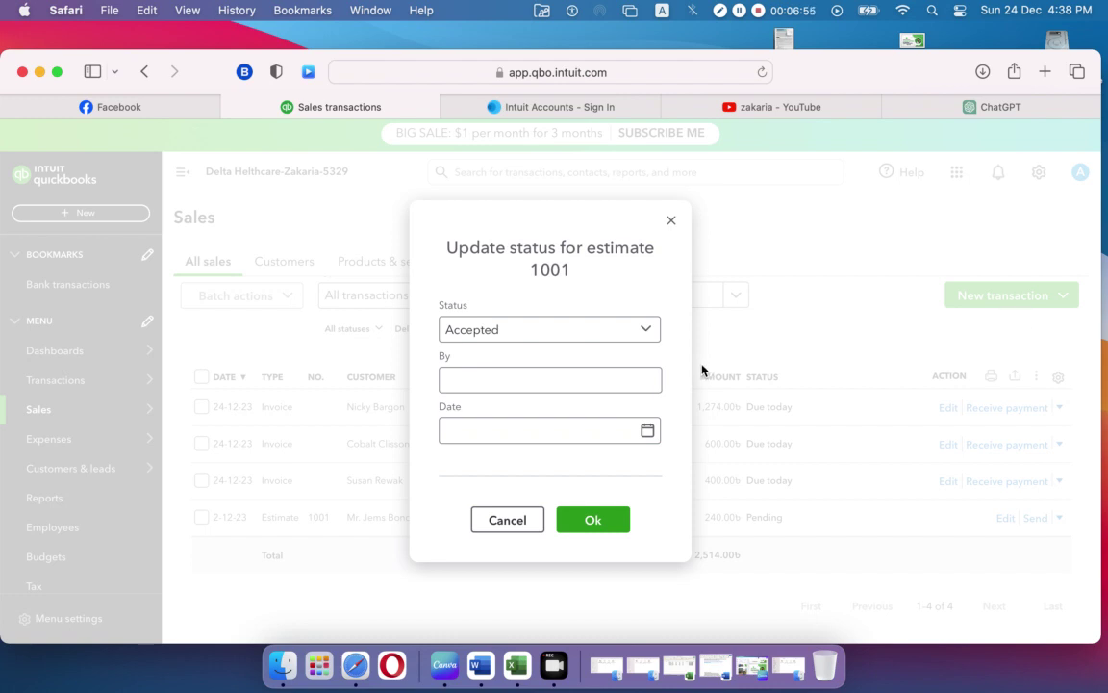
pyautogui.click(492, 378)
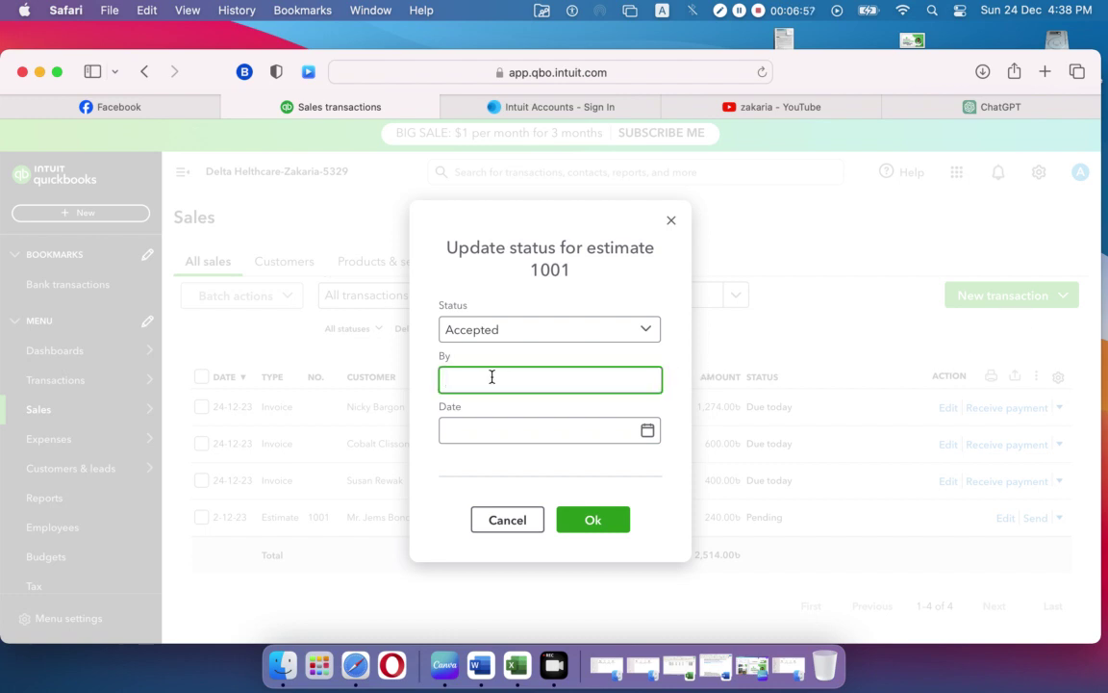
pyautogui.click(647, 432)
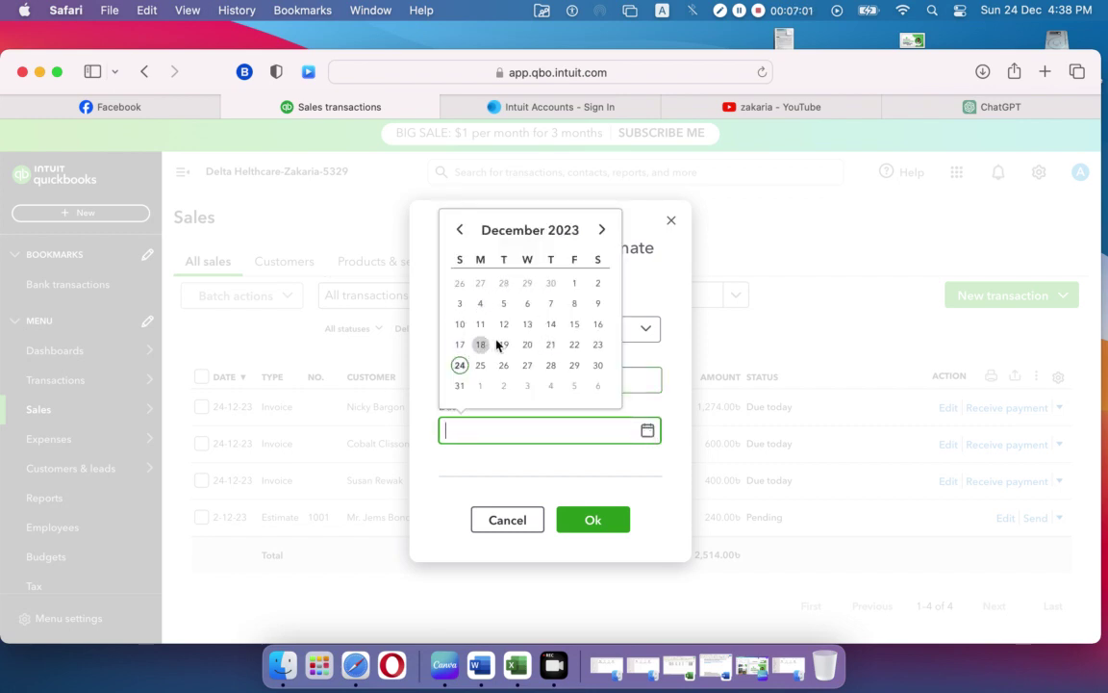
pyautogui.click(505, 305)
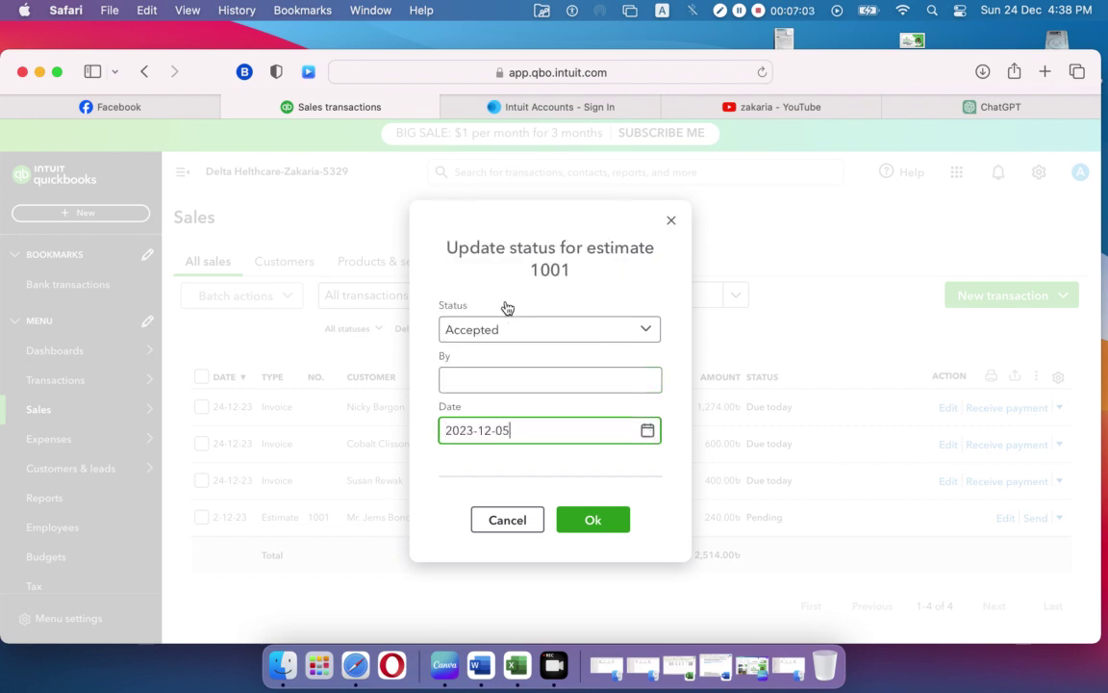
pyautogui.click(588, 520)
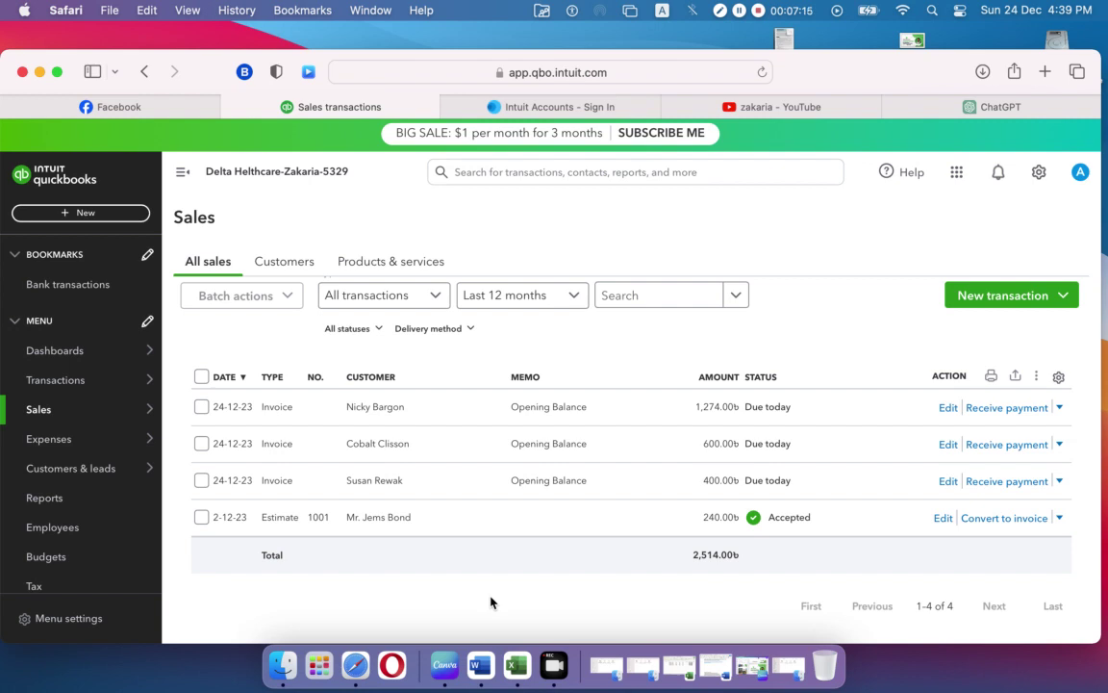
# Step: Convert estimate 1001 to invoice 1001 dated 05-12-2023, due 04-01-2024, balance Tk240.00
pyautogui.click(1005, 518)
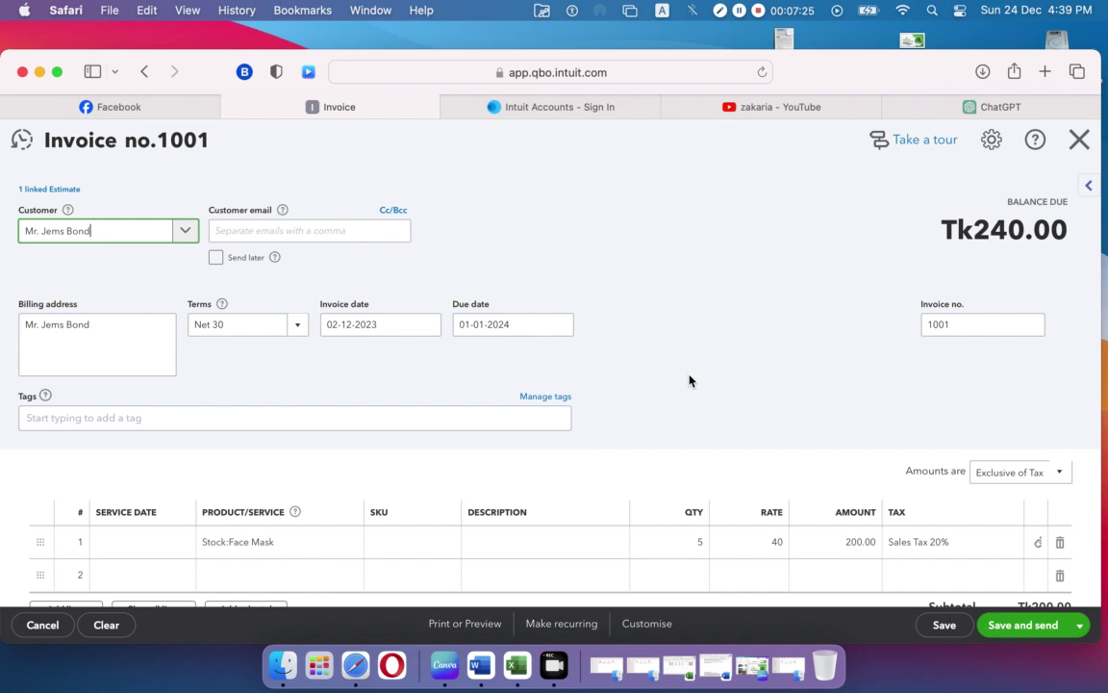
pyautogui.scroll(-5, 685, 379)
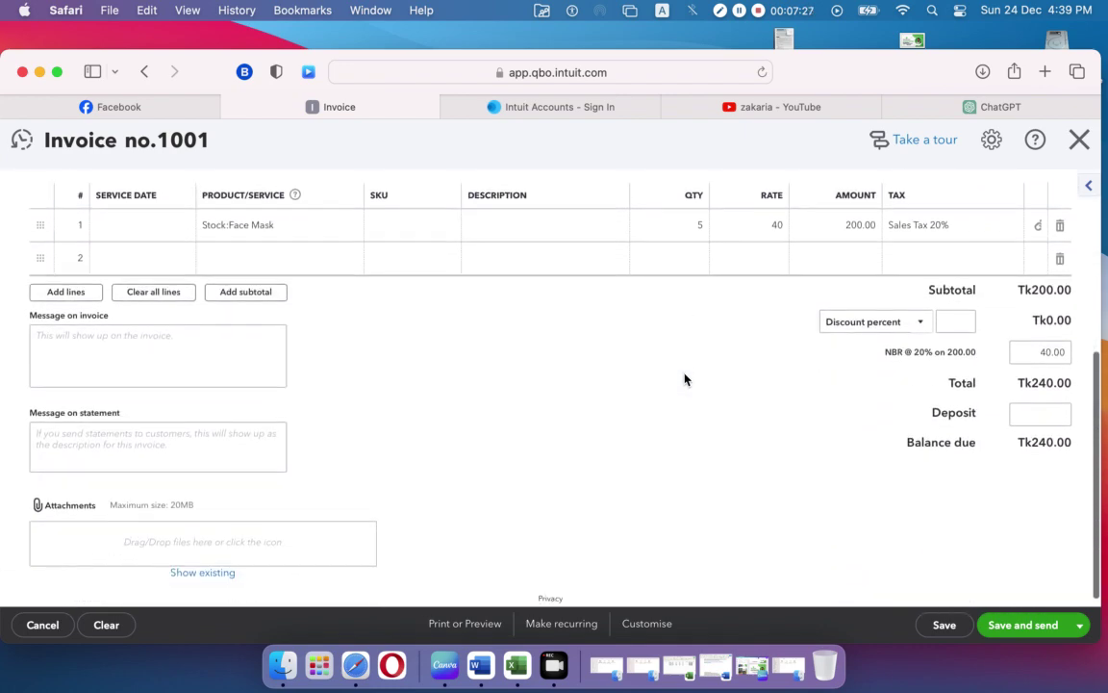
pyautogui.scroll(5, 685, 379)
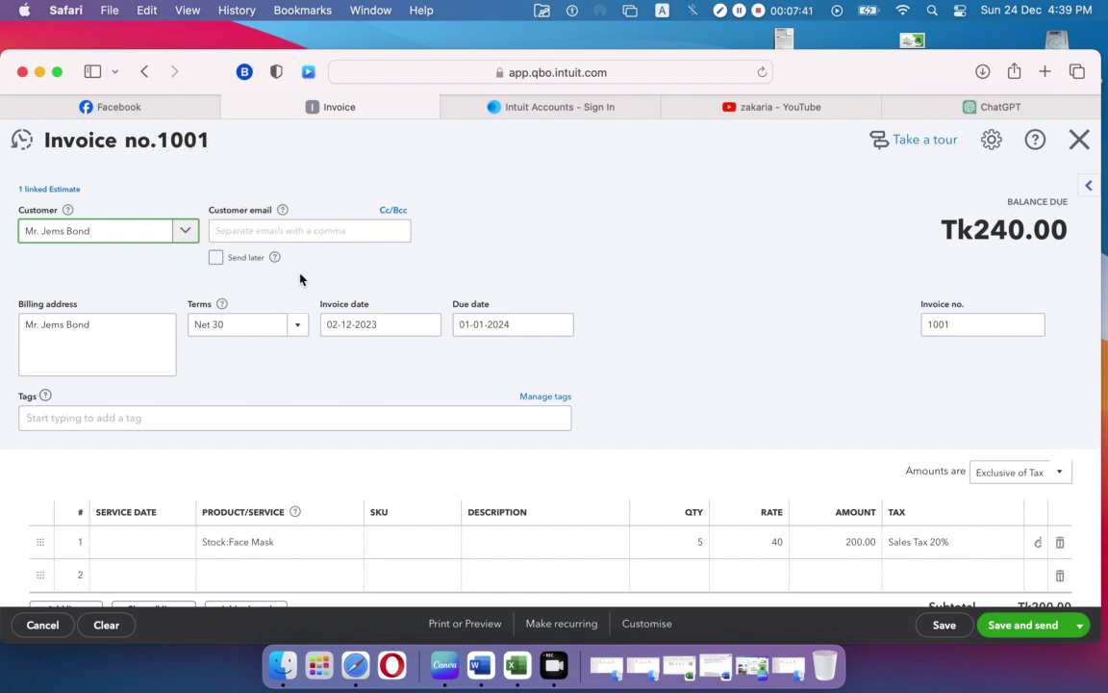
pyautogui.click(428, 328)
pyautogui.click(421, 408)
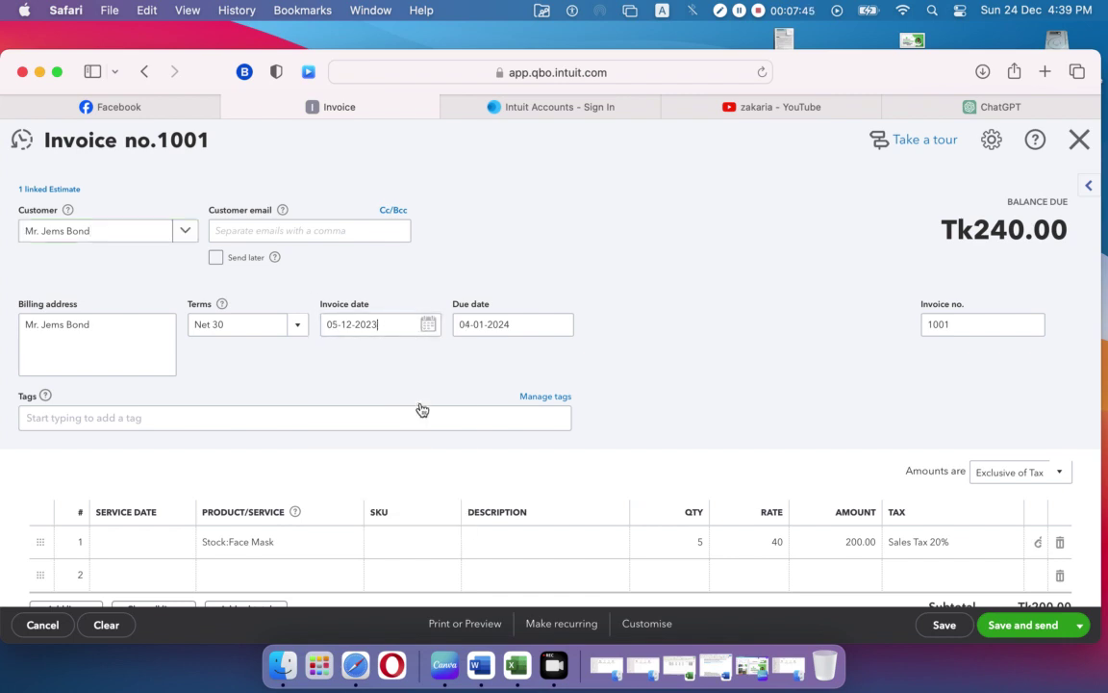
pyautogui.click(464, 359)
pyautogui.scroll(-5, 448, 383)
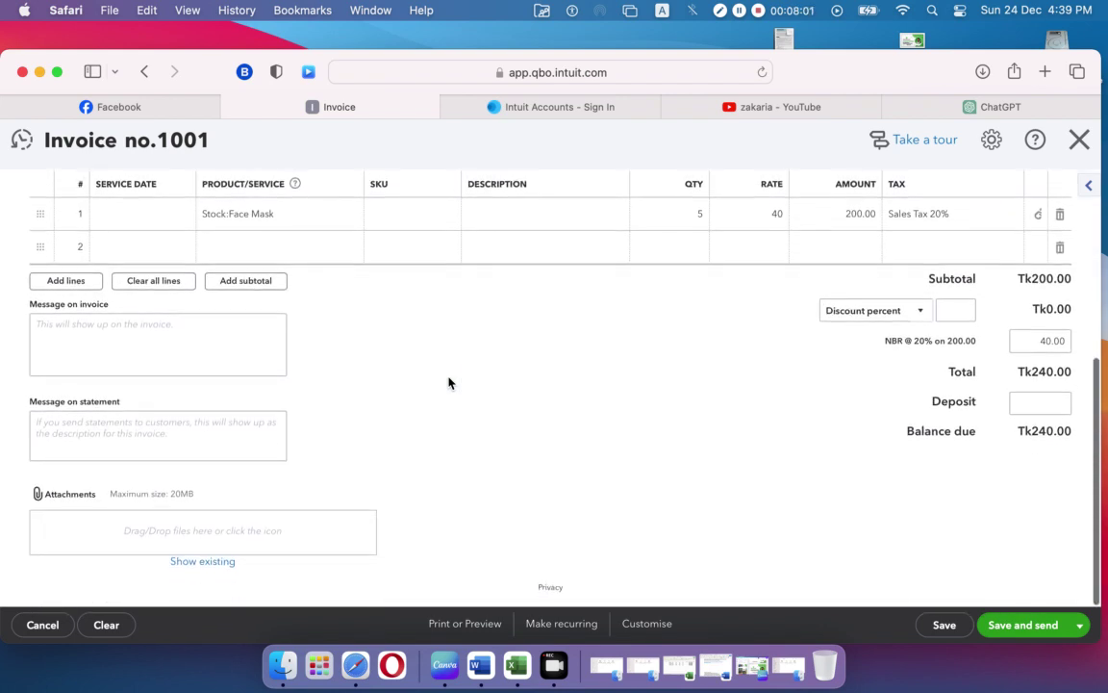
pyautogui.scroll(5, 448, 383)
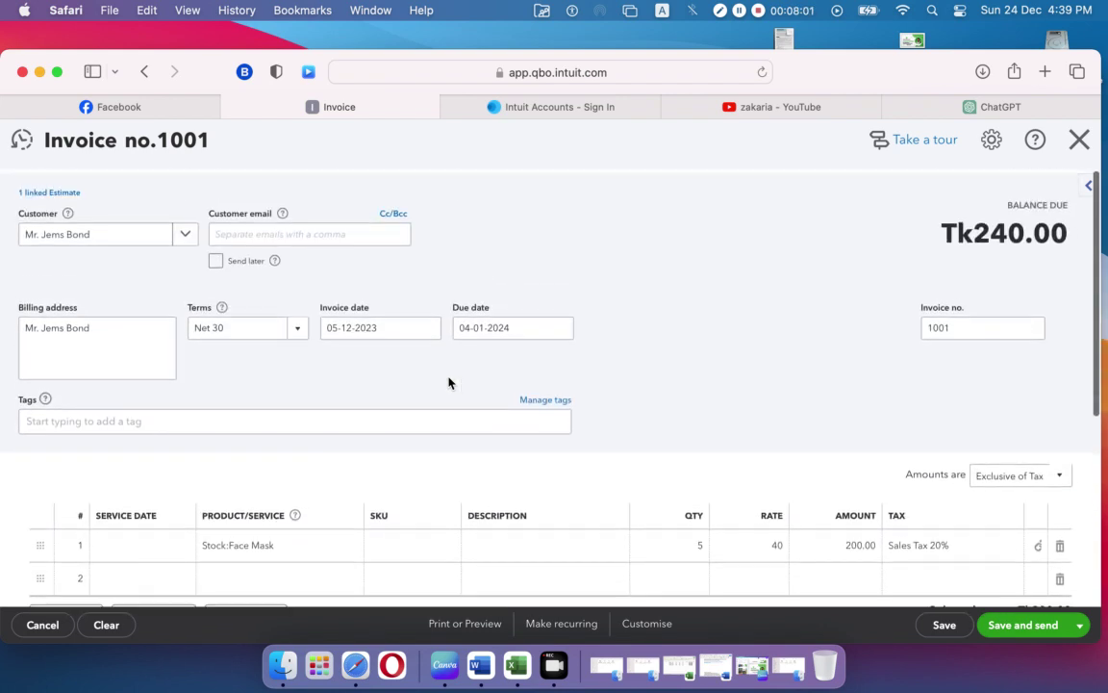
# Step: Save and close invoice 1001, leaving it listed as due at 240.00 beside the Converted estimate
pyautogui.click(1079, 625)
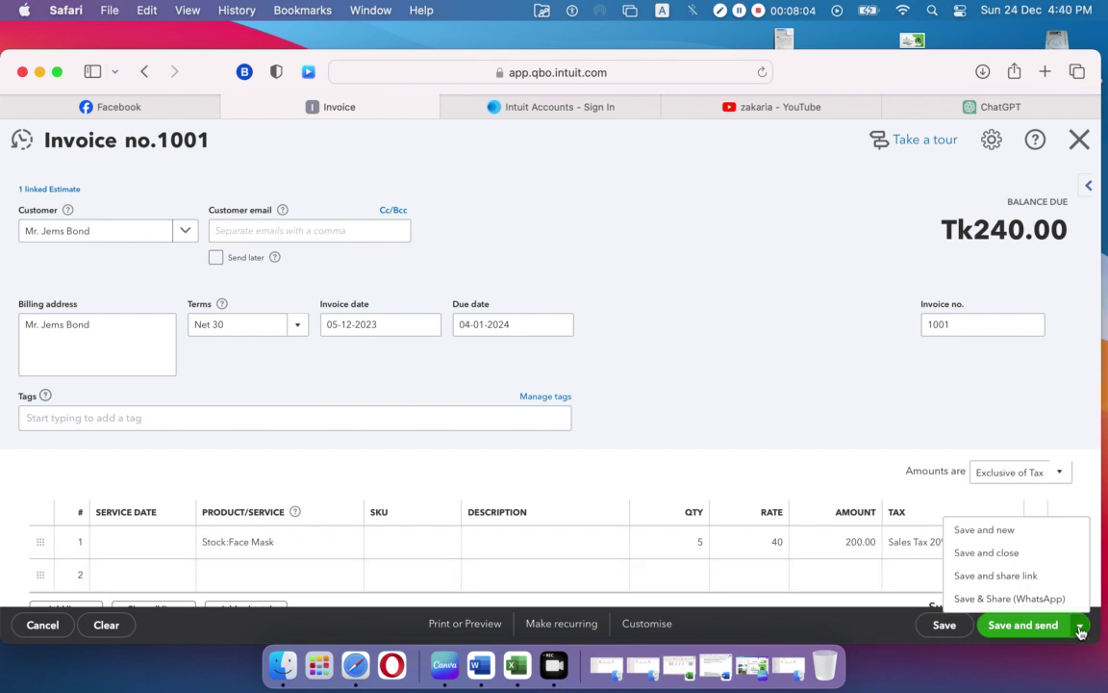
pyautogui.click(1011, 552)
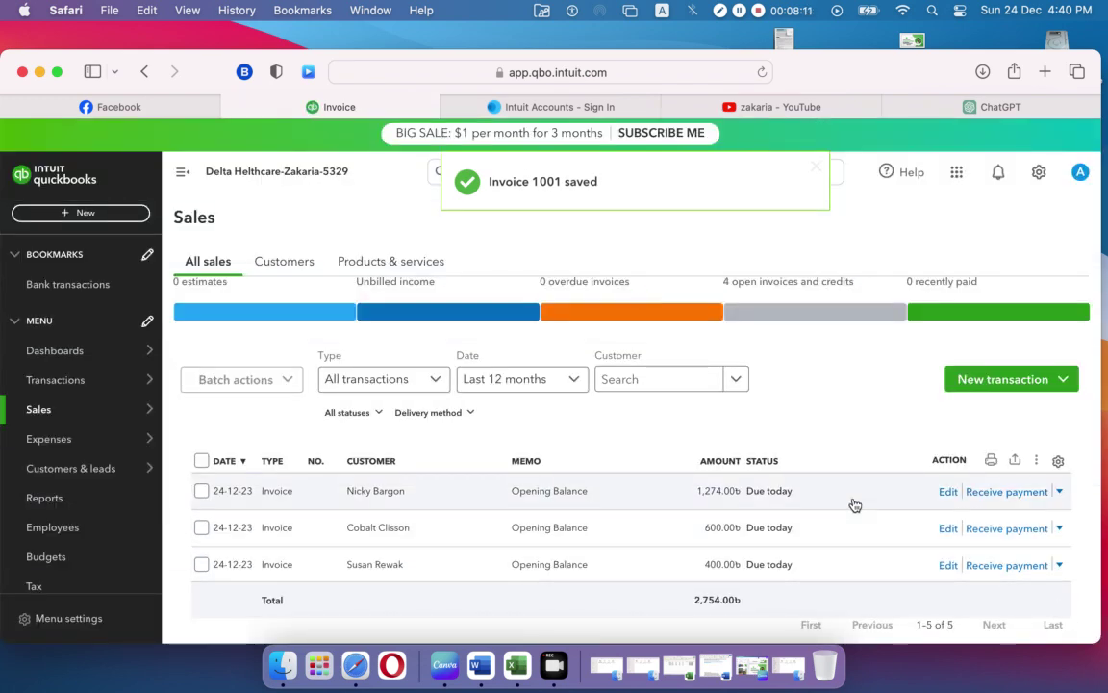
pyautogui.scroll(-3, 854, 504)
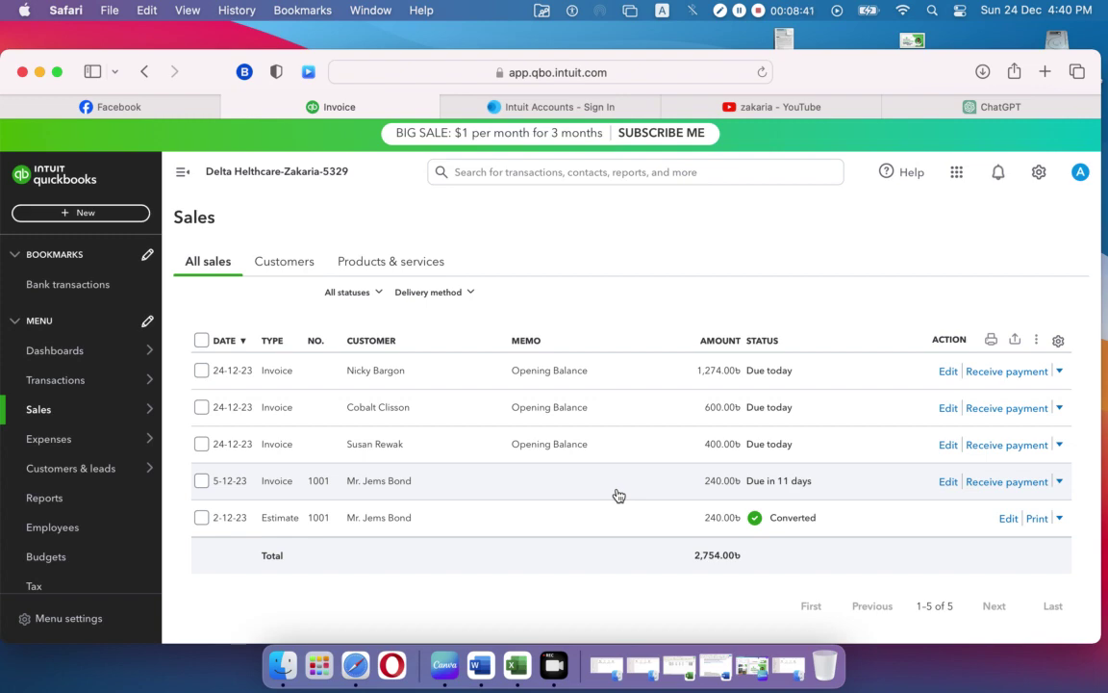
# Step: Start a payment for invoice 1001 dated 07-12-2023, paid by Cheque
pyautogui.click(1007, 482)
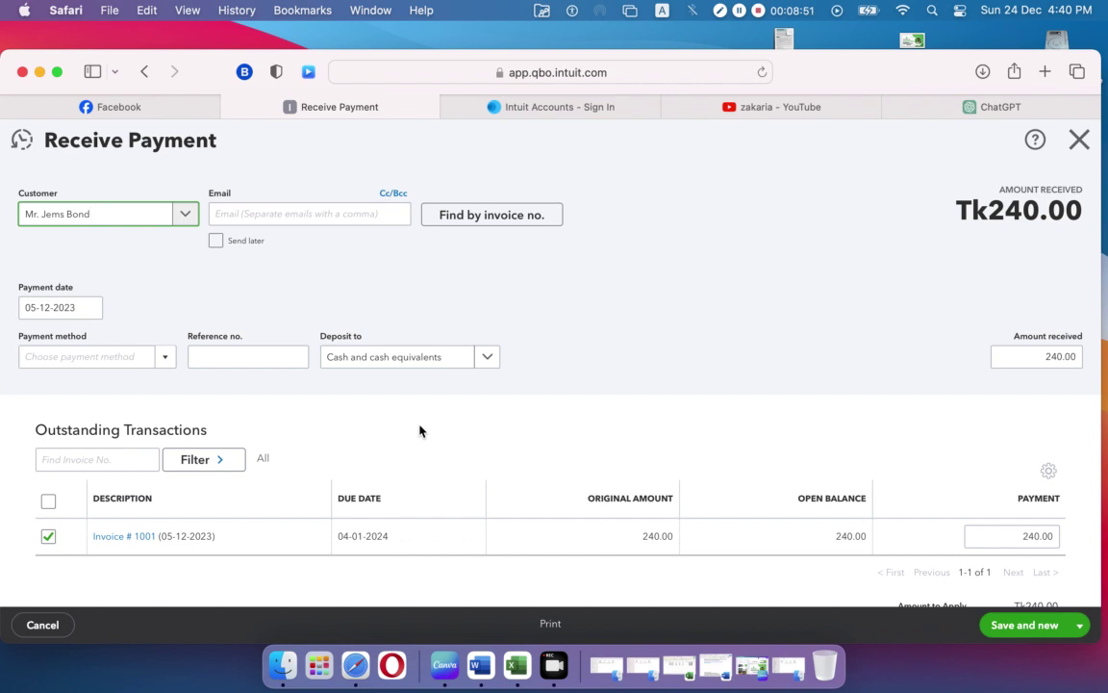
pyautogui.scroll(-2, 419, 430)
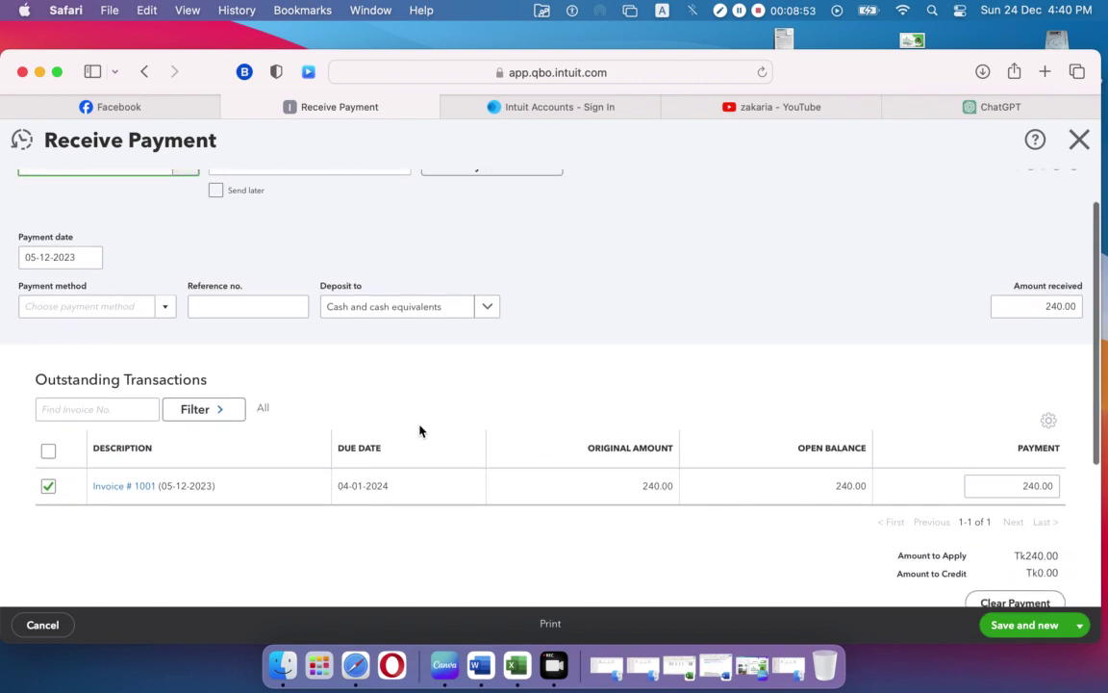
pyautogui.click(33, 257)
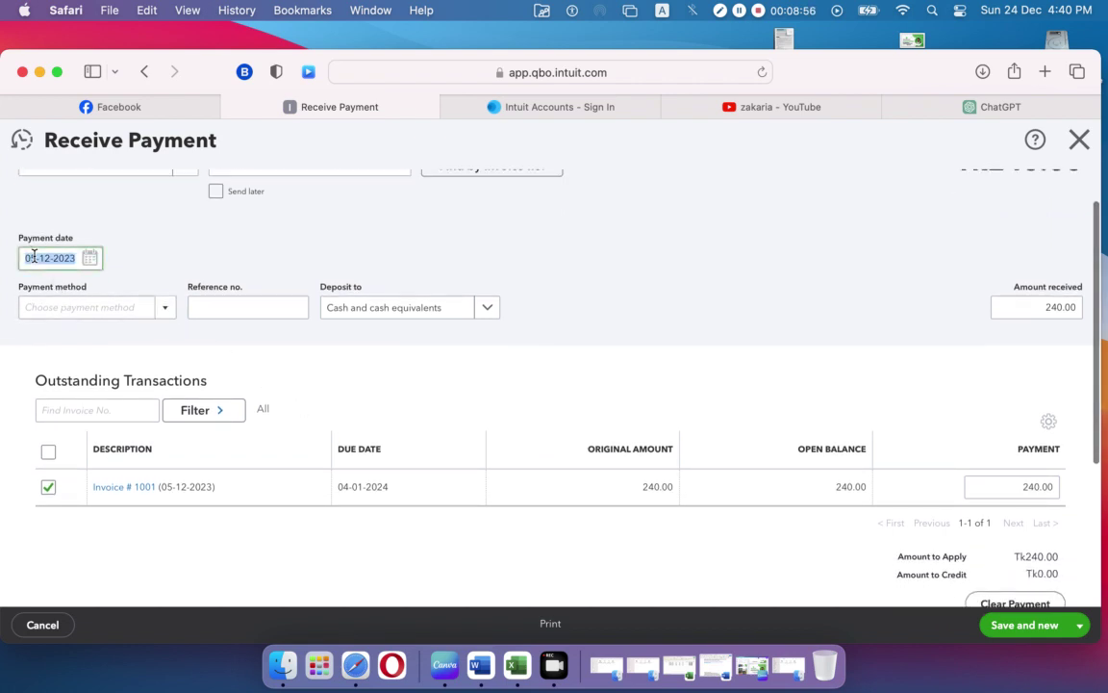
pyautogui.click(88, 259)
pyautogui.click(156, 340)
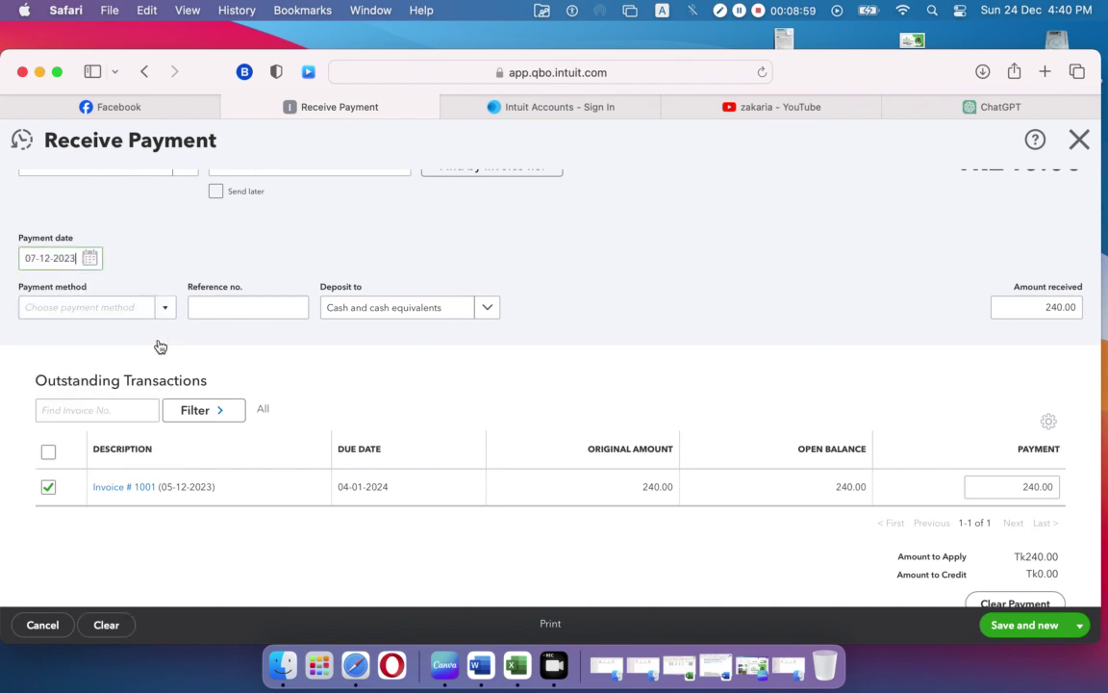
pyautogui.click(160, 309)
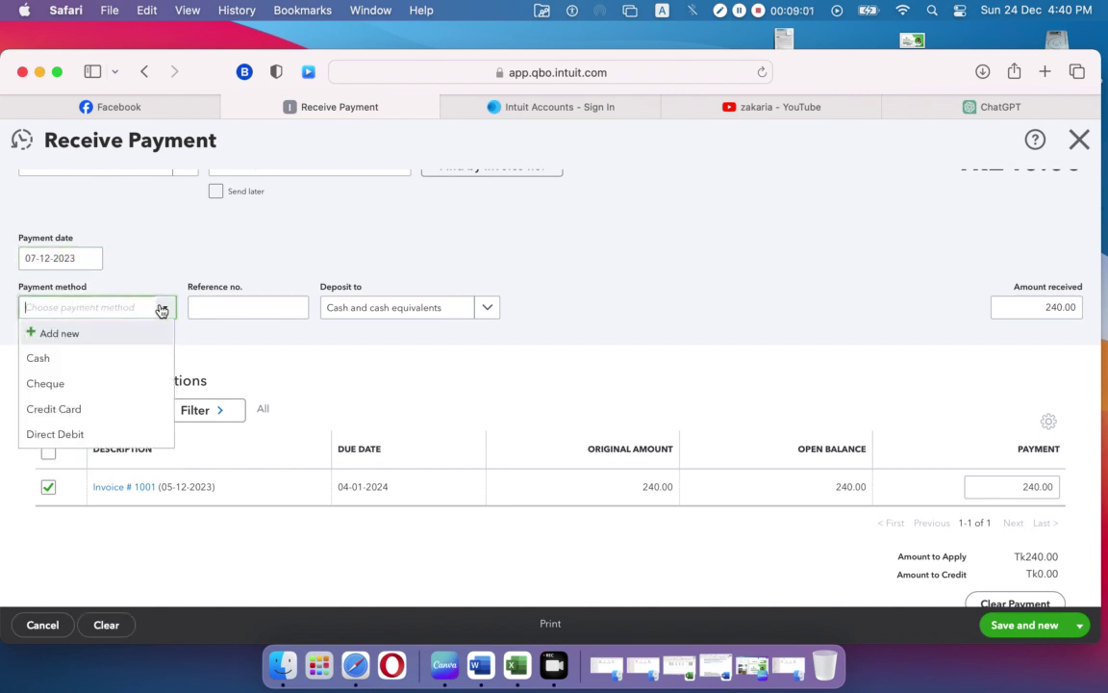
pyautogui.click(129, 385)
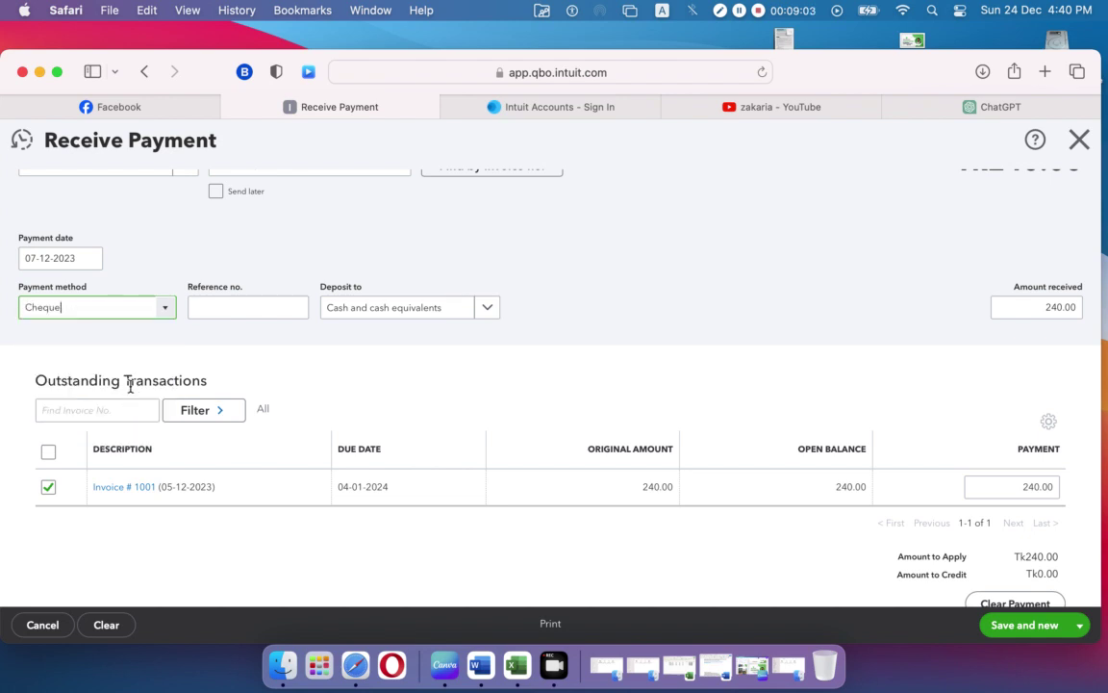
# Step: Enter reference CH3456, deposit to Wells Fargo Checking, and check 240.00 applied to Invoice 1001
pyautogui.click(273, 309)
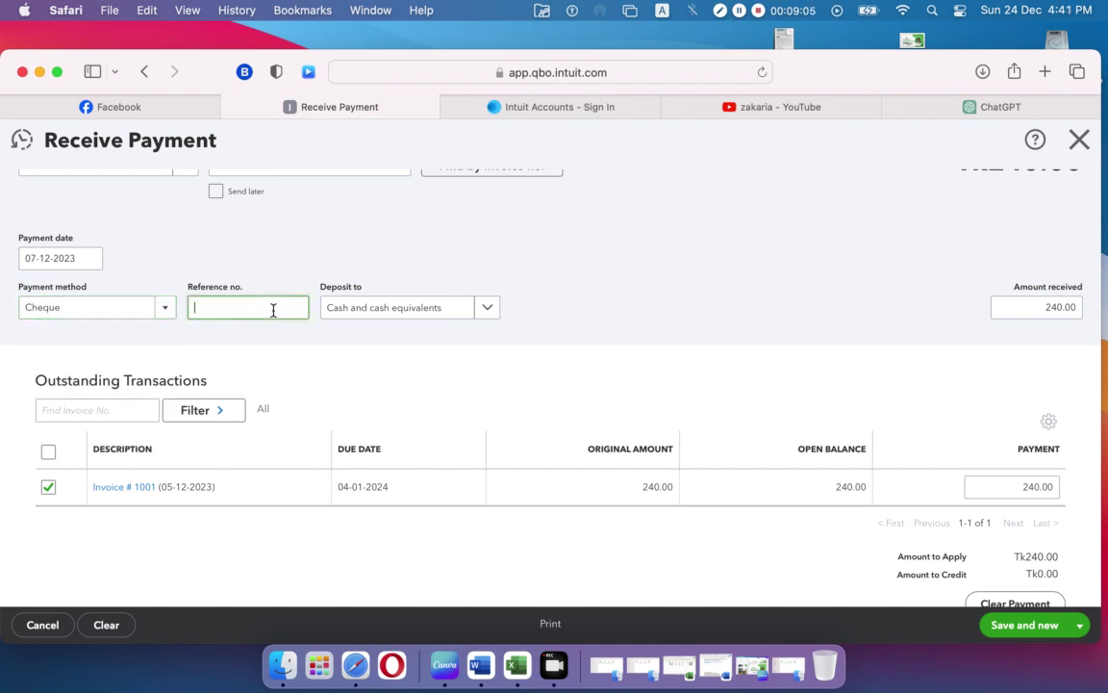
pyautogui.write('CH3456')
pyautogui.click(489, 310)
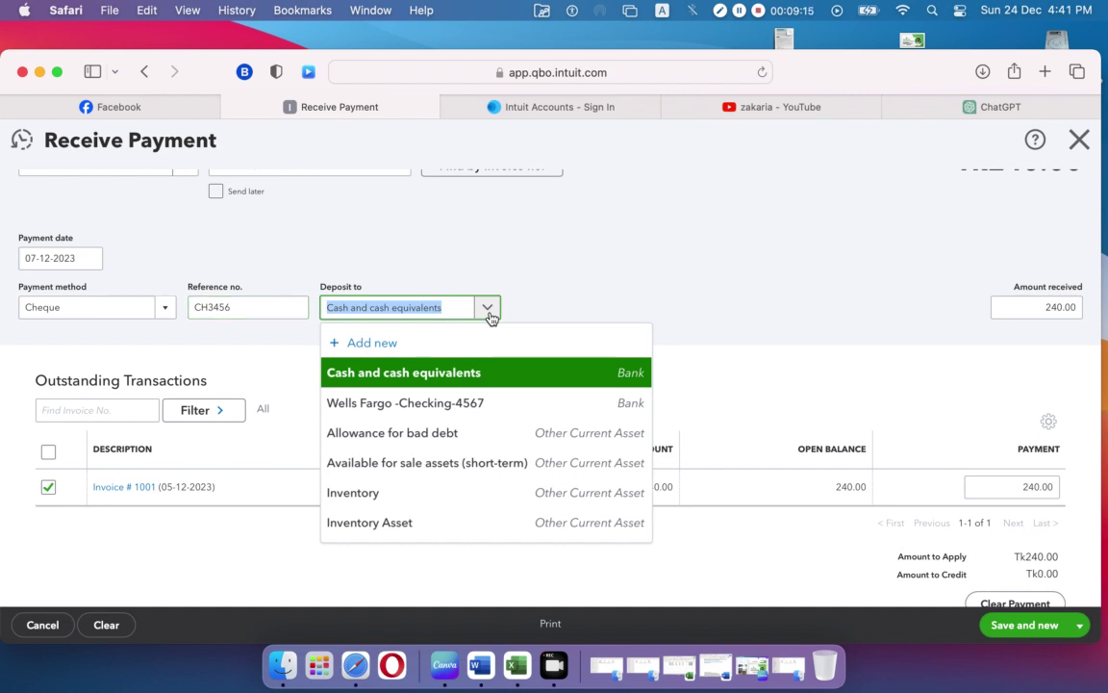
pyautogui.click(463, 403)
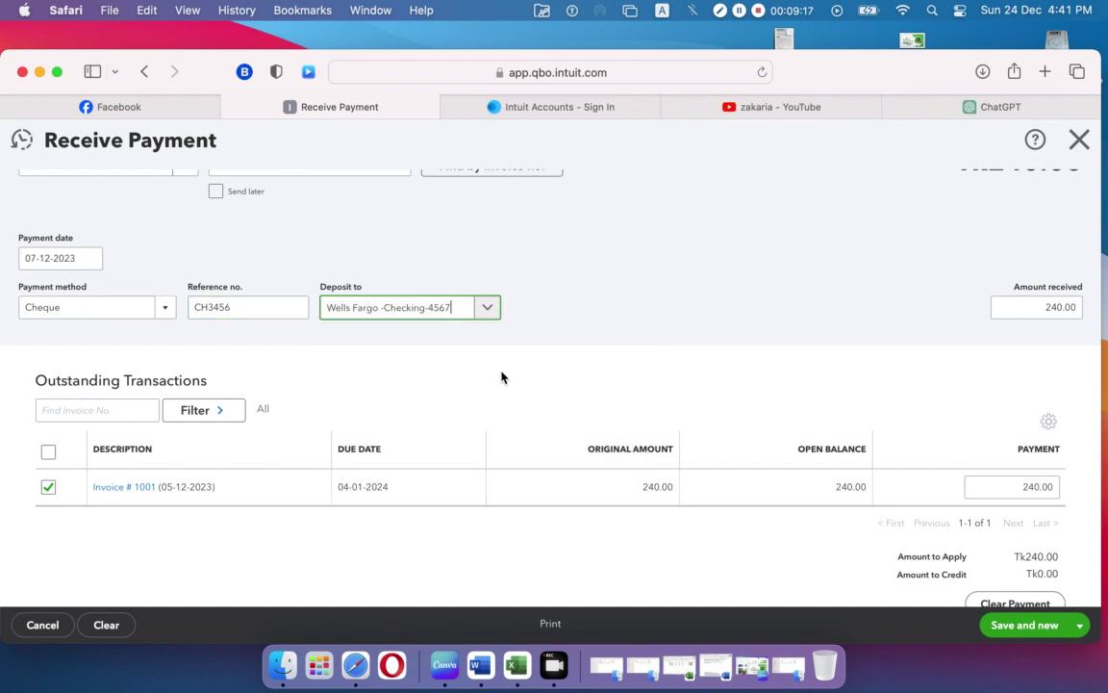
pyautogui.scroll(1, 190, 318)
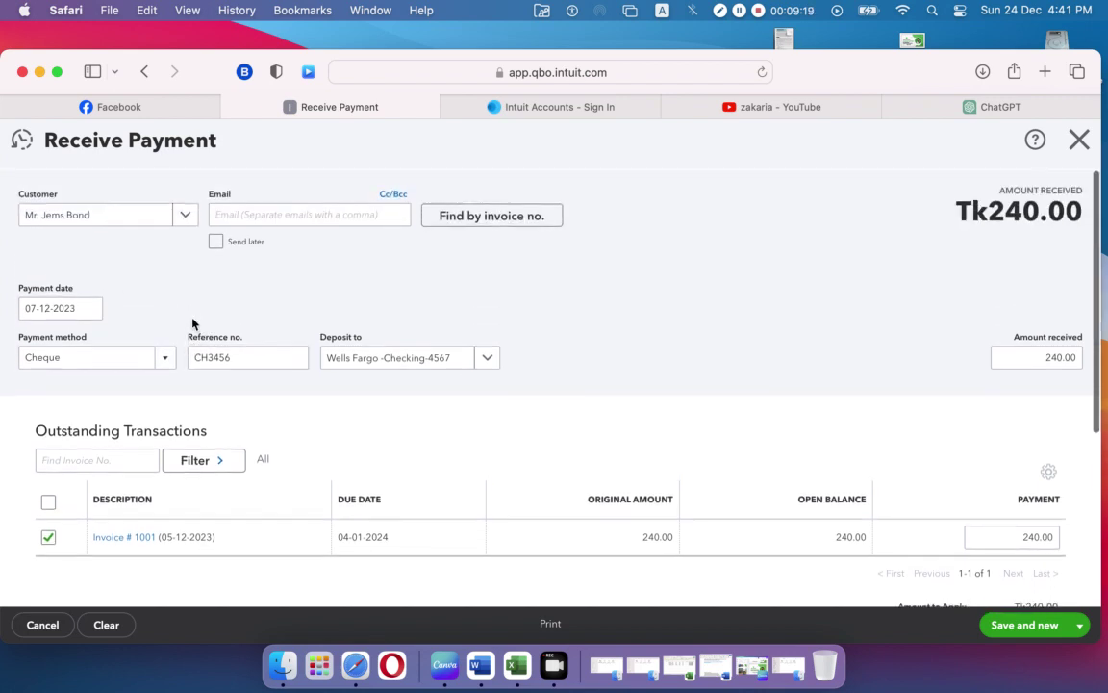
pyautogui.scroll(-1, 192, 324)
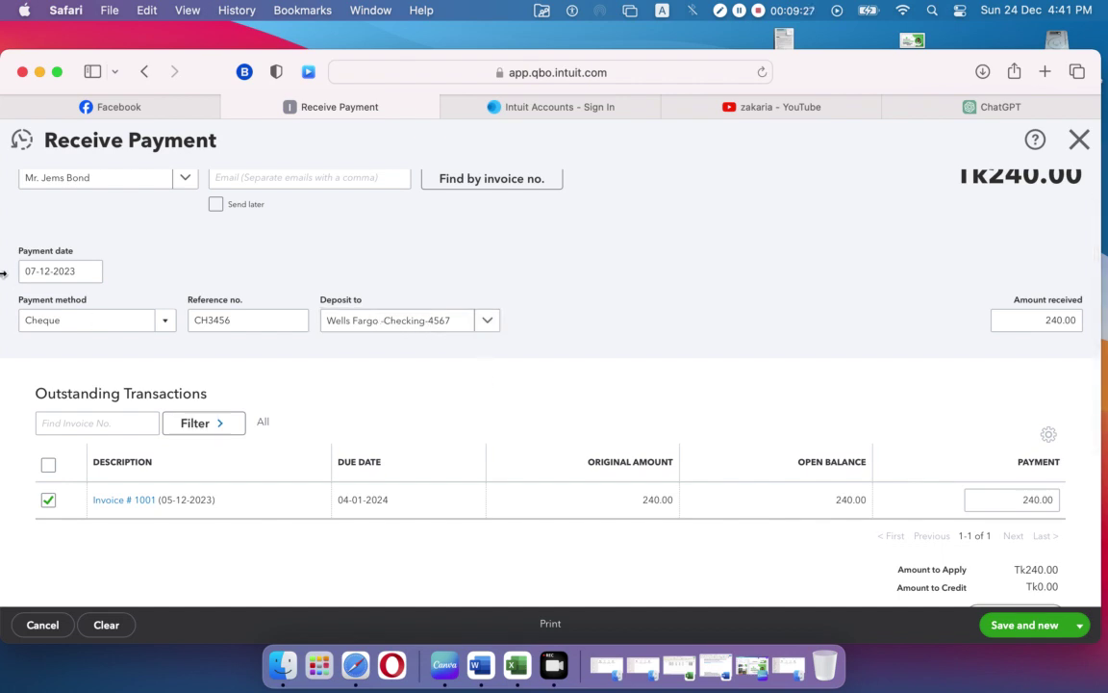
pyautogui.scroll(-3, 433, 382)
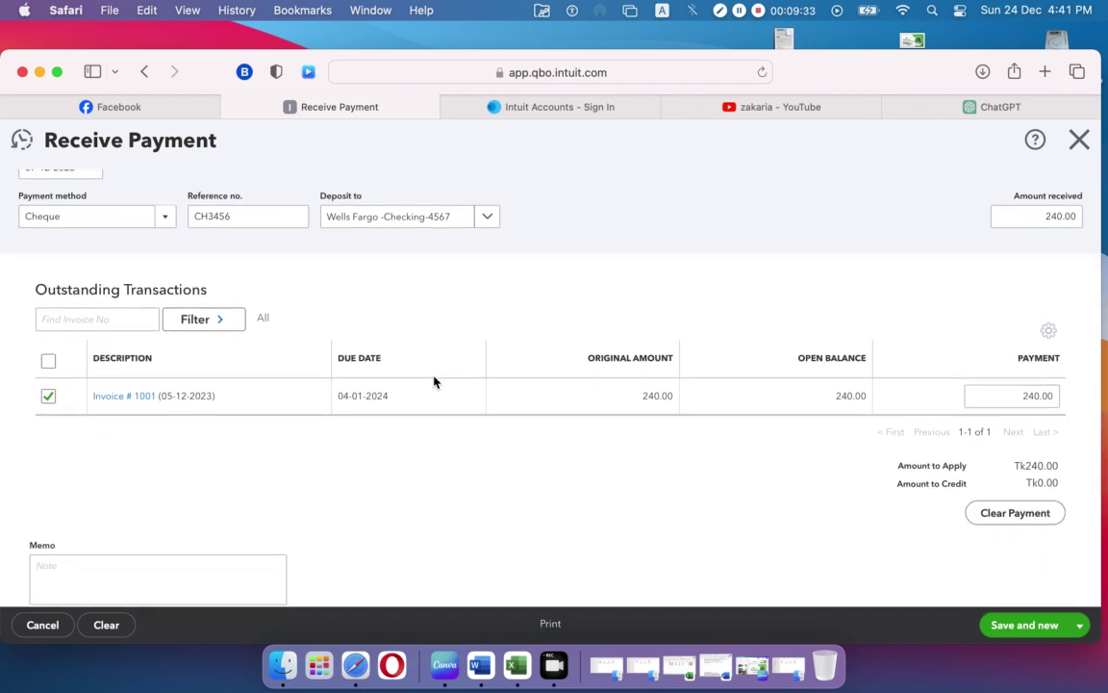
pyautogui.scroll(-4, 433, 382)
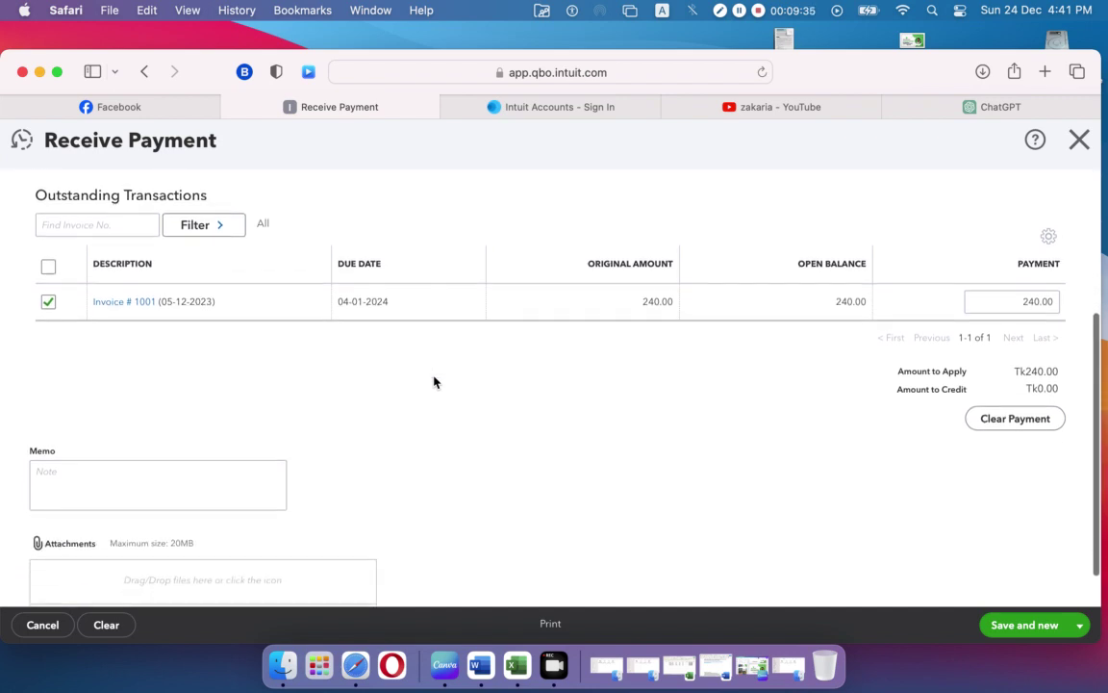
pyautogui.scroll(4, 433, 382)
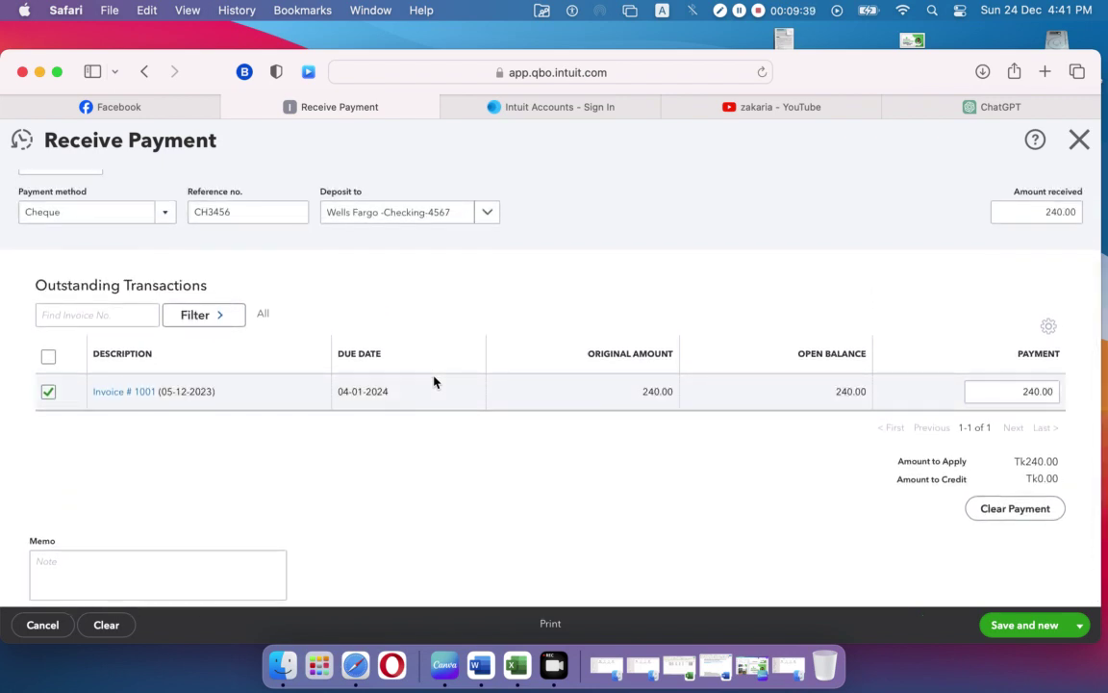
pyautogui.scroll(3, 433, 382)
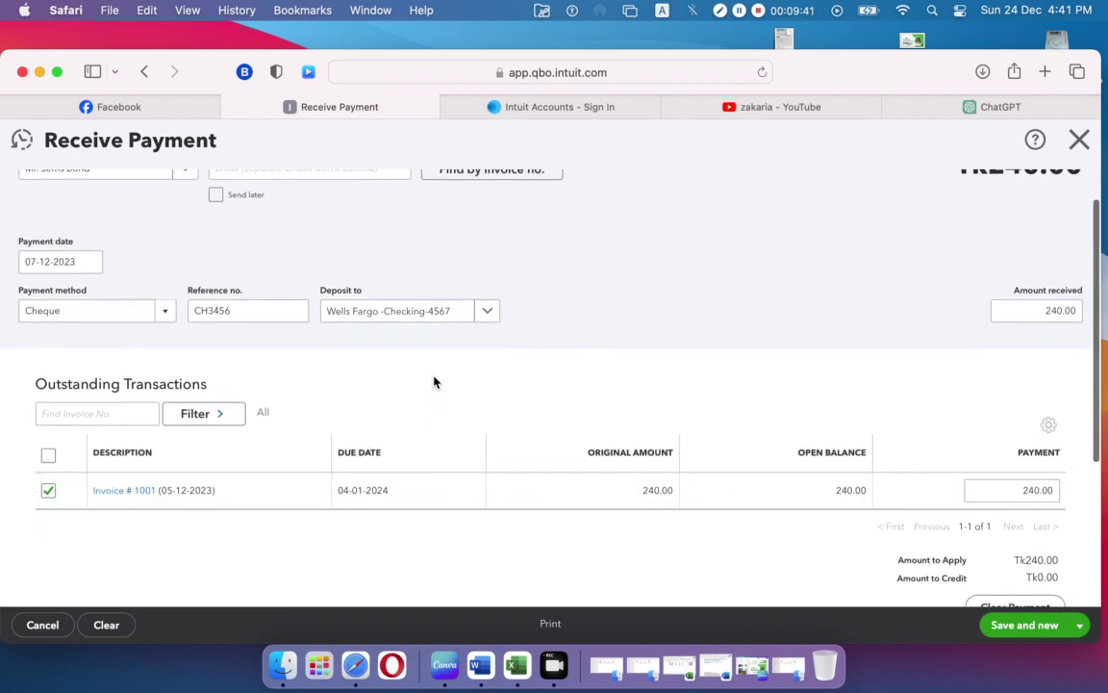
pyautogui.scroll(-5, 433, 382)
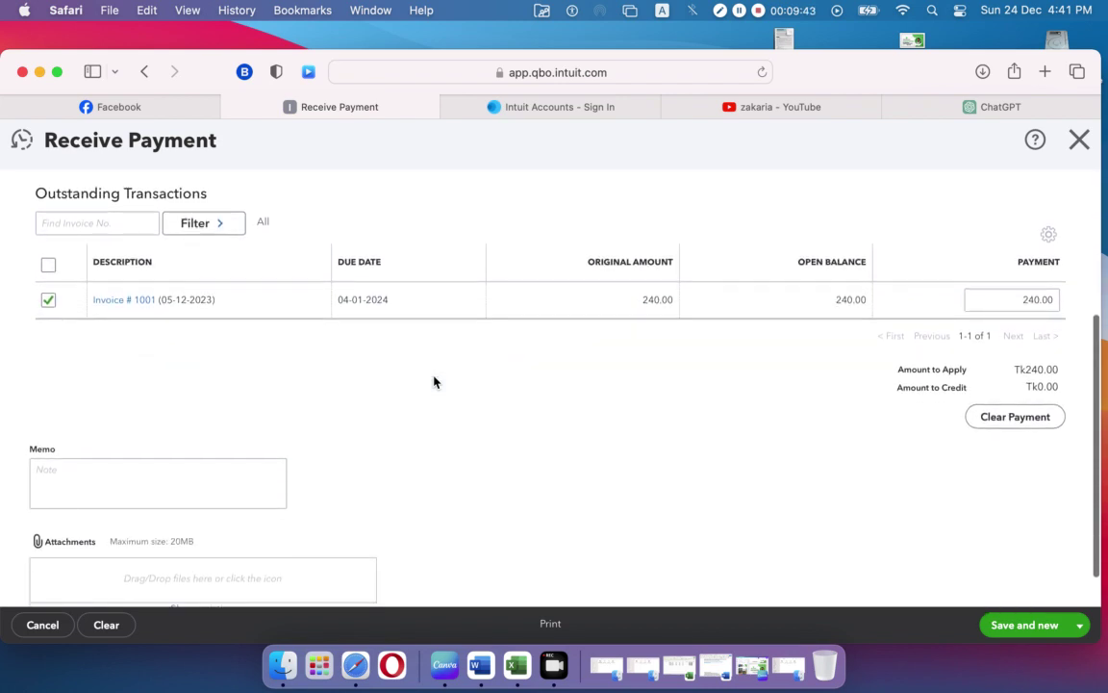
pyautogui.scroll(-1, 433, 382)
pyautogui.scroll(2, 433, 382)
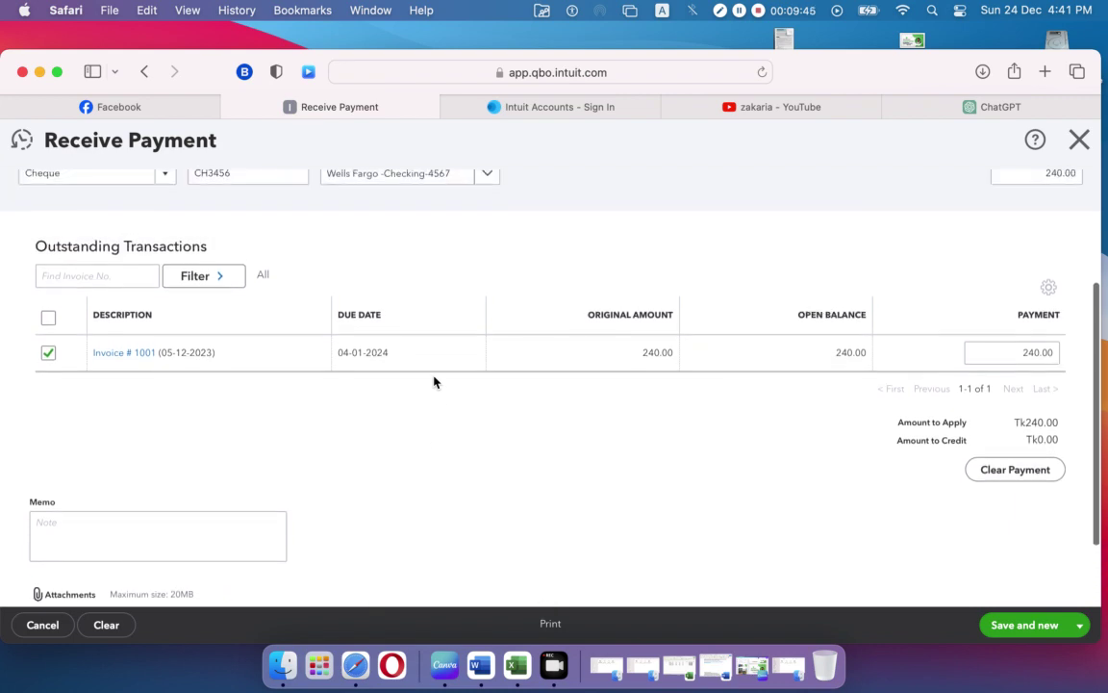
pyautogui.scroll(3, 1063, 359)
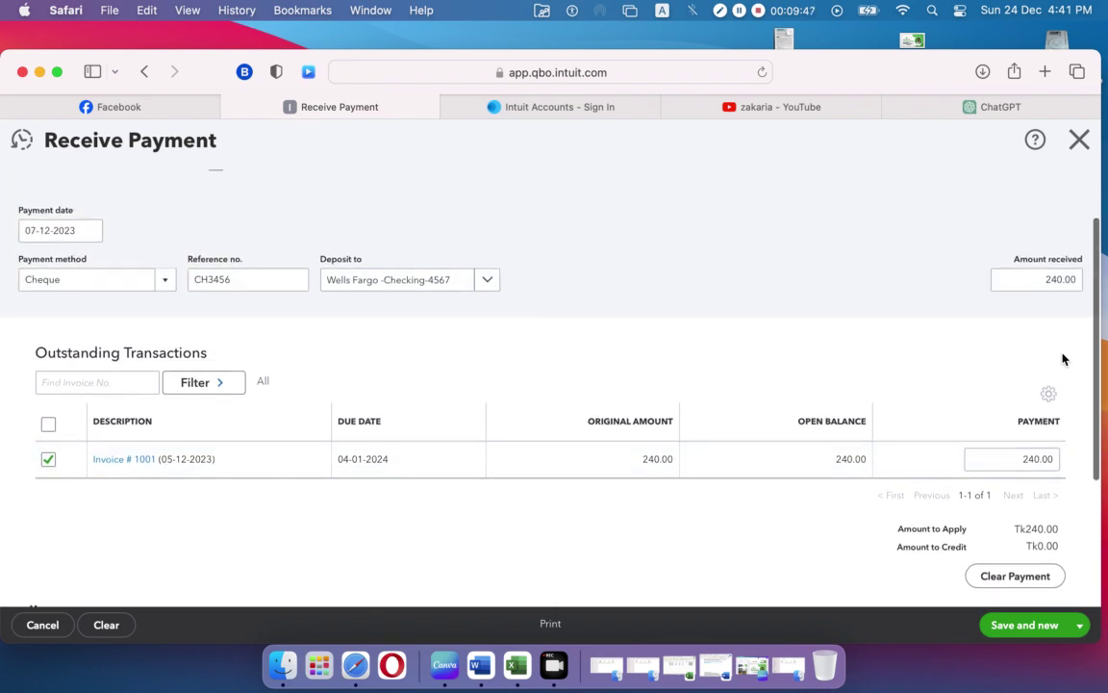
# Step: Change the amount received on payment CH3456 to 140.00
pyautogui.click(1043, 277)
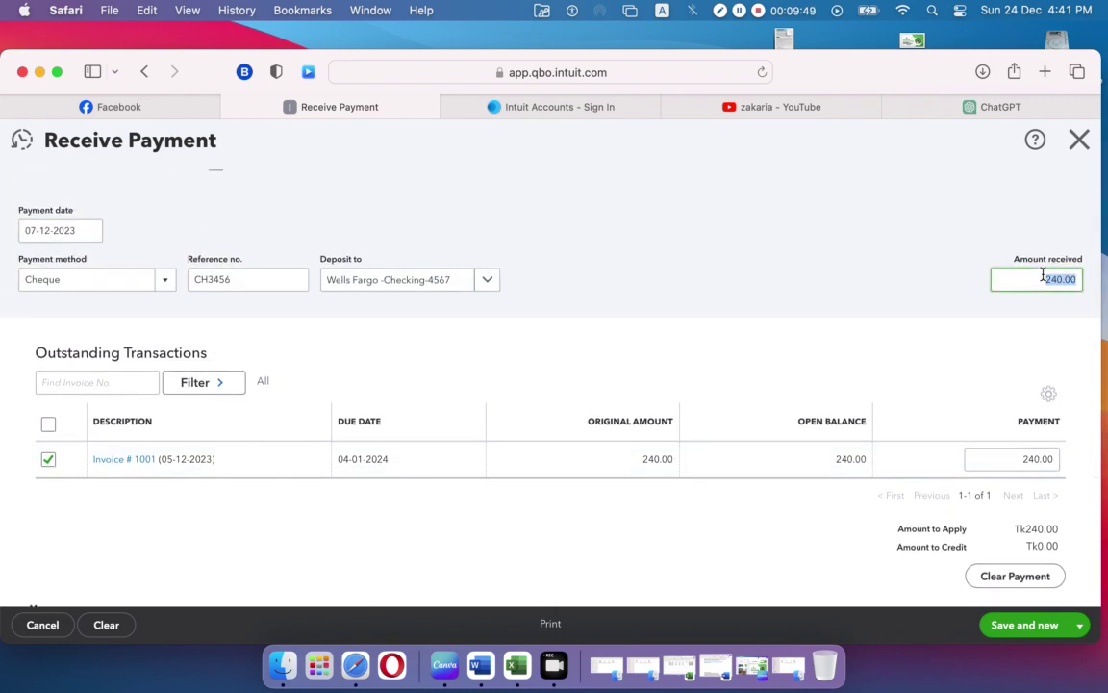
pyautogui.write('140')
pyautogui.click(974, 343)
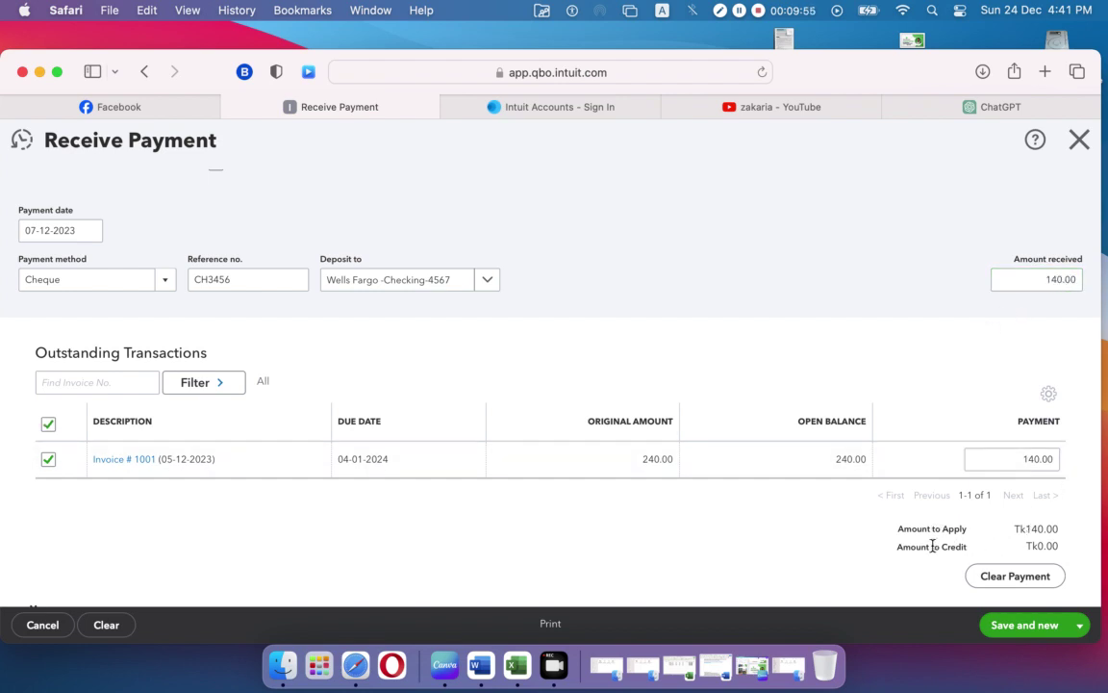
pyautogui.scroll(-2, 819, 547)
pyautogui.scroll(3, 819, 547)
pyautogui.scroll(-5, 819, 547)
pyautogui.scroll(1, 819, 546)
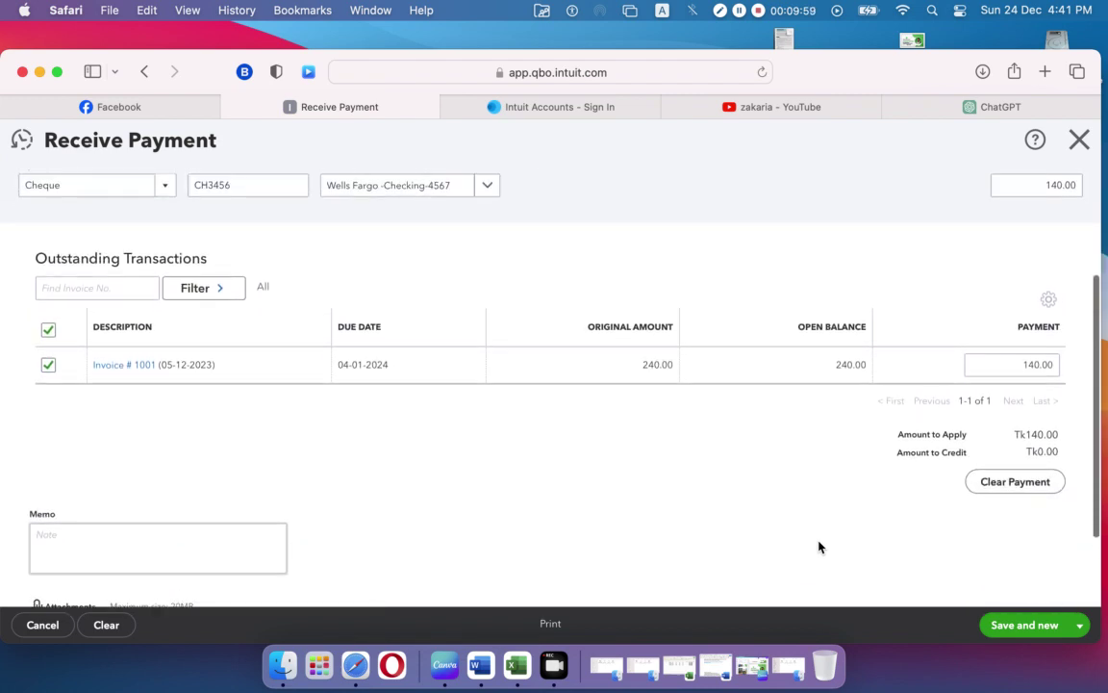
# Step: Save and close the payment, now listed as Closed in the Sales list
pyautogui.click(1080, 625)
pyautogui.click(1025, 575)
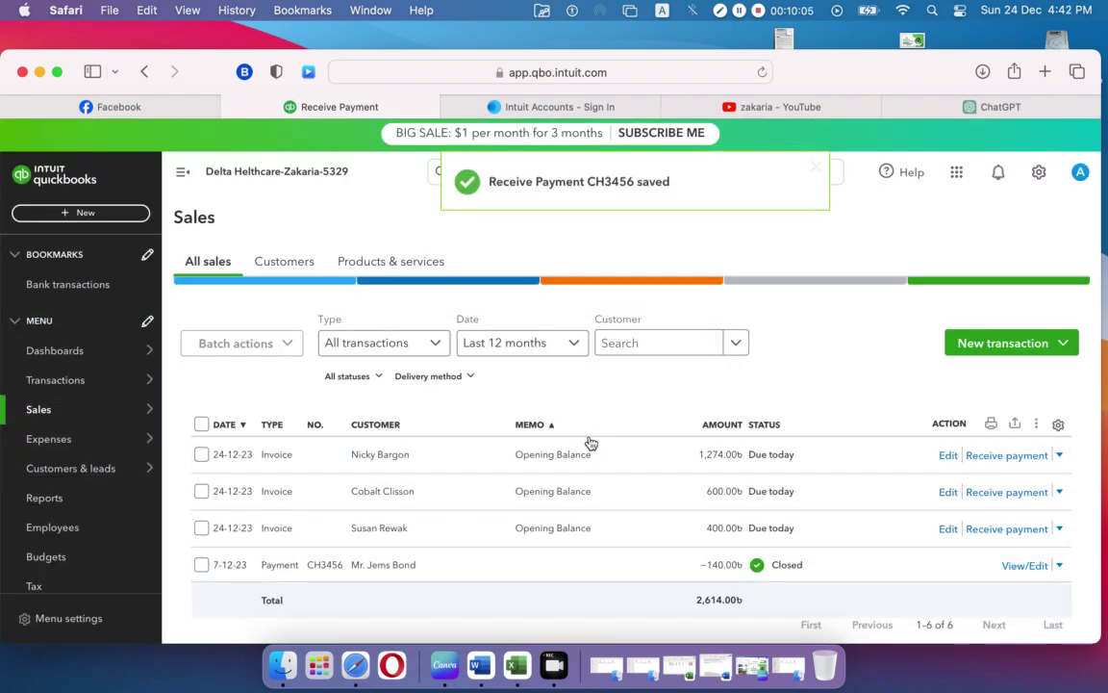
pyautogui.scroll(-3, 589, 443)
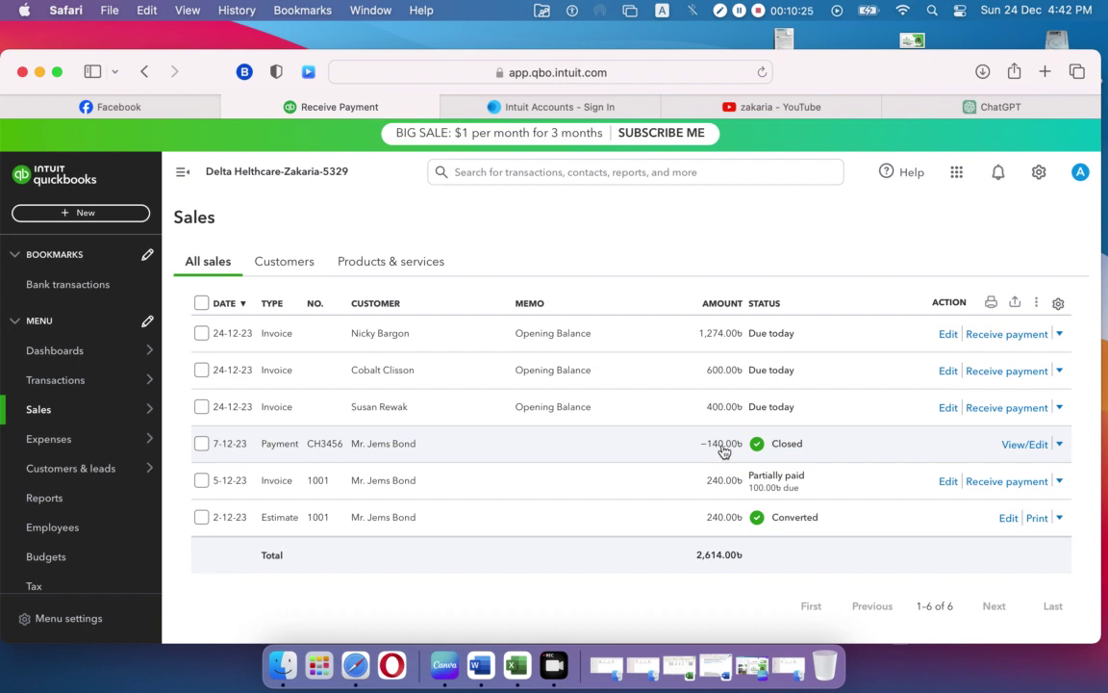
# Step: Receive 100.00 on Invoice 1001 by Cheque CH4567 dated 10-12-2023, and save and close it
pyautogui.click(997, 490)
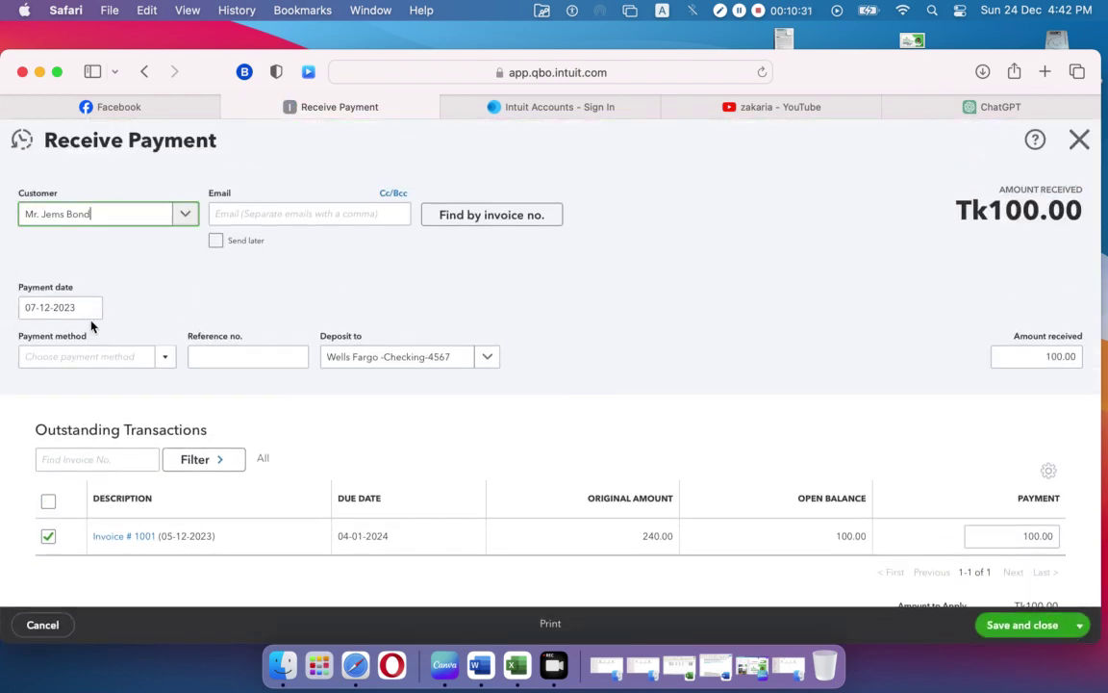
pyautogui.click(89, 307)
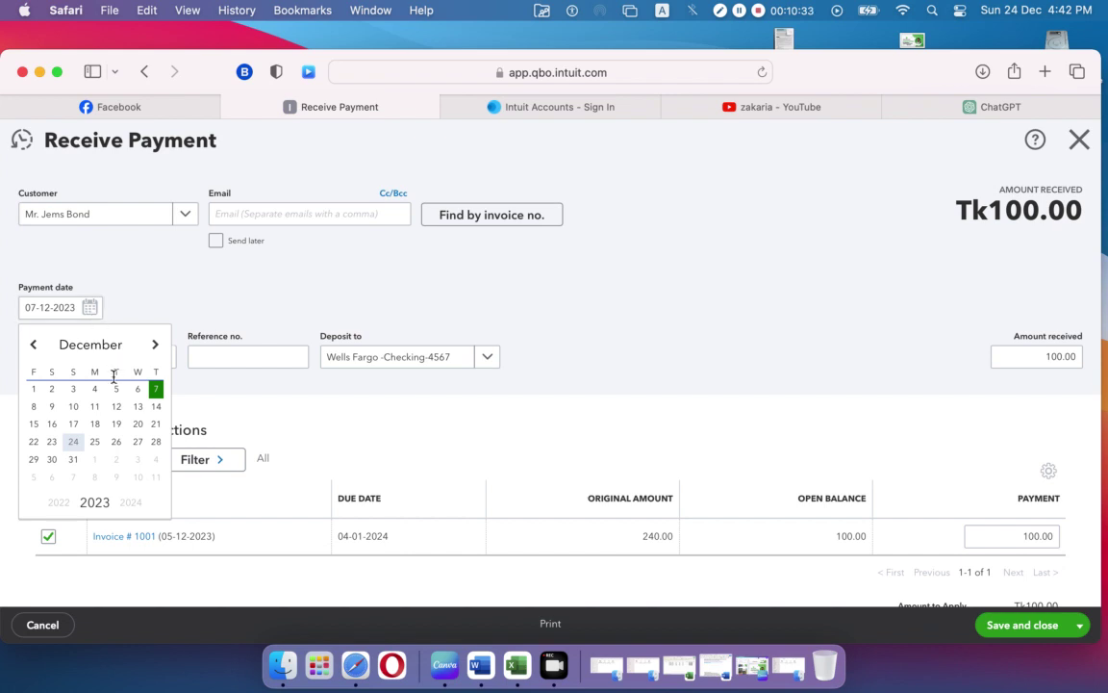
pyautogui.click(73, 406)
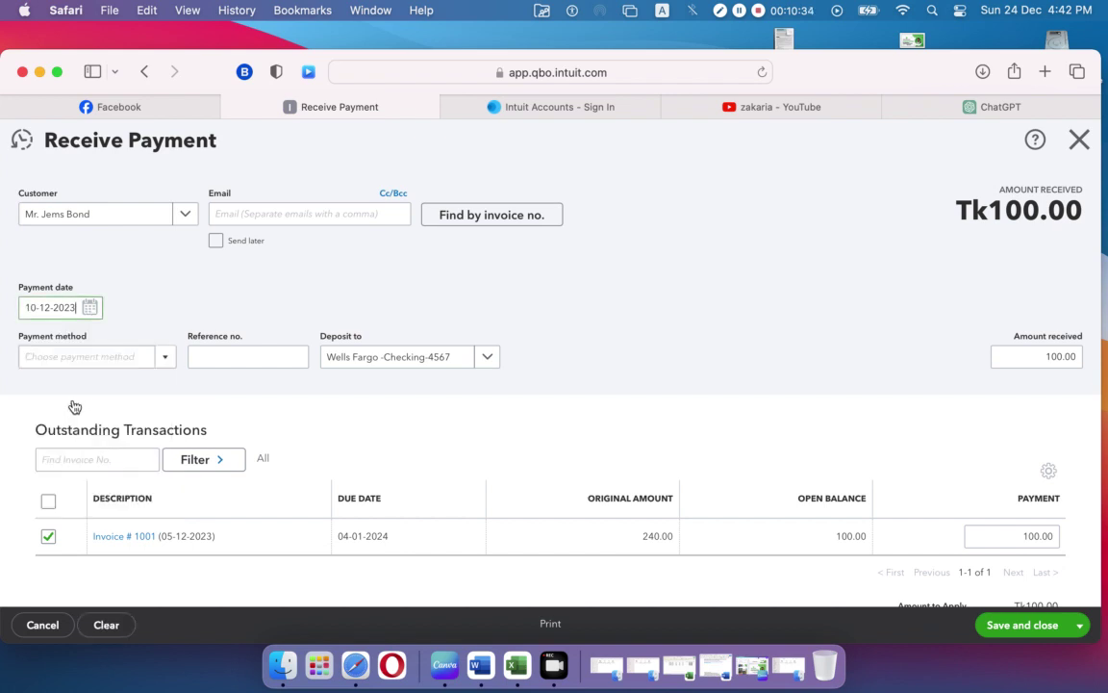
pyautogui.click(165, 360)
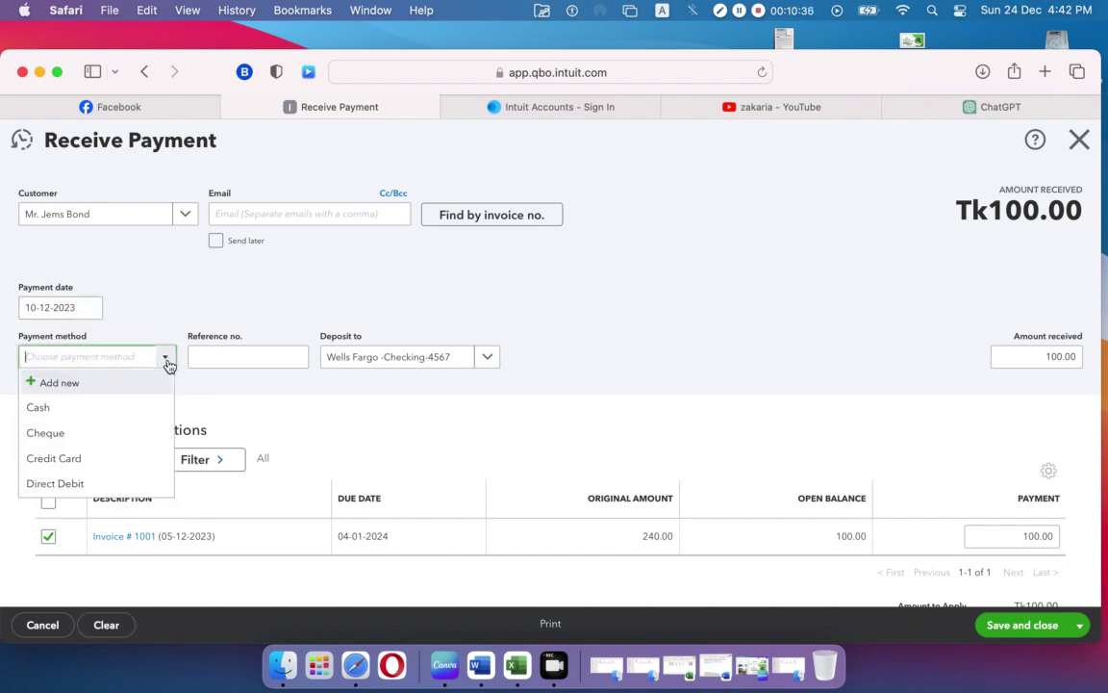
pyautogui.click(137, 441)
pyautogui.click(270, 355)
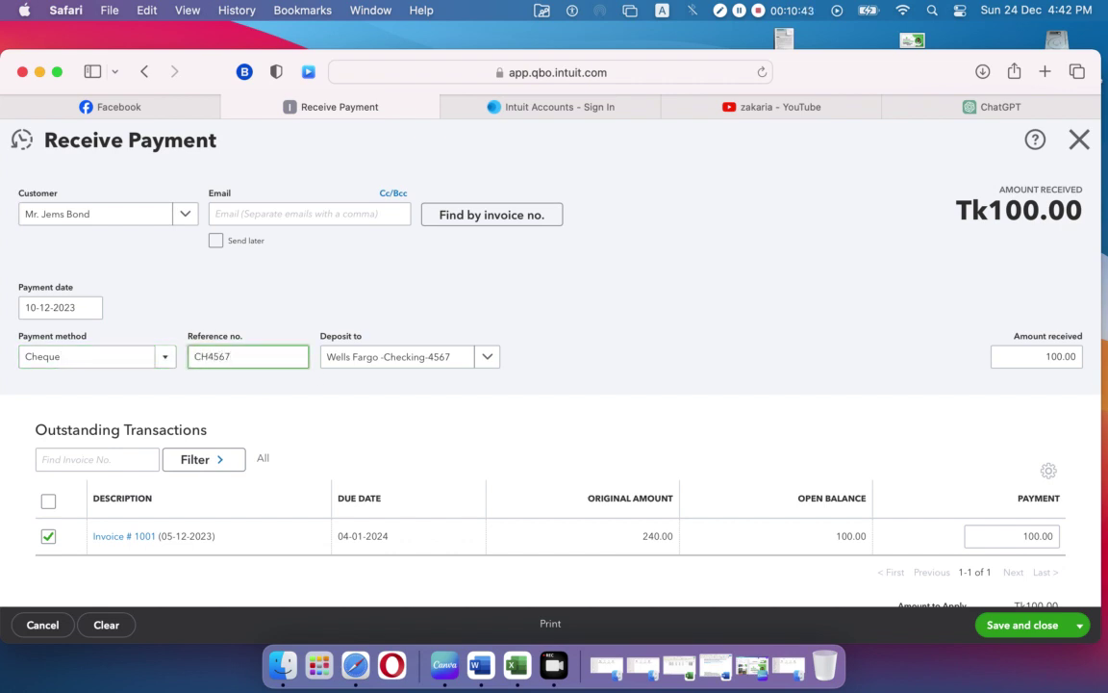
pyautogui.click(470, 428)
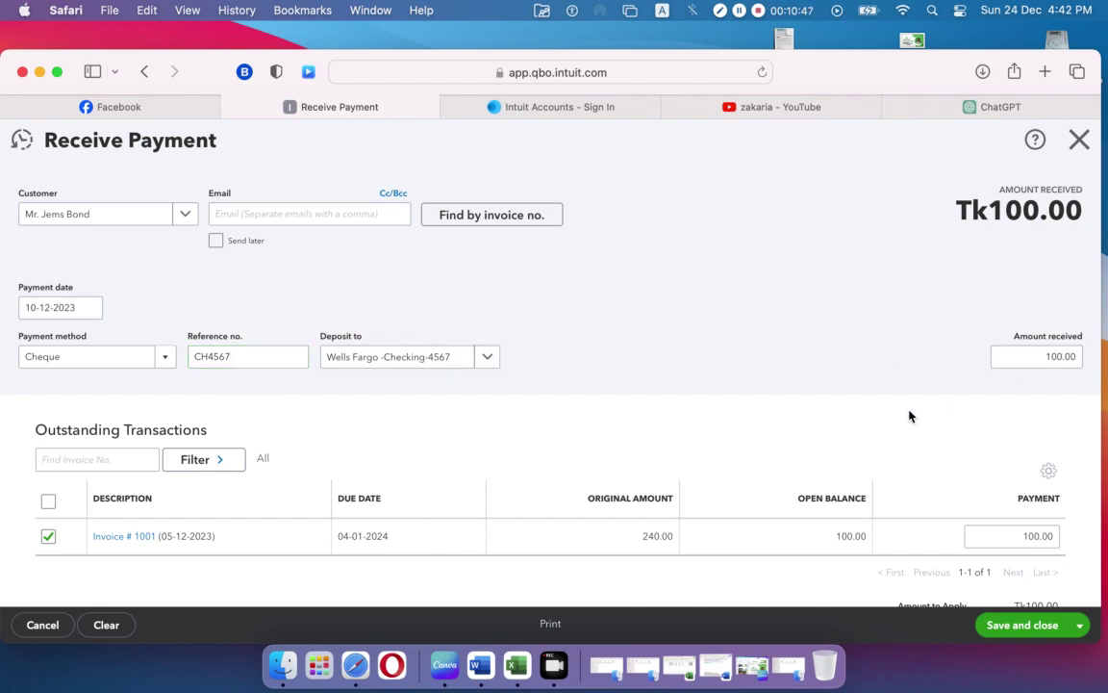
pyautogui.scroll(-5, 862, 382)
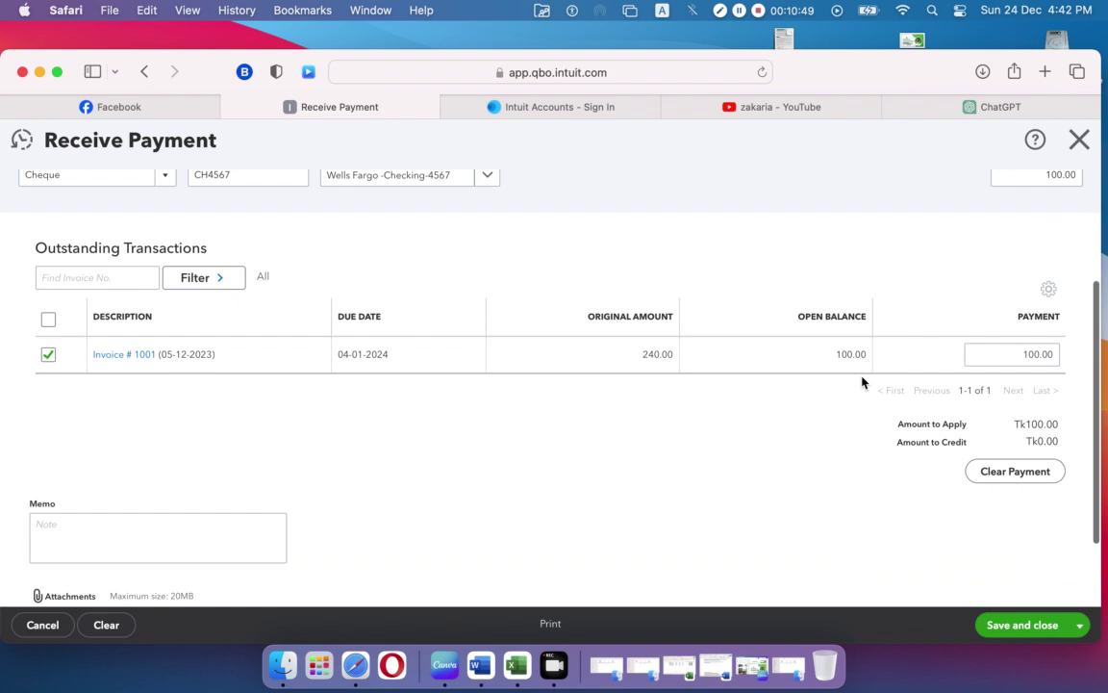
pyautogui.click(1044, 630)
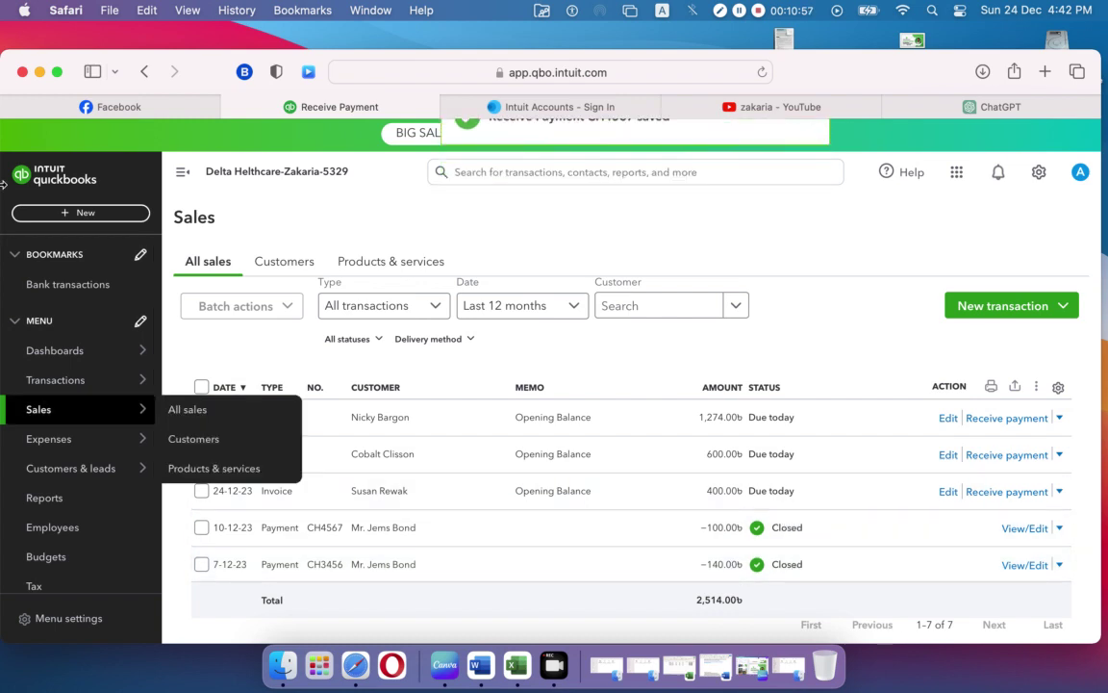
# Step: Run the Balance Sheet for All Dates, showing Wells Fargo 490.00 and total assets Tk158,814.00
pyautogui.click(45, 499)
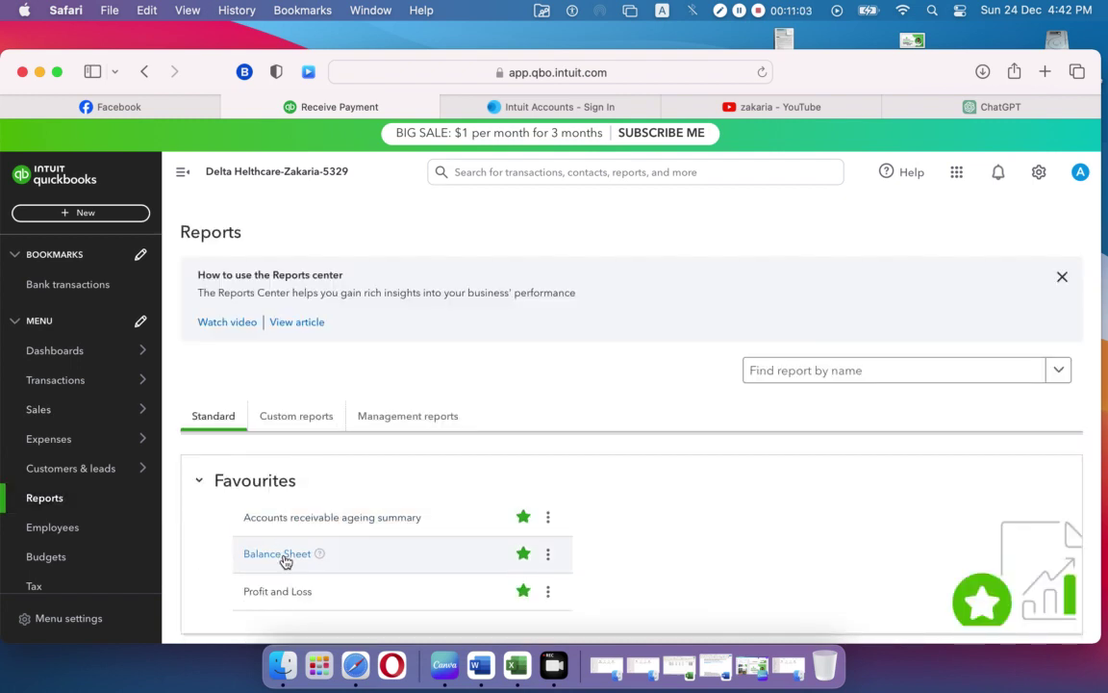
pyautogui.click(285, 558)
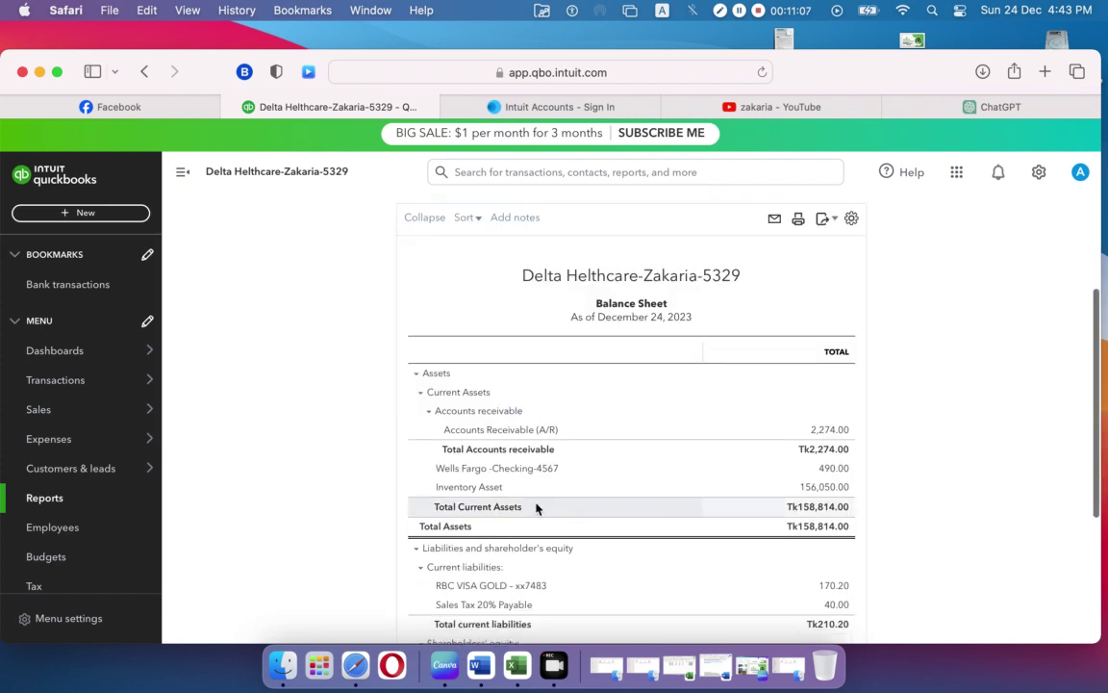
pyautogui.scroll(-2, 539, 504)
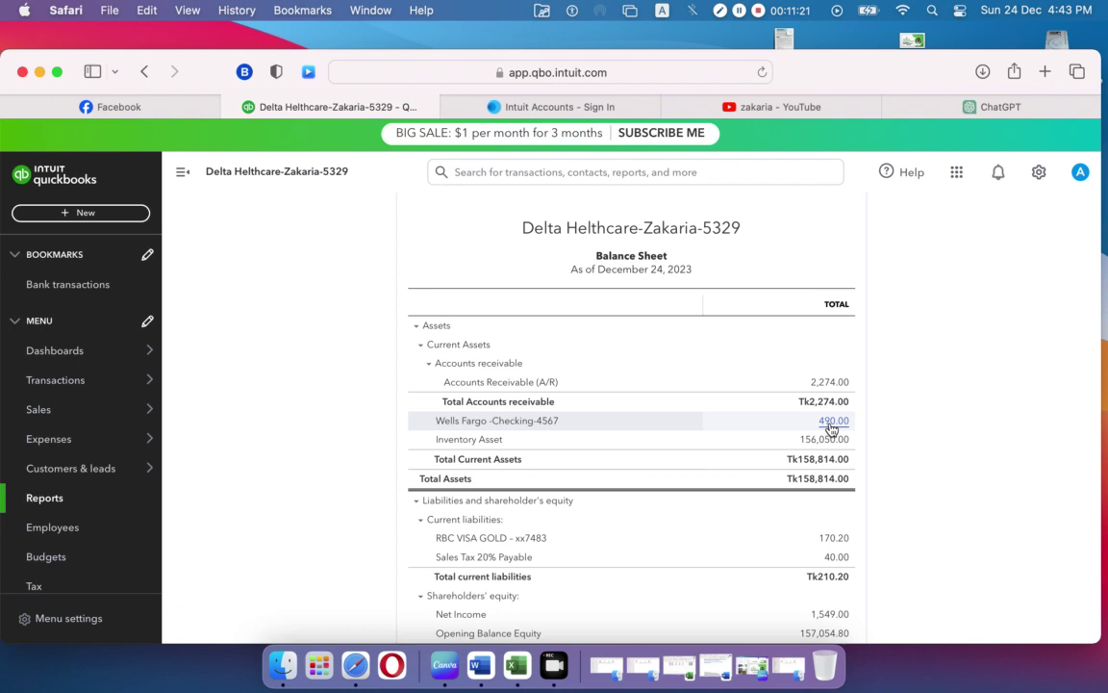
pyautogui.scroll(5, 833, 428)
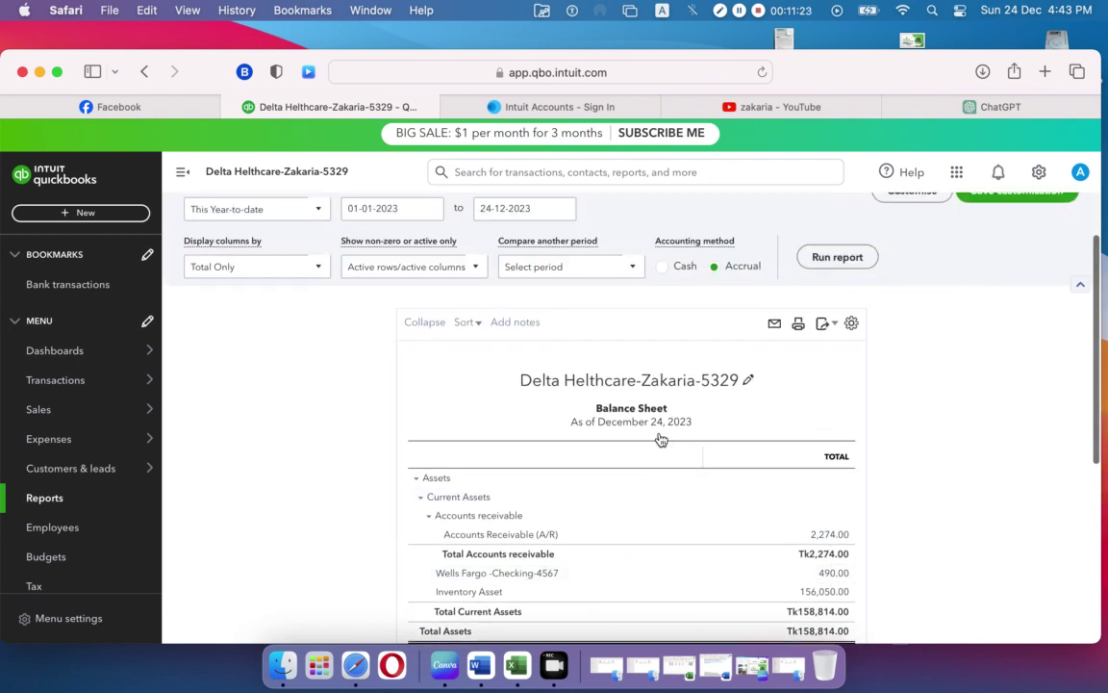
pyautogui.click(323, 211)
pyautogui.click(307, 234)
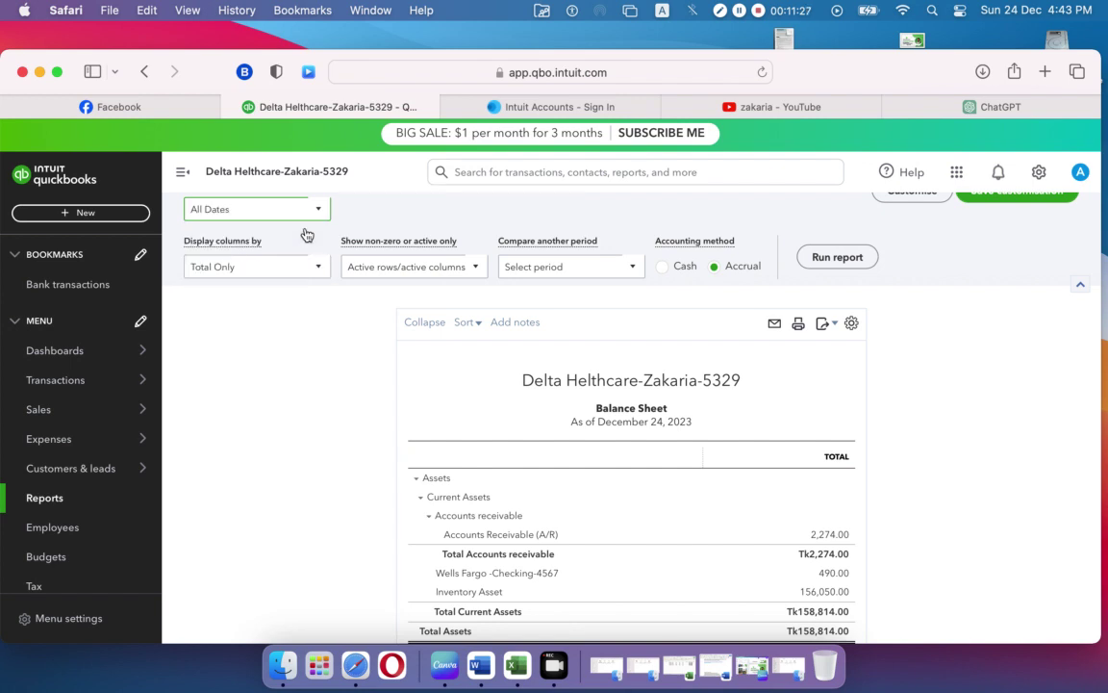
pyautogui.click(853, 260)
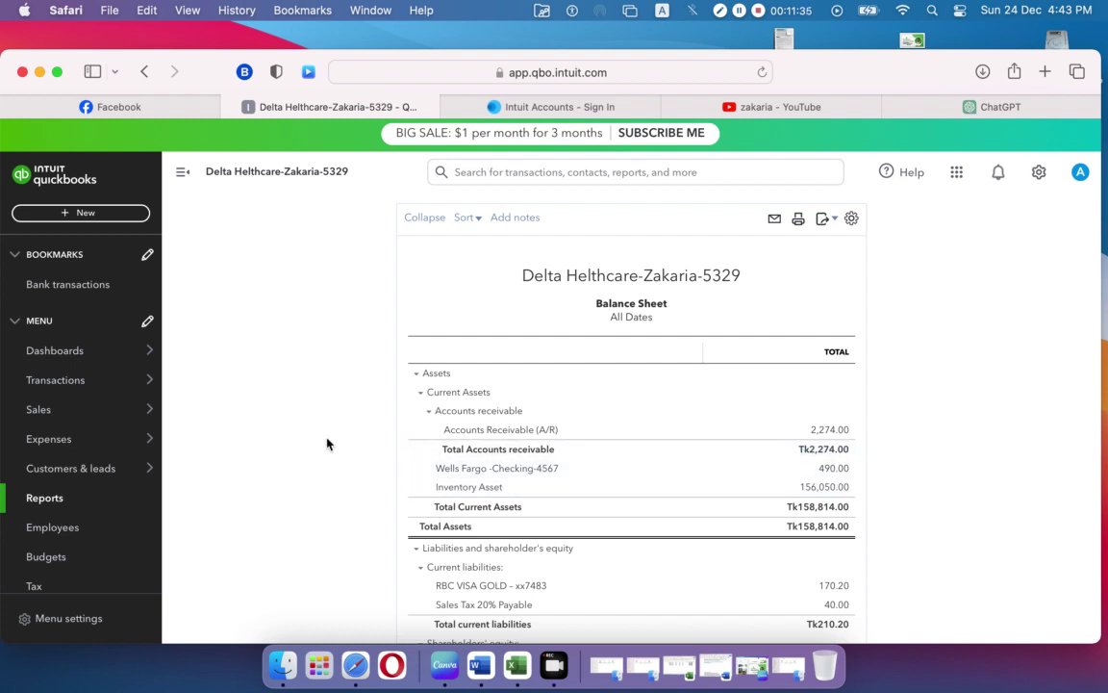
pyautogui.moveTo(125, 409)
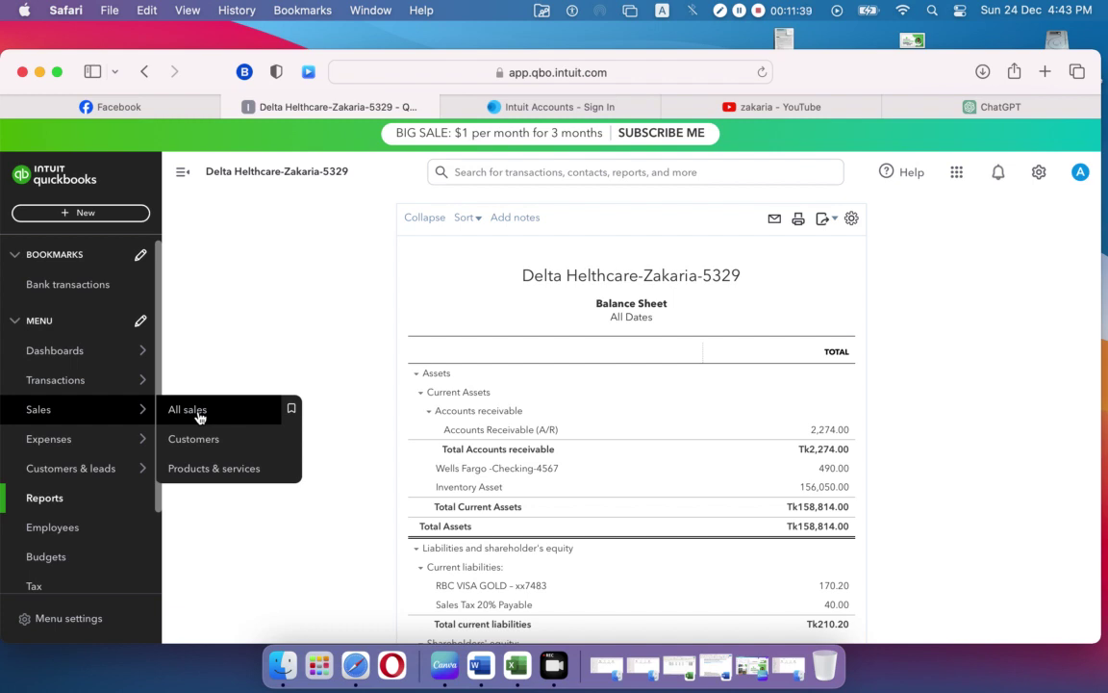
# Step: From the Sales list, view invoice 1001's two payments and open it for editing
pyautogui.click(189, 410)
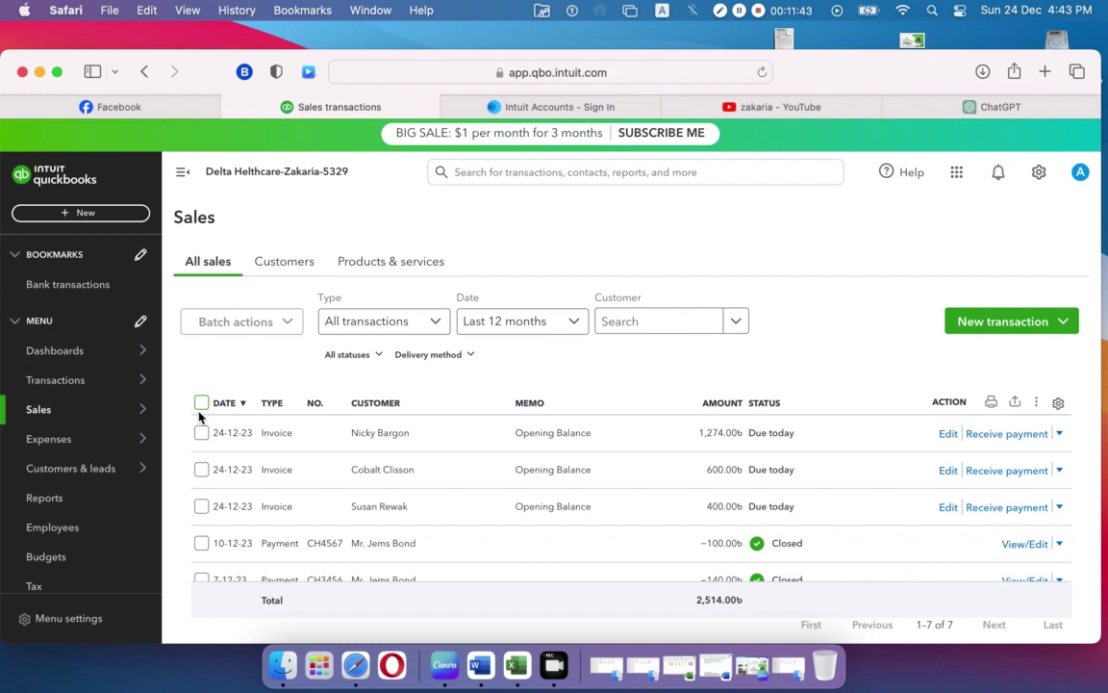
pyautogui.click(62, 219)
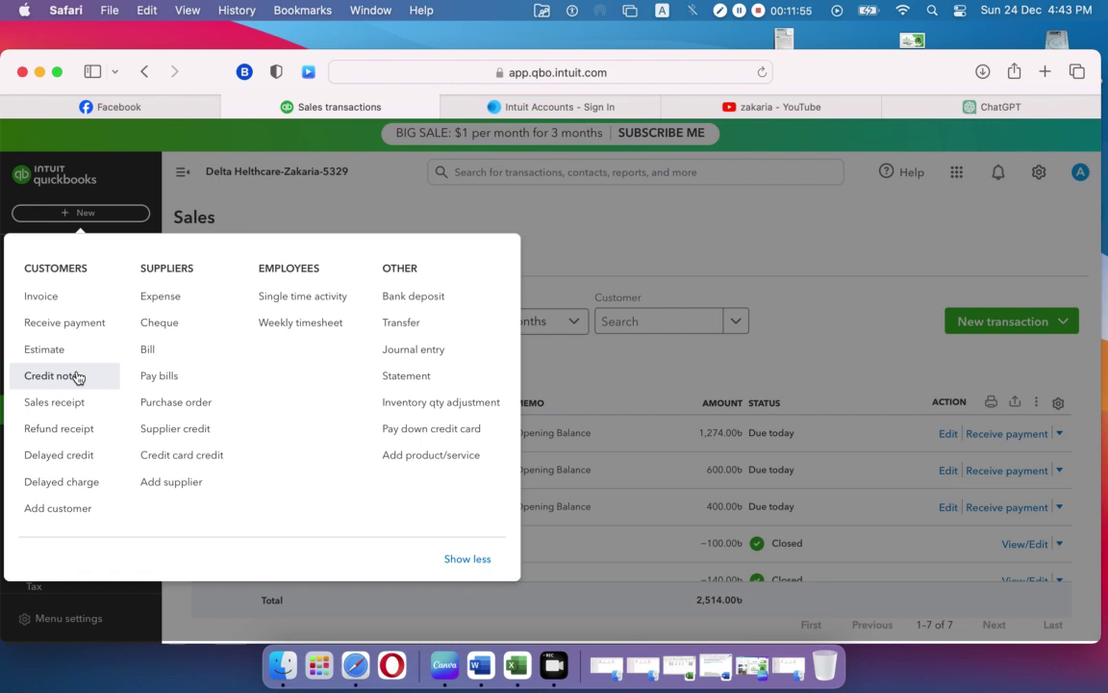
pyautogui.click(618, 254)
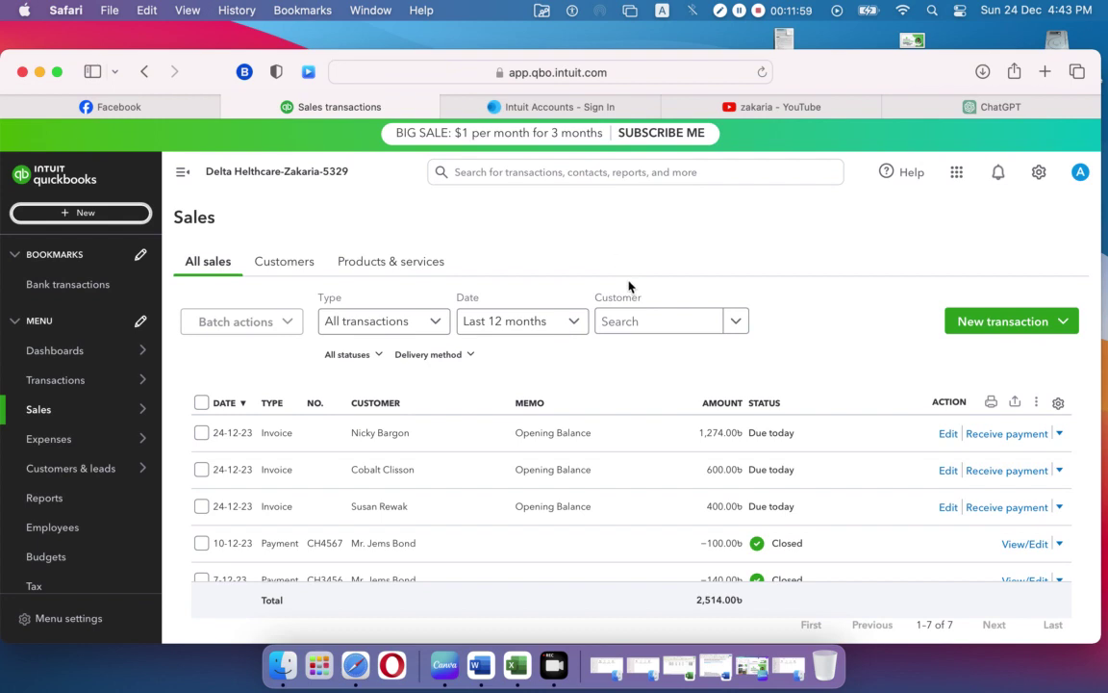
pyautogui.scroll(-3, 806, 381)
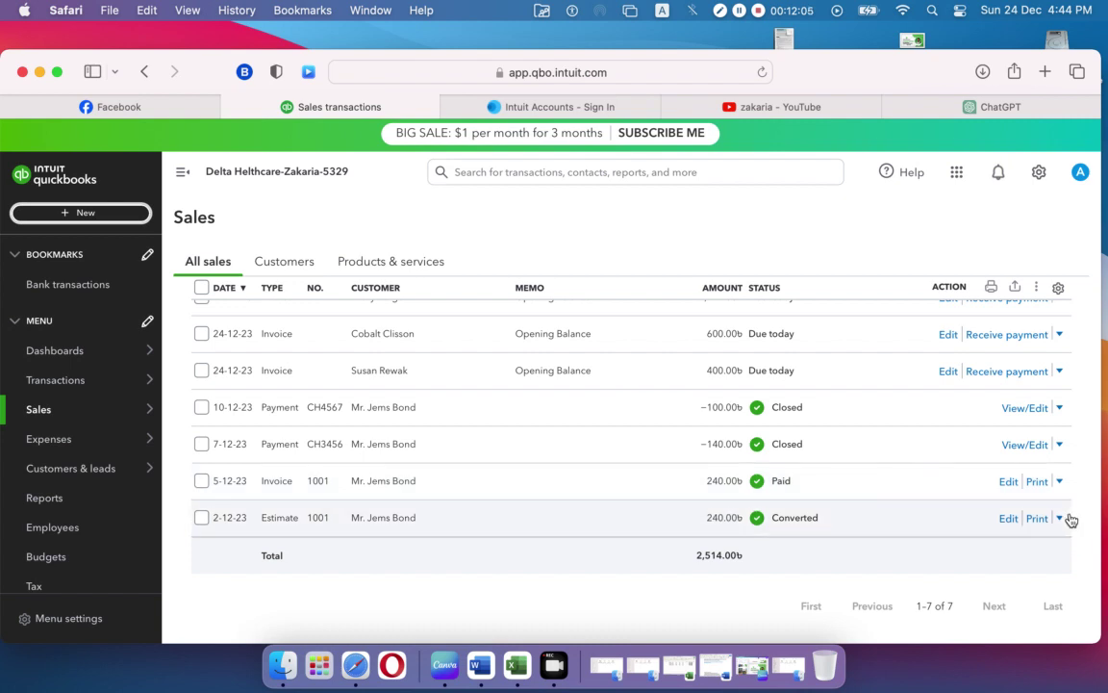
pyautogui.click(1060, 483)
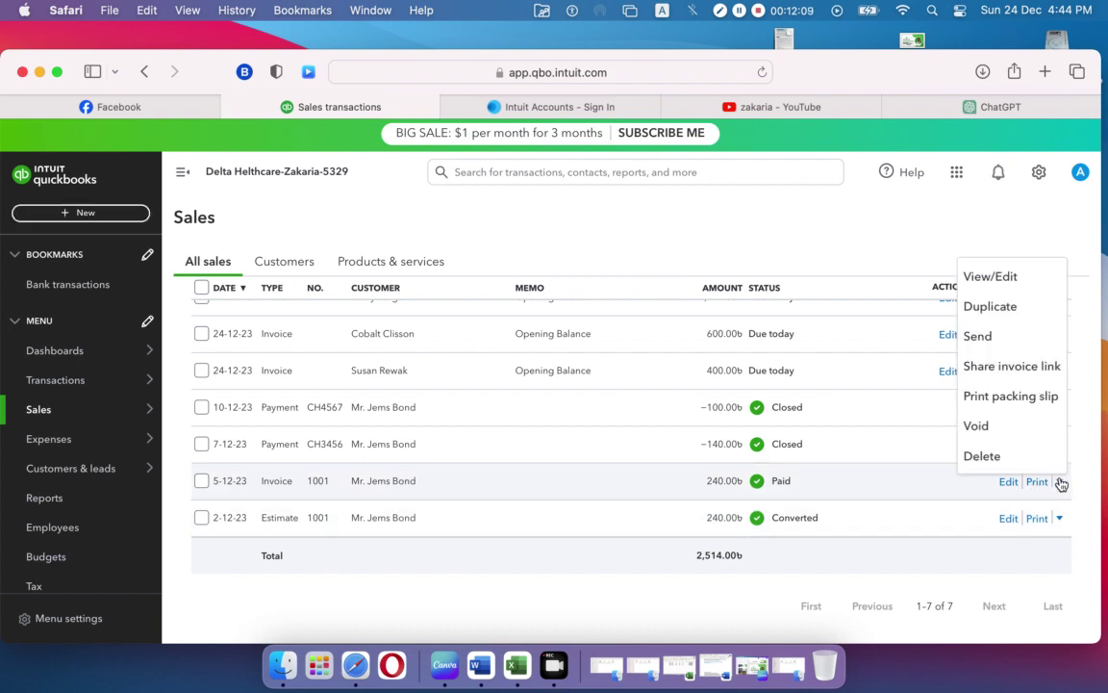
pyautogui.click(671, 491)
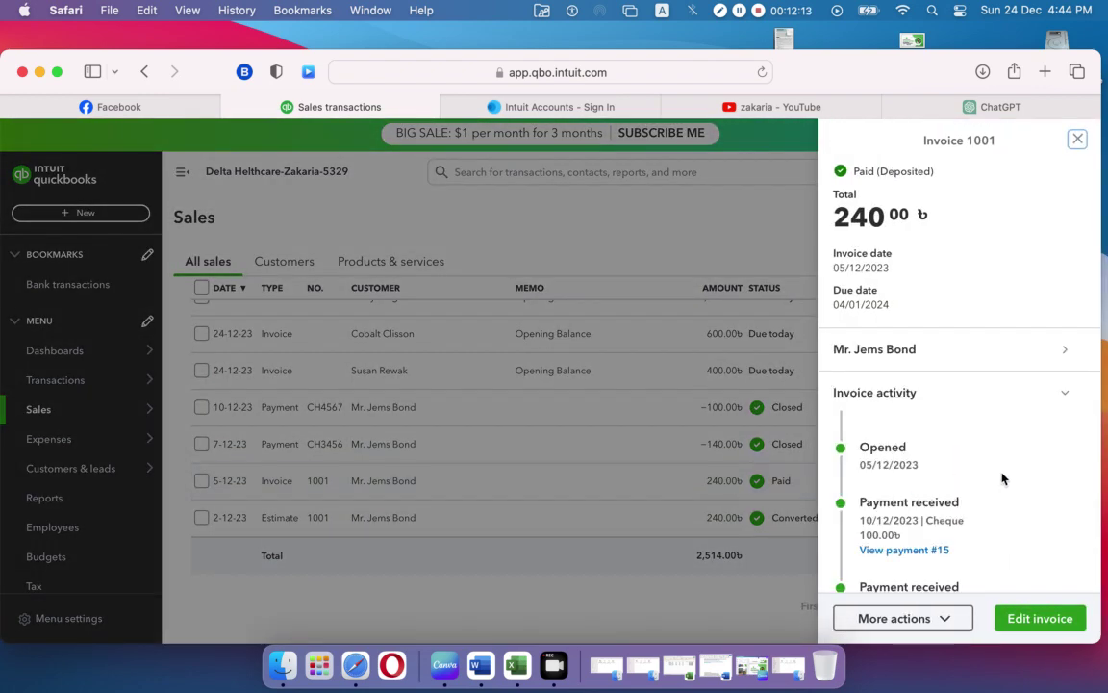
pyautogui.scroll(-4, 1002, 479)
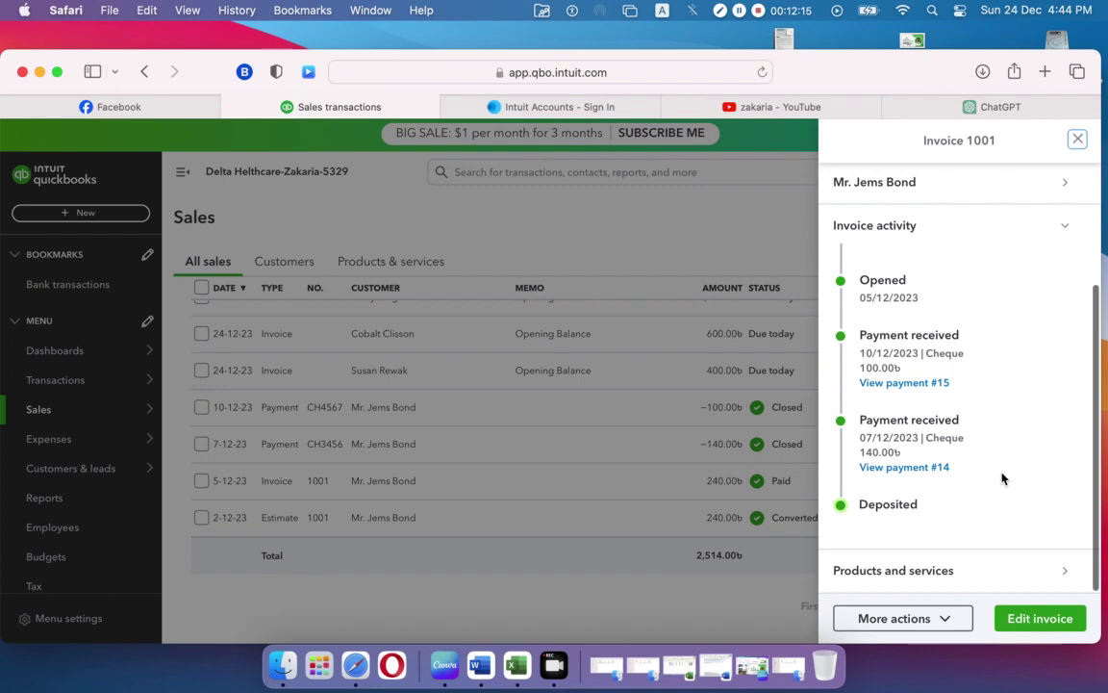
pyautogui.click(1036, 620)
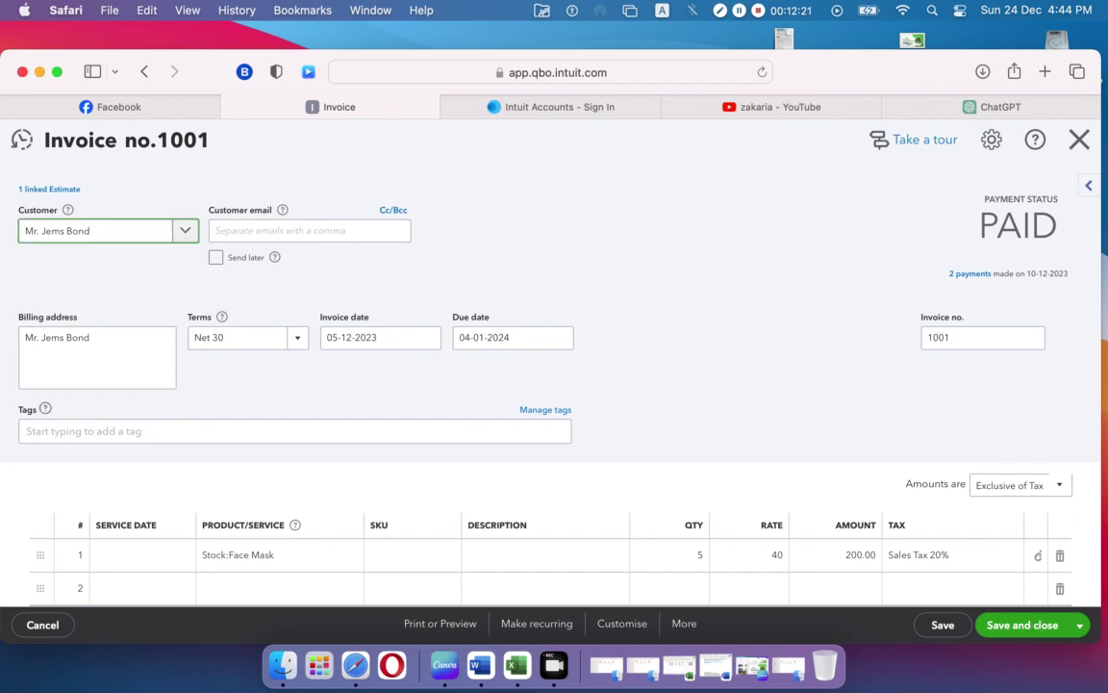
# Step: Close invoice 1001 and start blank Credit Note no.1002 dated 10-12-2023
pyautogui.click(1079, 140)
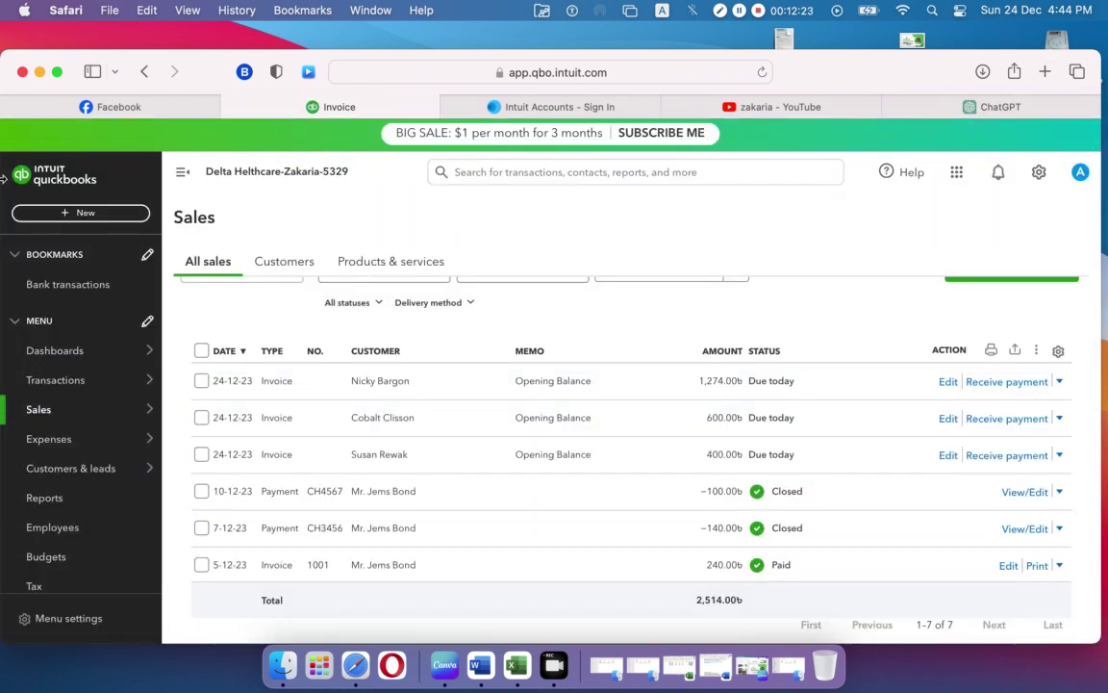
pyautogui.click(77, 214)
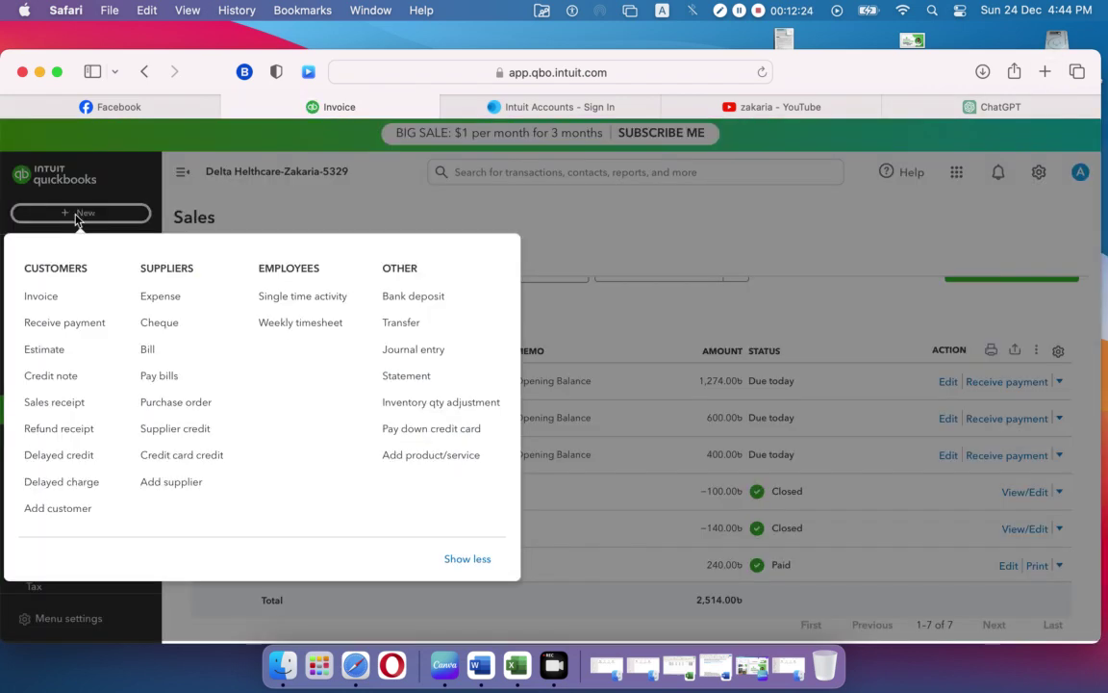
pyautogui.click(59, 374)
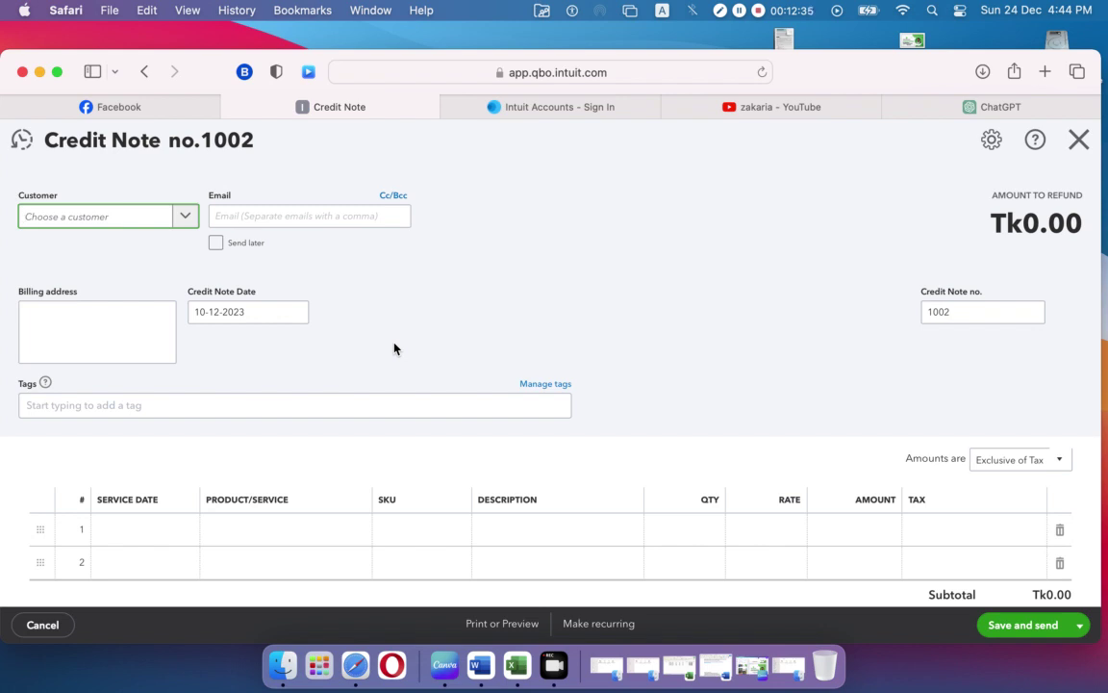
# Step: Assign the credit note to the invoice's customer and date it 11-12-2023
pyautogui.click(183, 217)
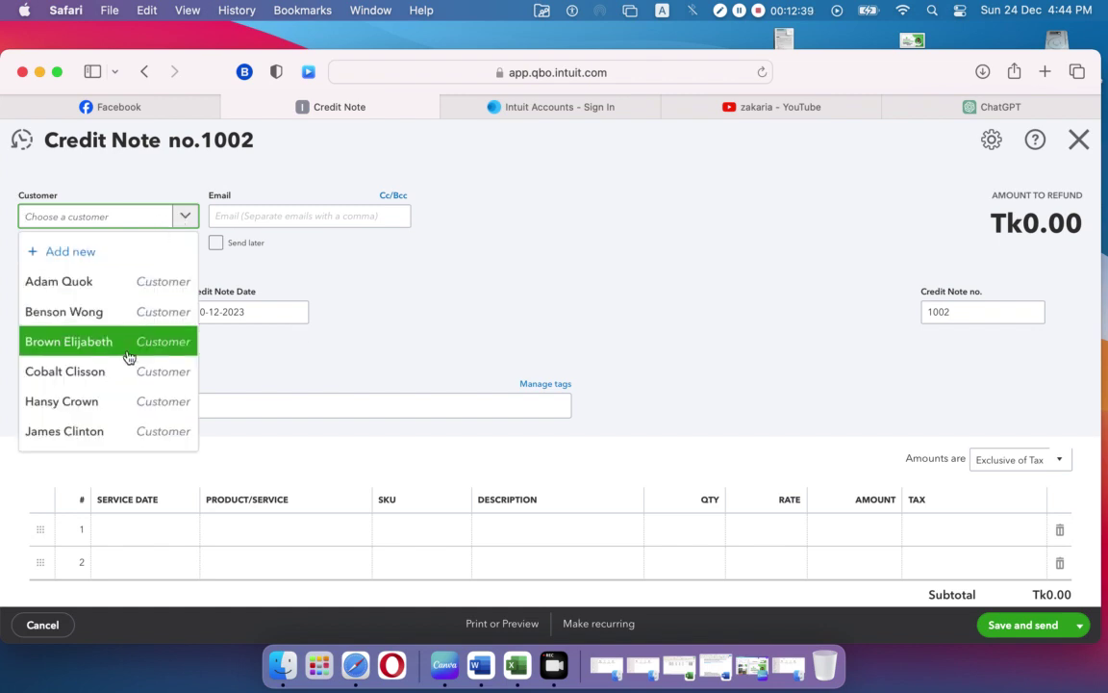
pyautogui.scroll(-3, 129, 356)
pyautogui.click(68, 373)
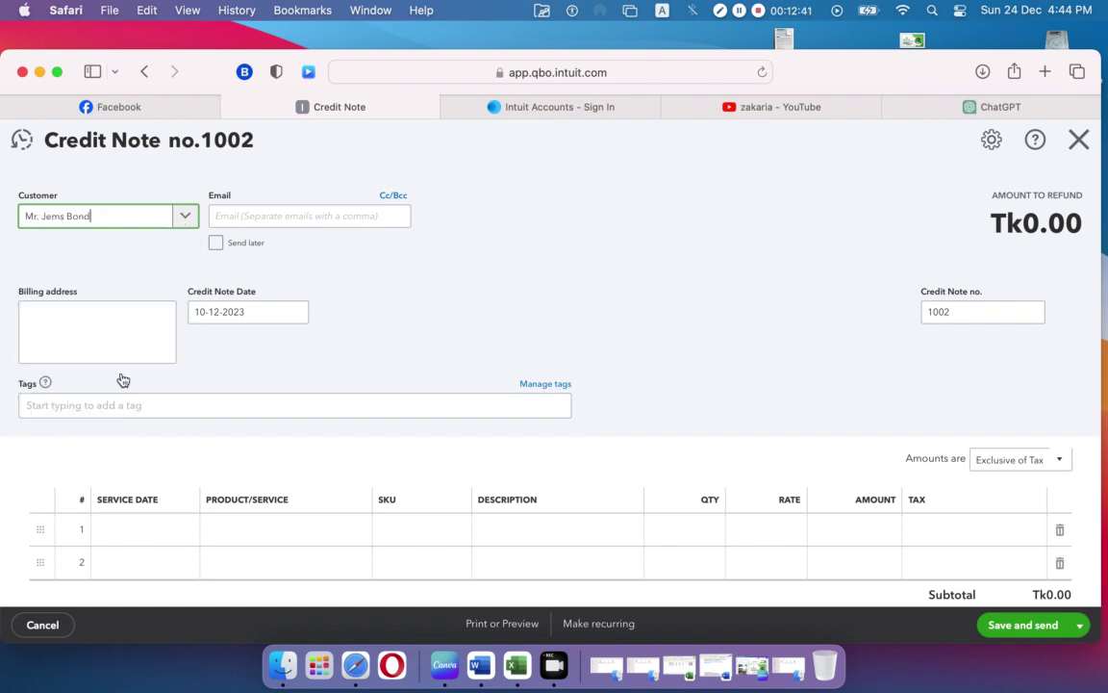
pyautogui.click(295, 313)
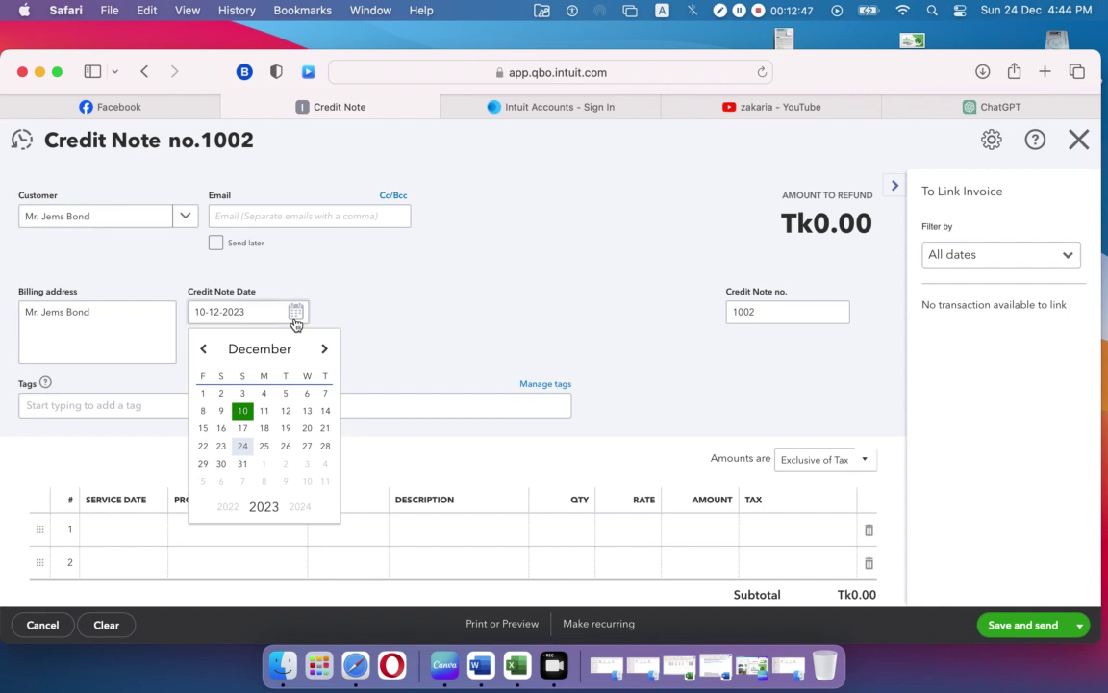
pyautogui.click(265, 411)
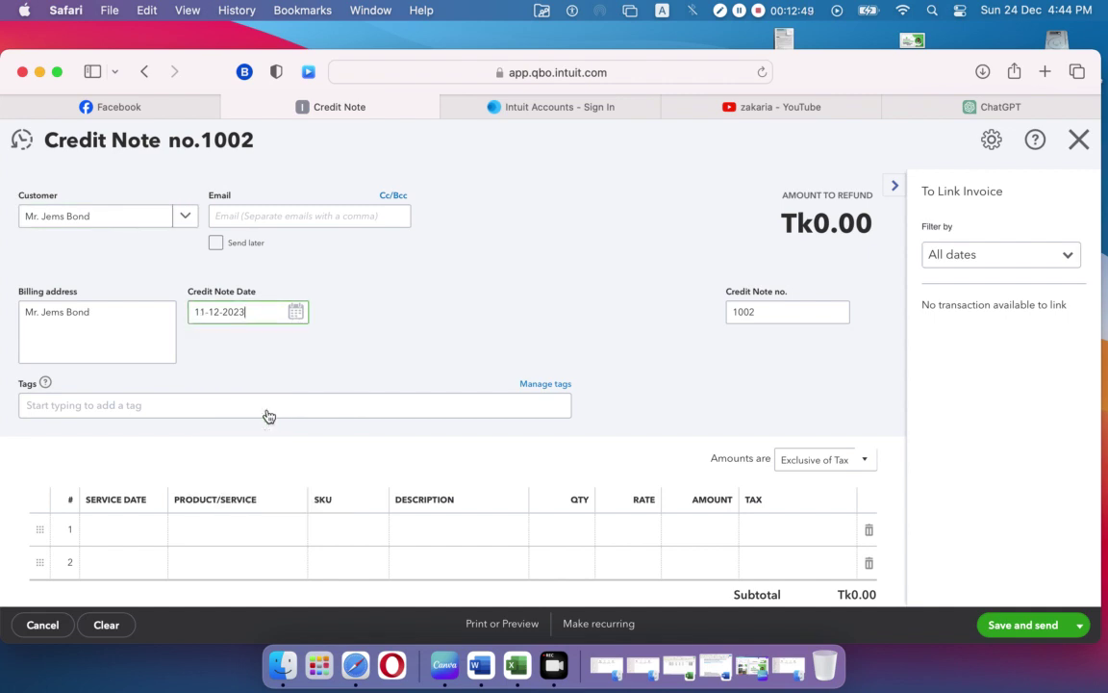
# Step: Add one Stock:Face Mask line at 40 with 5% Sales Tax, totalling Tk42.00
pyautogui.scroll(-2, 394, 330)
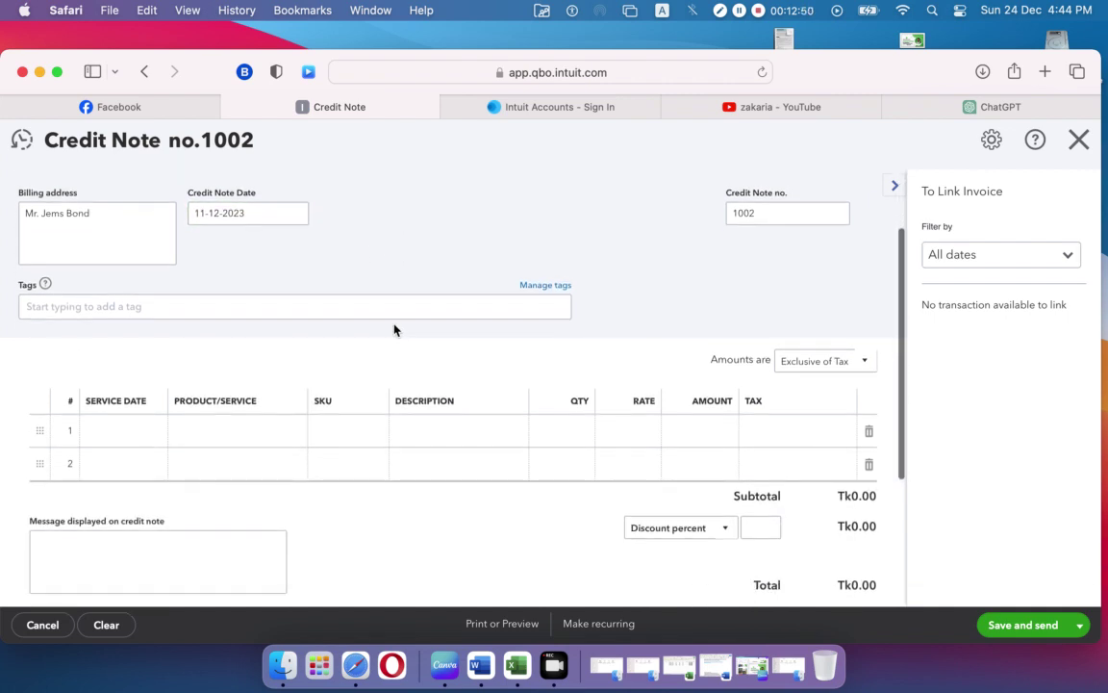
pyautogui.click(262, 444)
pyautogui.click(290, 432)
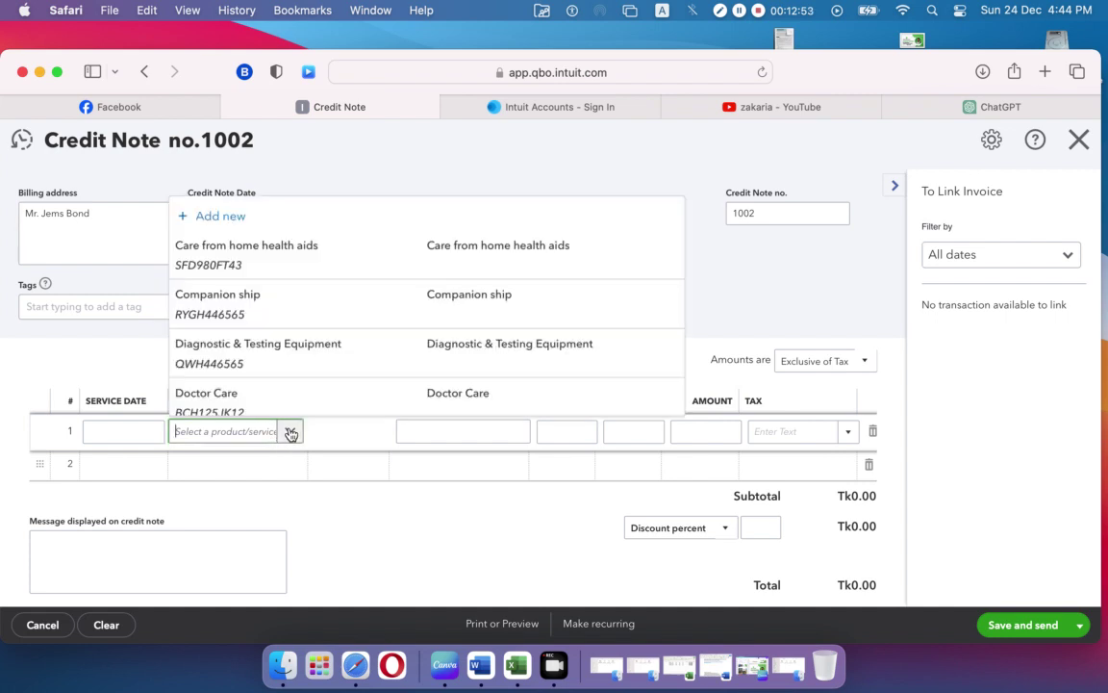
pyautogui.scroll(-4, 318, 342)
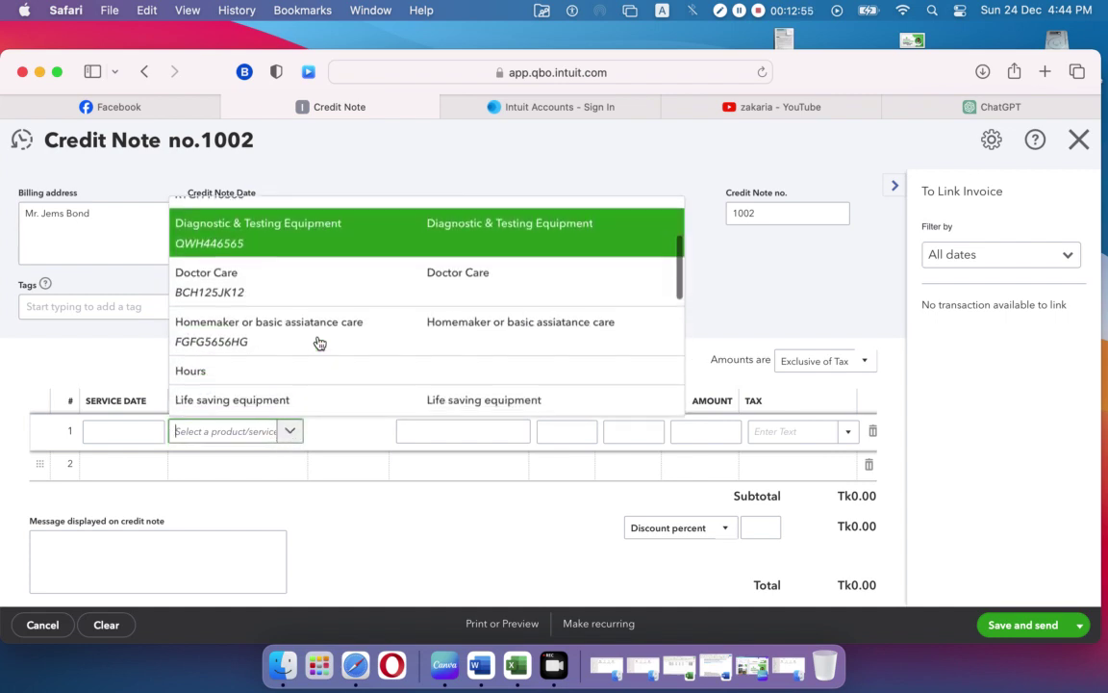
pyautogui.scroll(-6, 320, 343)
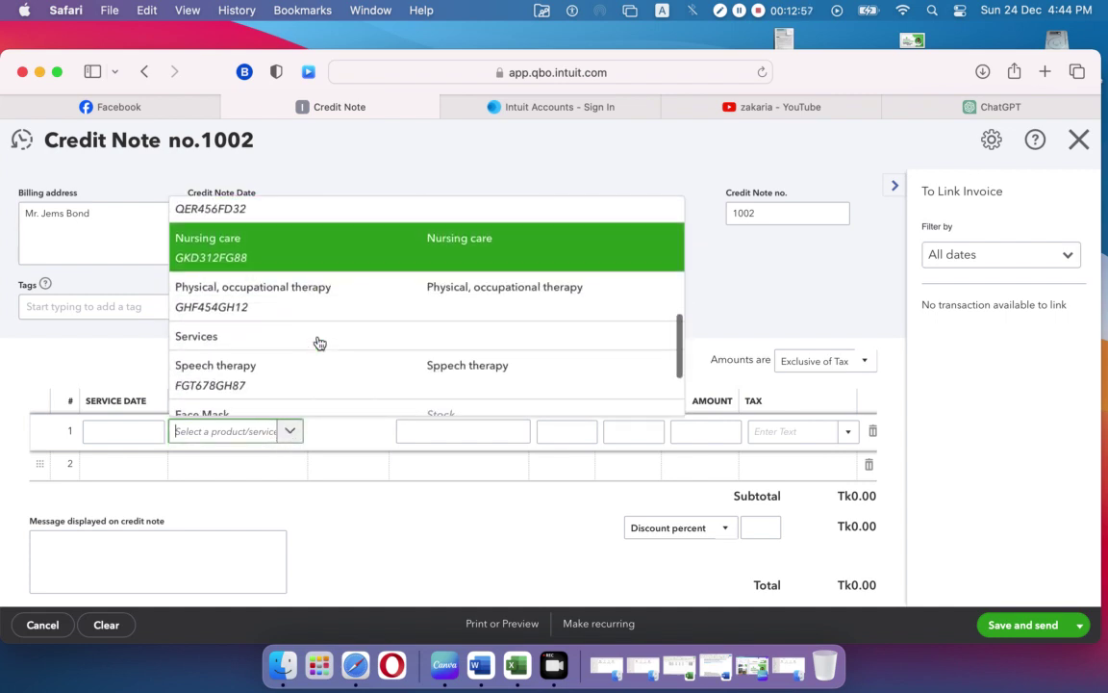
pyautogui.scroll(-3, 319, 344)
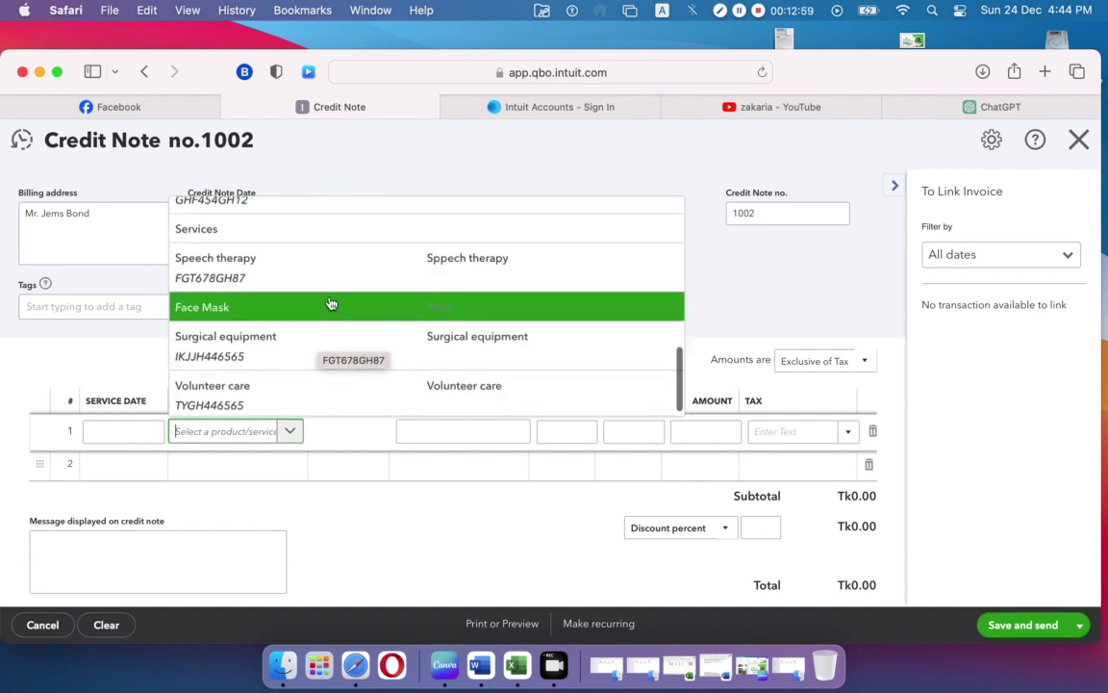
pyautogui.click(331, 302)
pyautogui.click(571, 252)
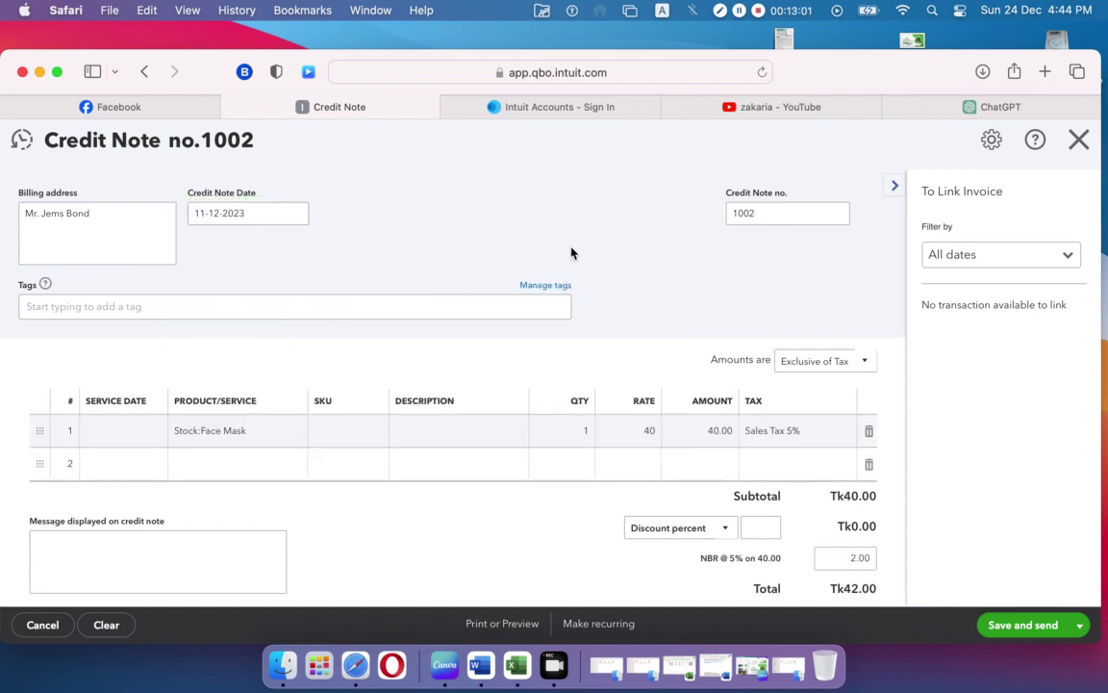
pyautogui.scroll(5, 455, 302)
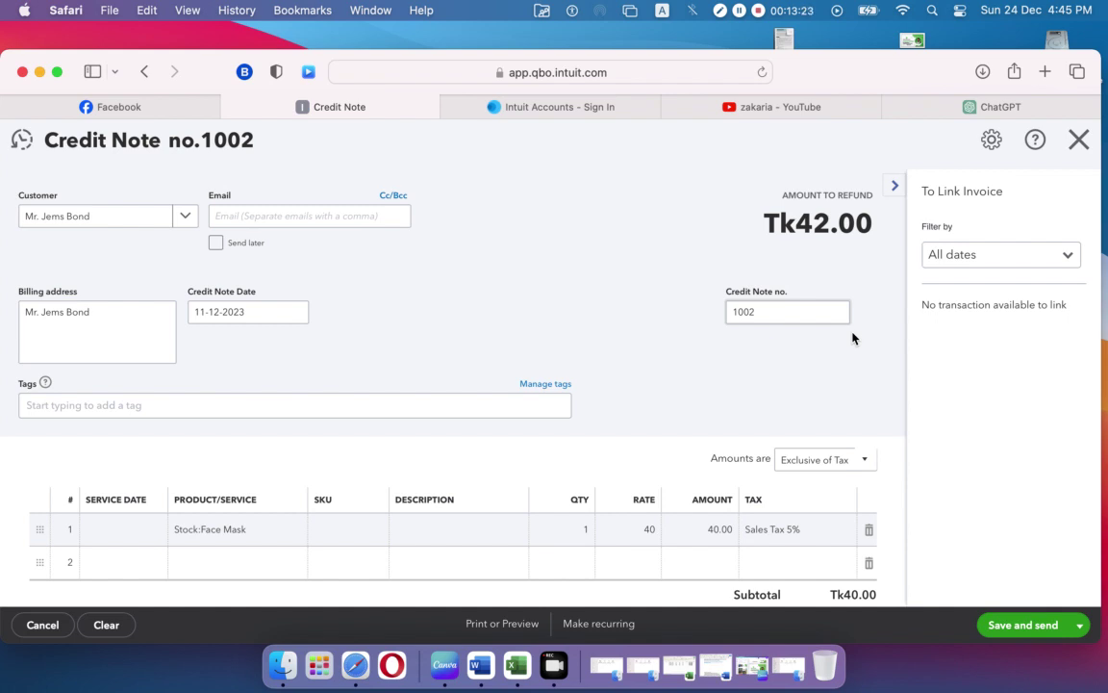
# Step: Stay on the unsaved credit note and set the Face Mask quantity to 2
pyautogui.click(1077, 140)
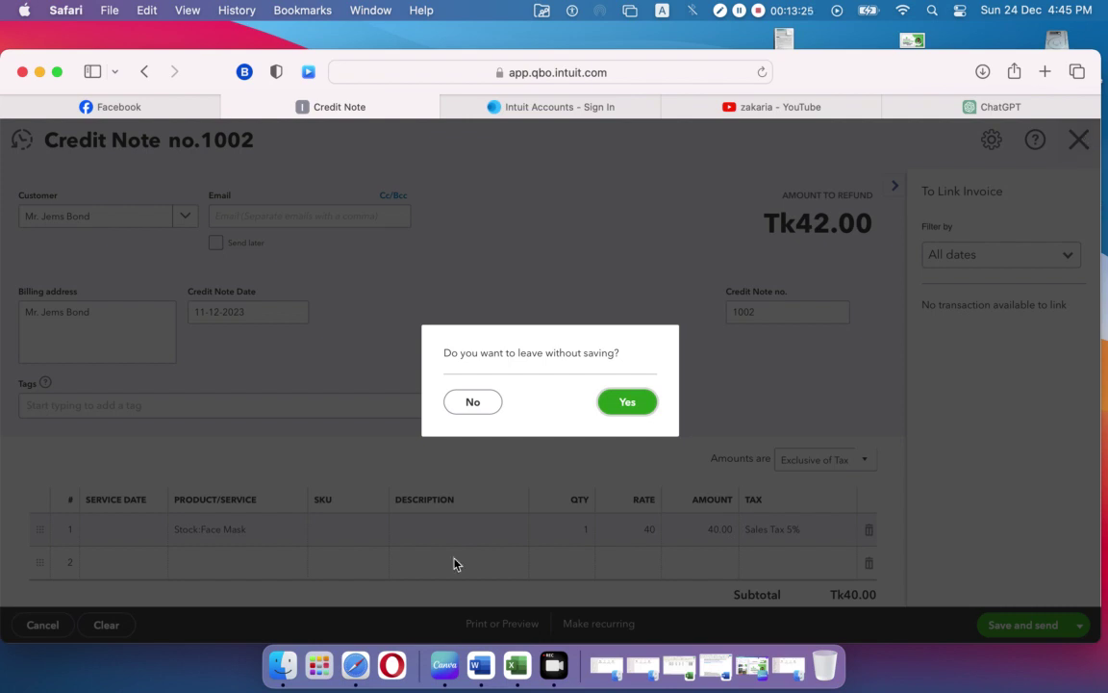
pyautogui.click(489, 403)
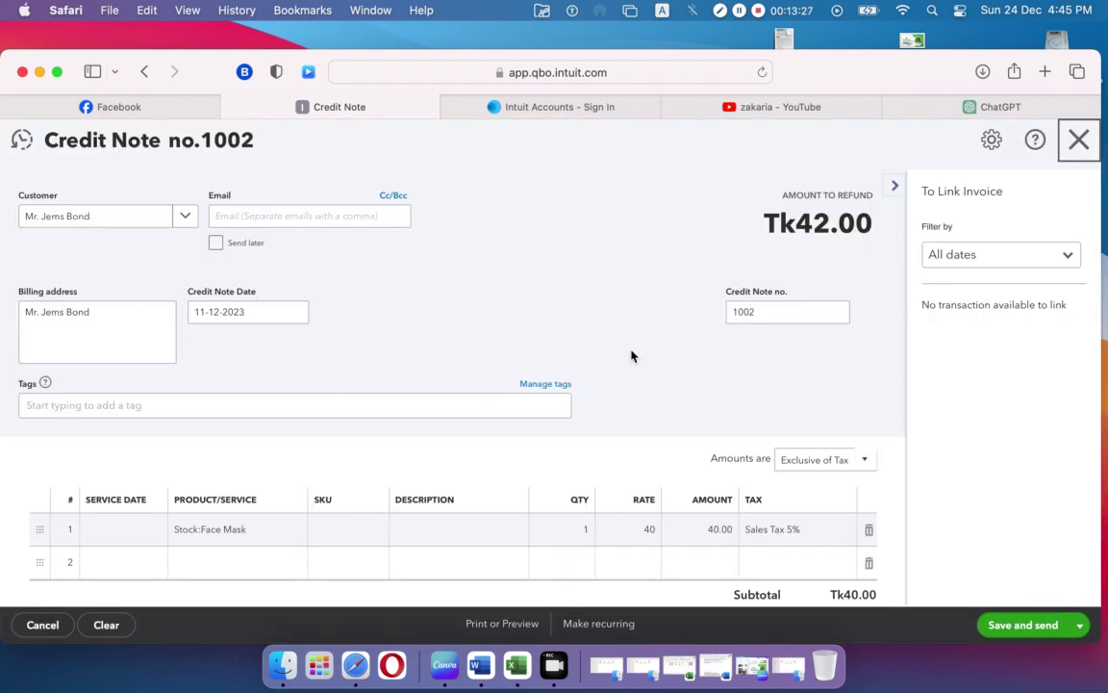
pyautogui.scroll(-5, 631, 356)
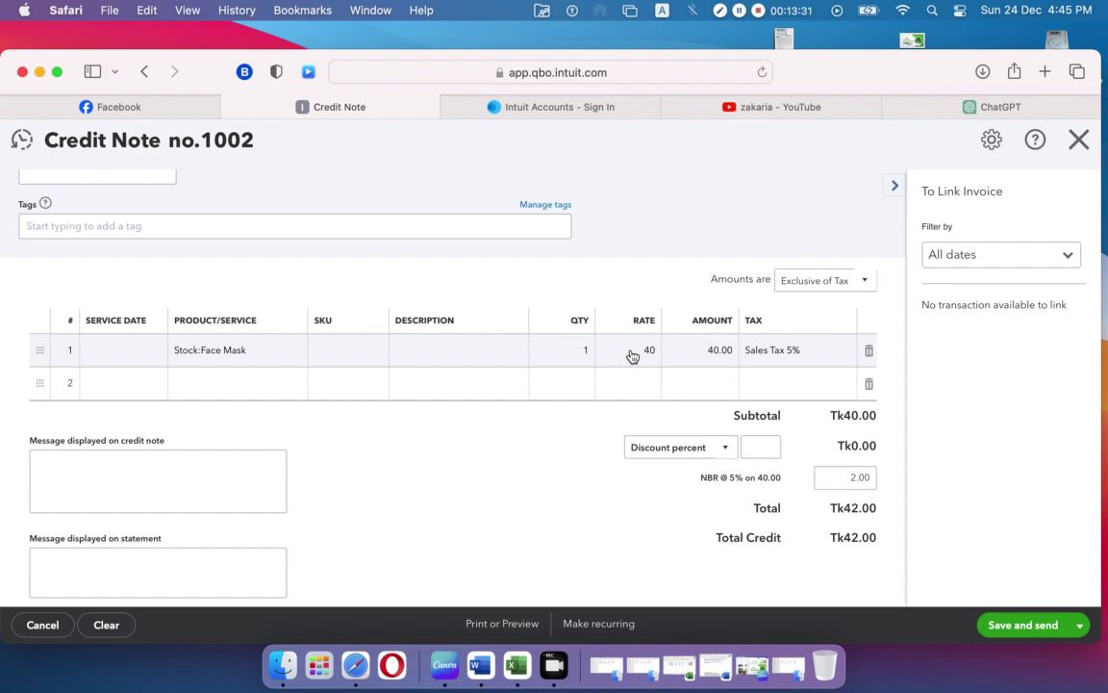
pyautogui.moveTo(577, 358)
pyautogui.click(588, 356)
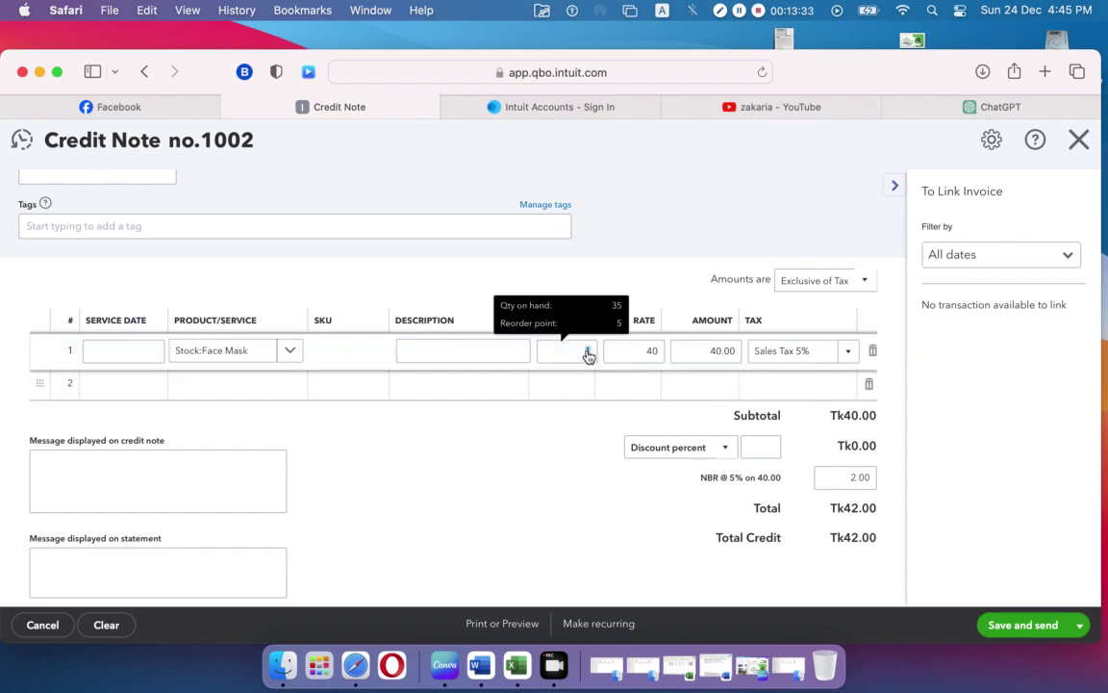
pyautogui.write('2')
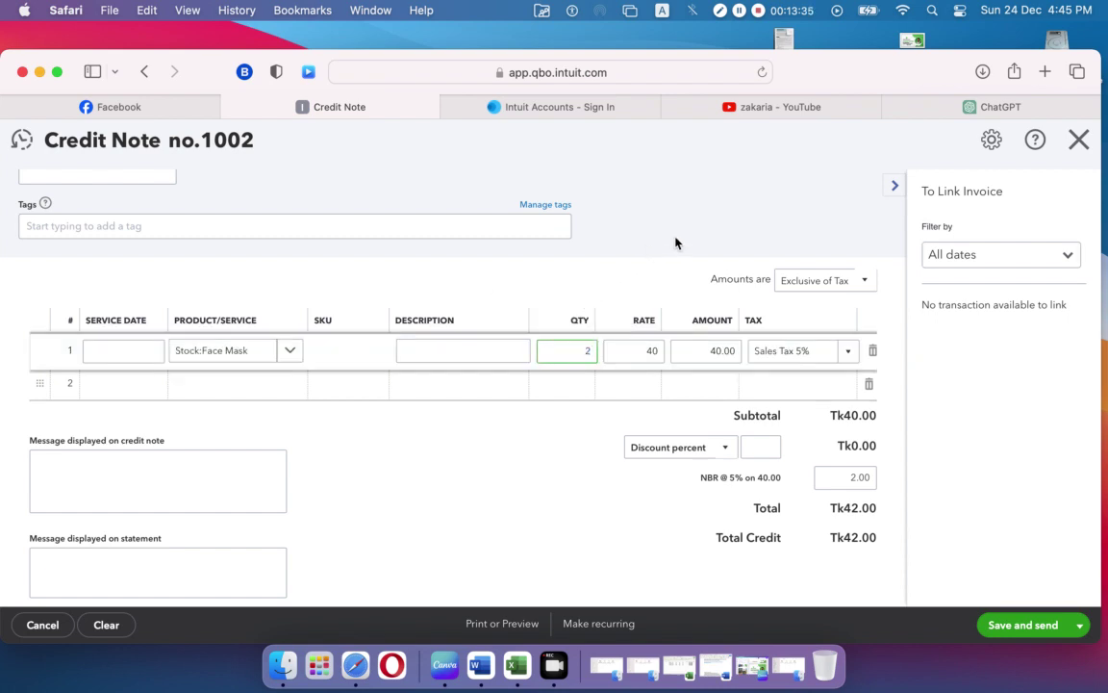
pyautogui.click(607, 213)
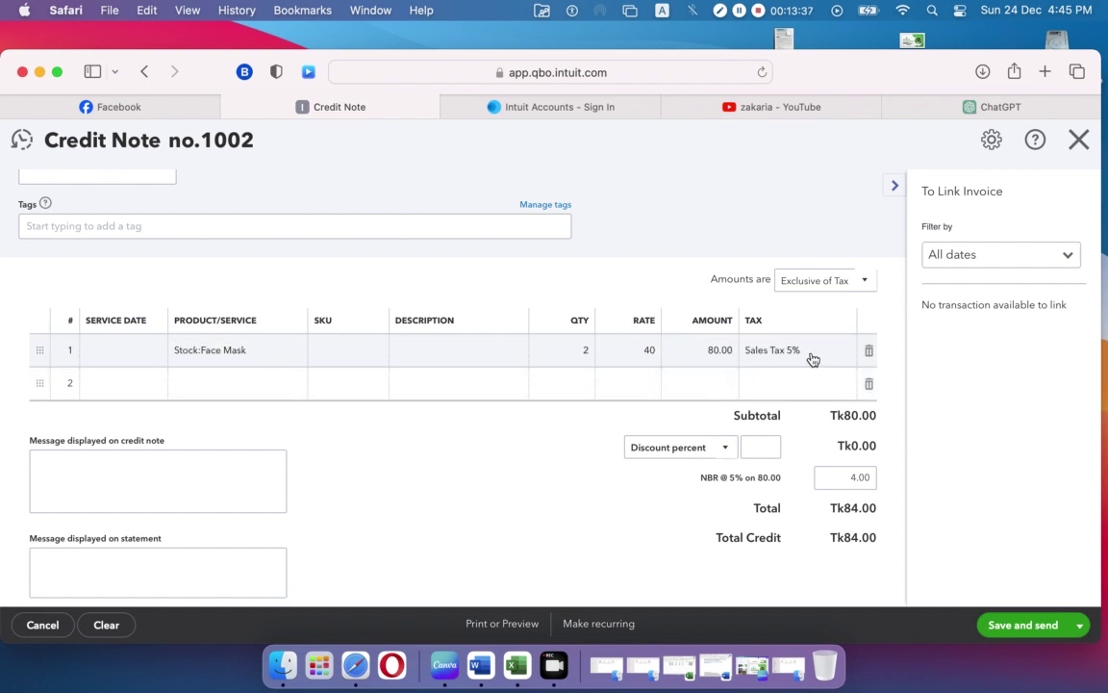
# Step: Apply Sales Tax 20% to the Face Mask line, bringing the credit to Tk96.00
pyautogui.click(851, 352)
pyautogui.click(853, 352)
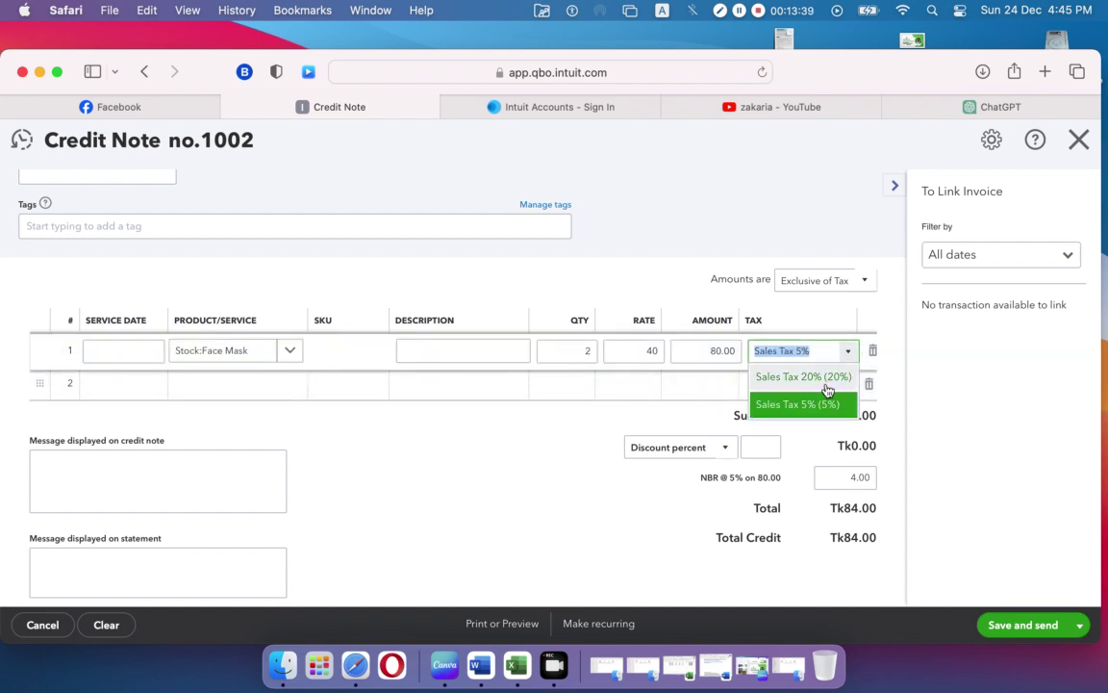
pyautogui.click(825, 384)
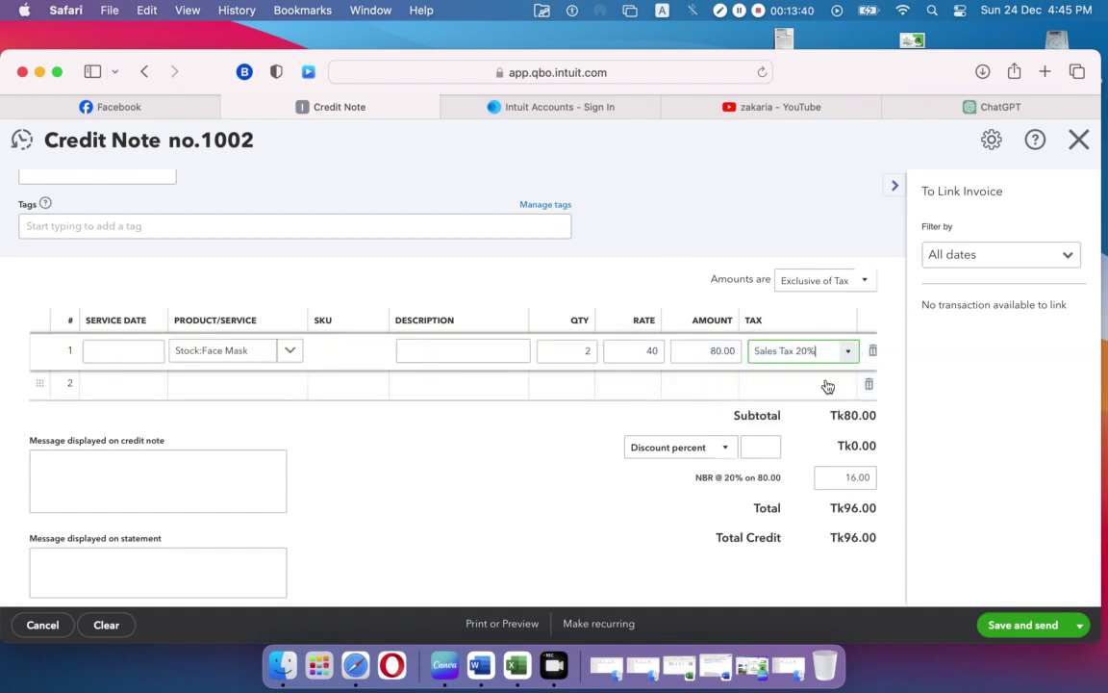
pyautogui.click(549, 534)
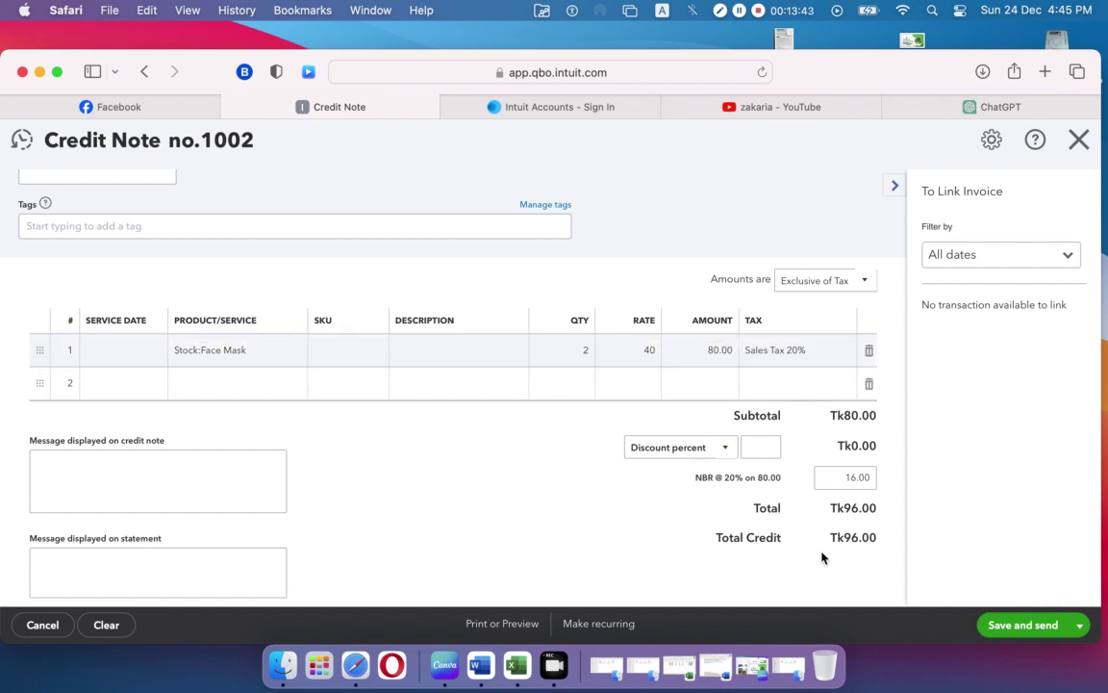
# Step: Save and close credit note 1002, then view its summary from the Sales list
pyautogui.click(1079, 626)
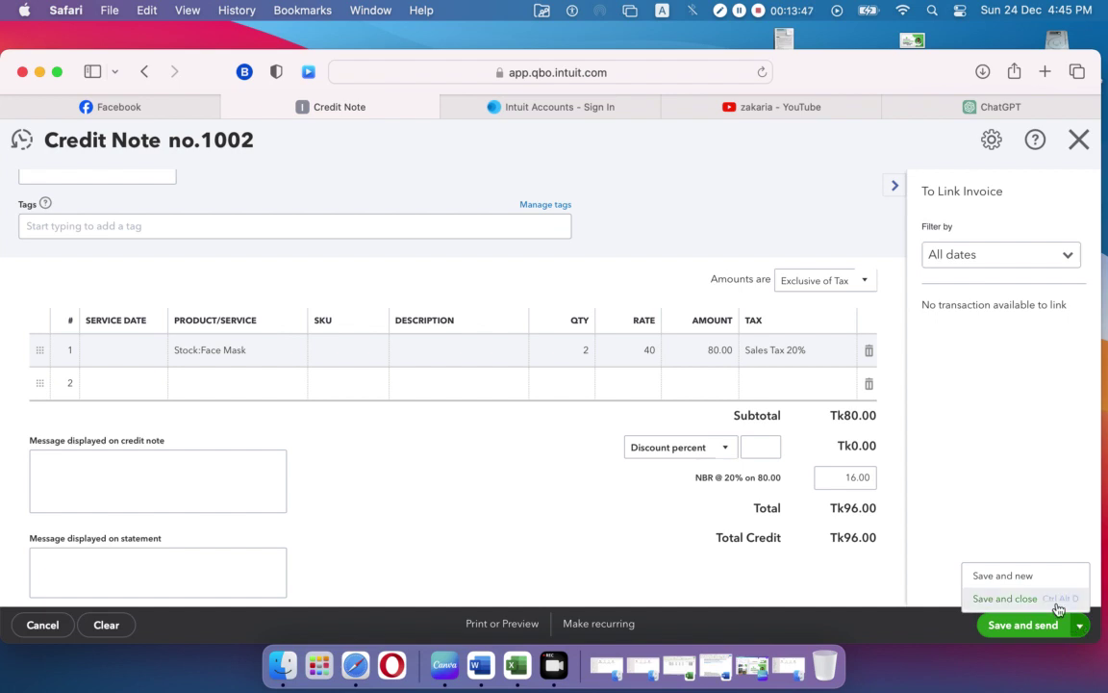
pyautogui.click(1059, 599)
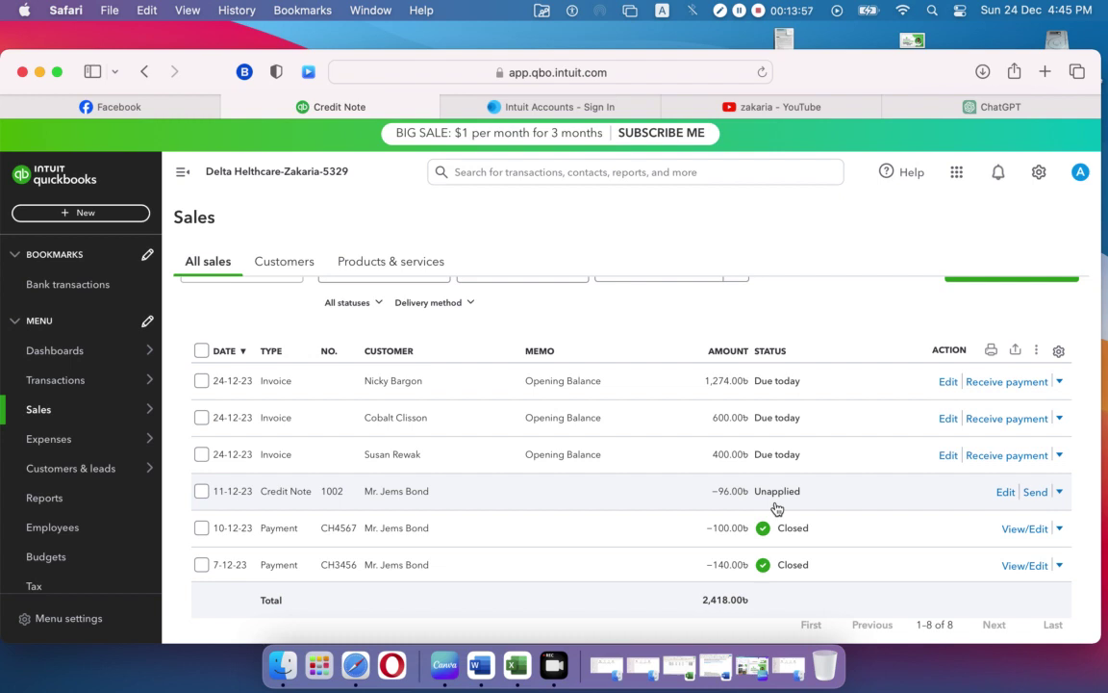
pyautogui.click(1060, 492)
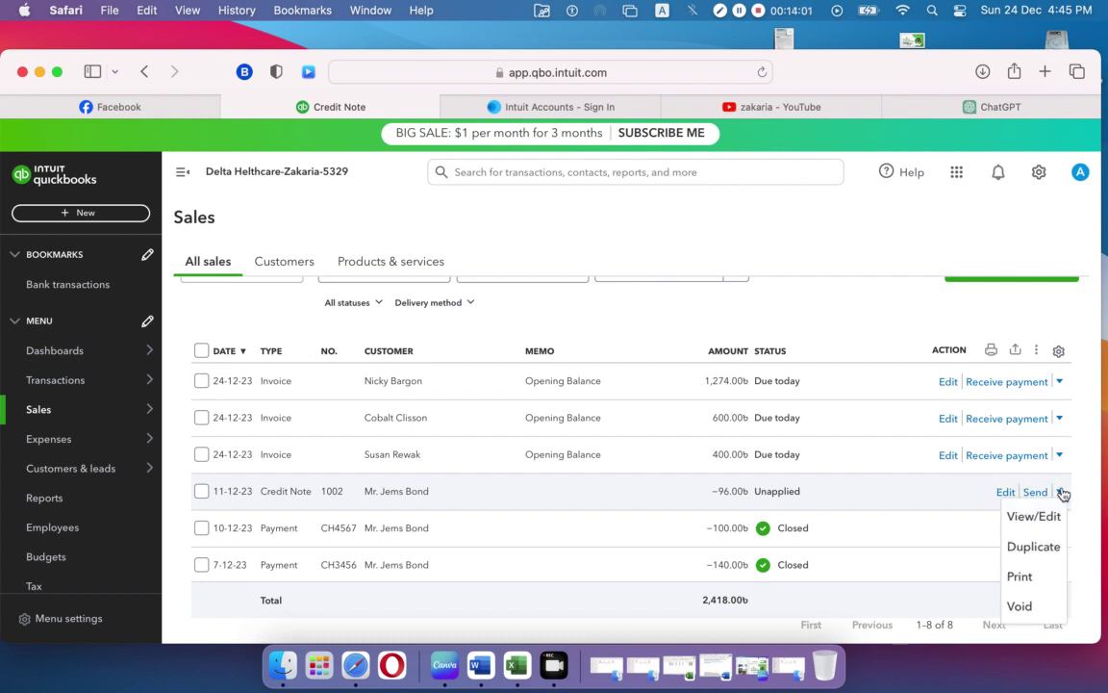
pyautogui.click(780, 494)
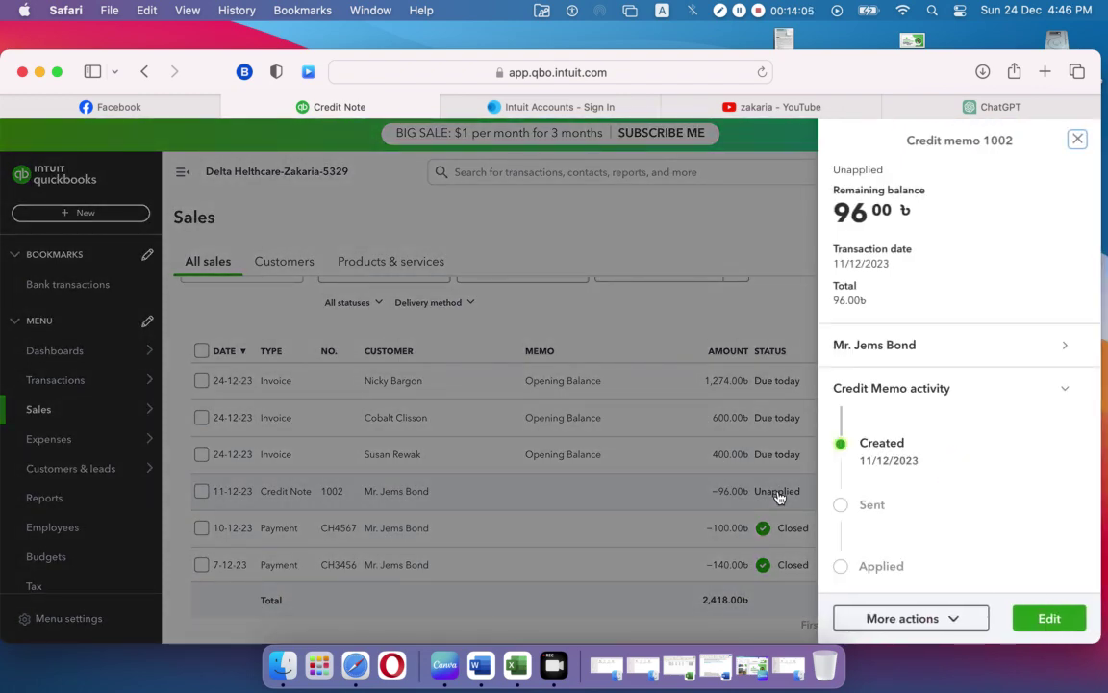
# Step: Reopen credit note 1002 for editing, showing refund Tk96.00
pyautogui.scroll(-3, 933, 495)
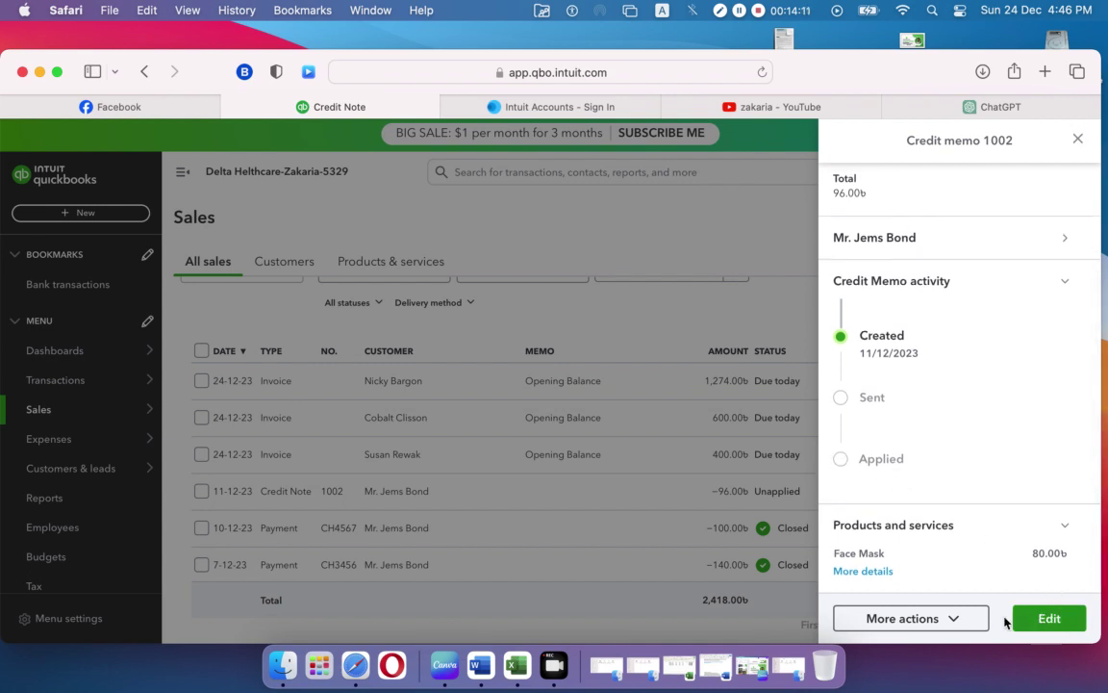
pyautogui.click(961, 619)
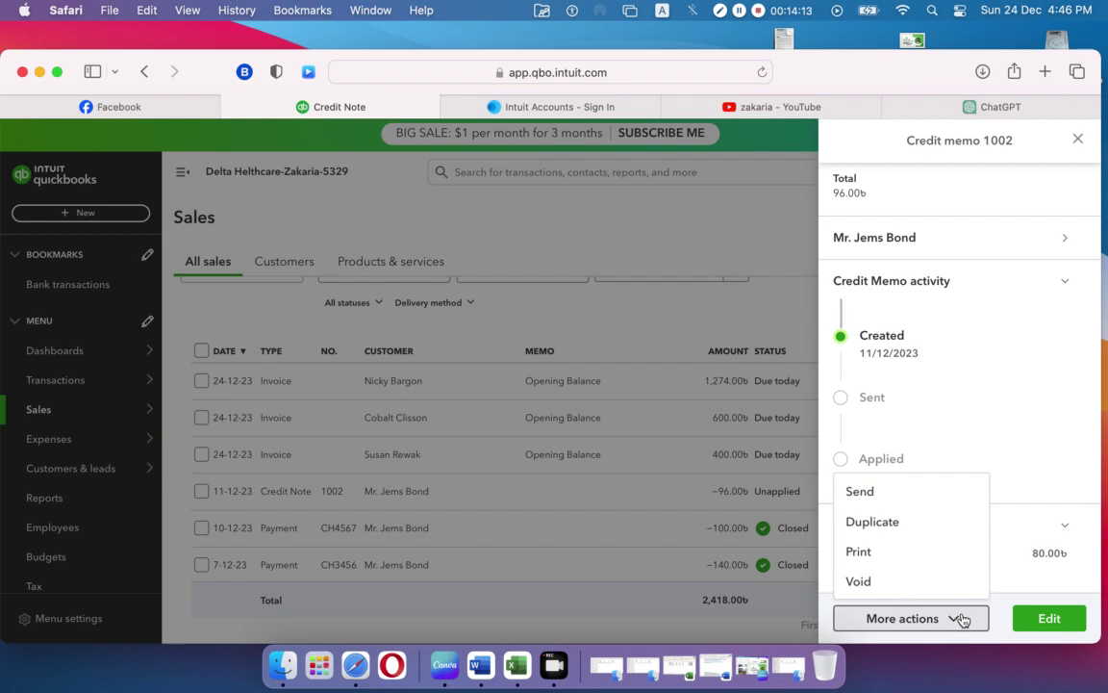
pyautogui.click(1032, 624)
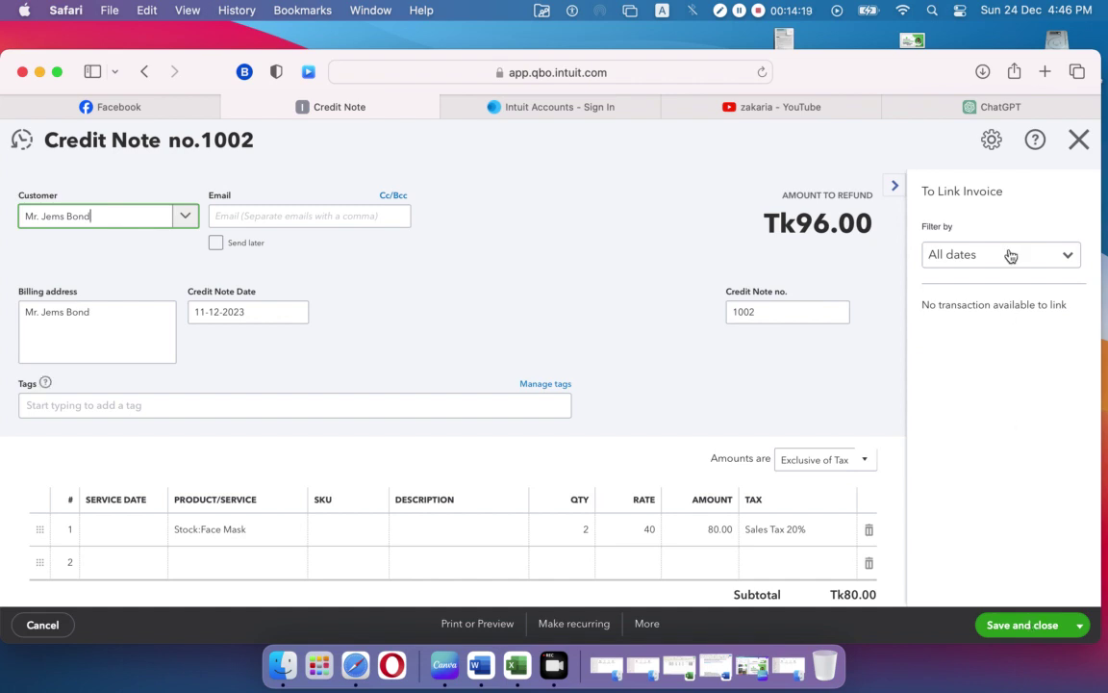
# Step: Check linkable invoices for credit note 1002 under All dates, then close the credit note
pyautogui.click(1068, 256)
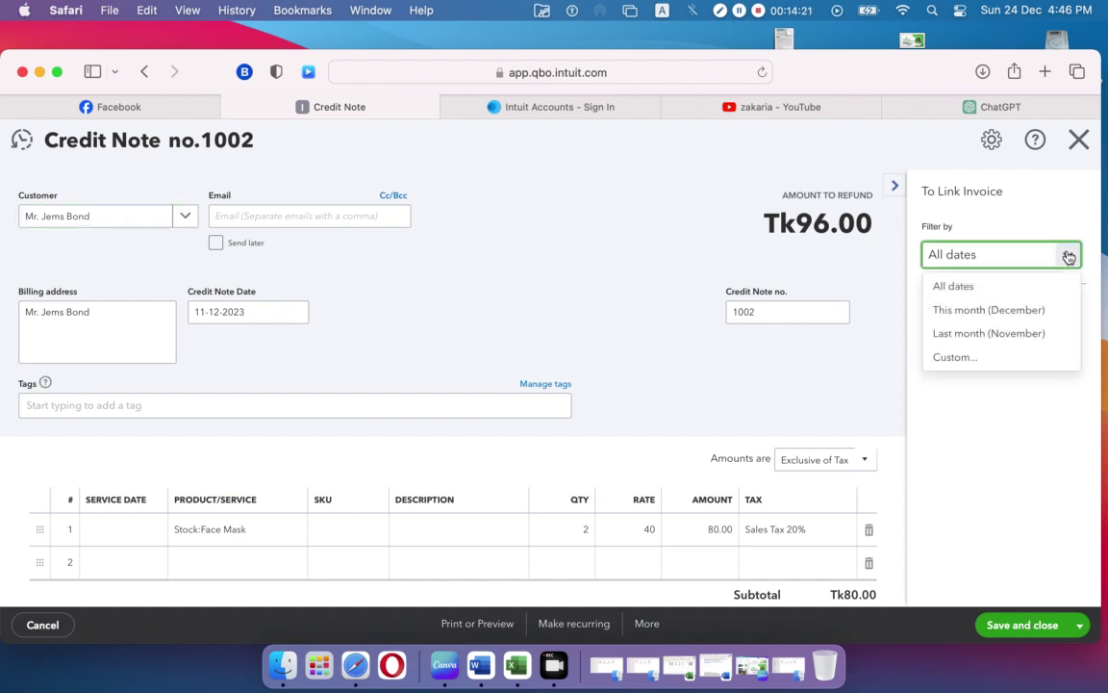
pyautogui.click(1030, 289)
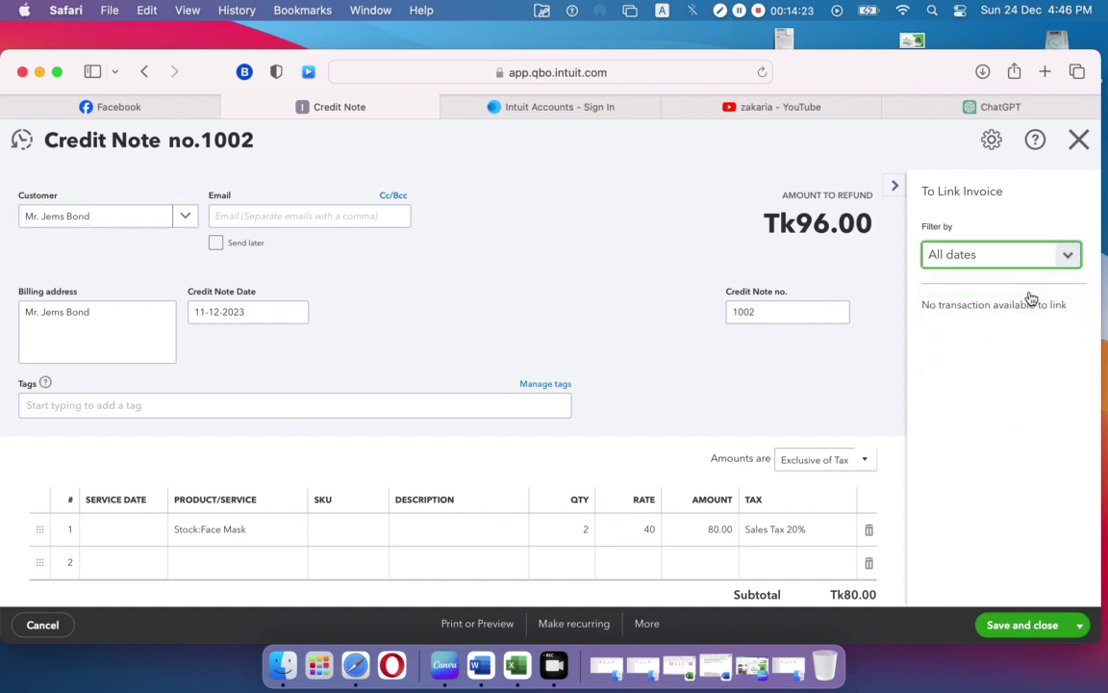
pyautogui.click(990, 455)
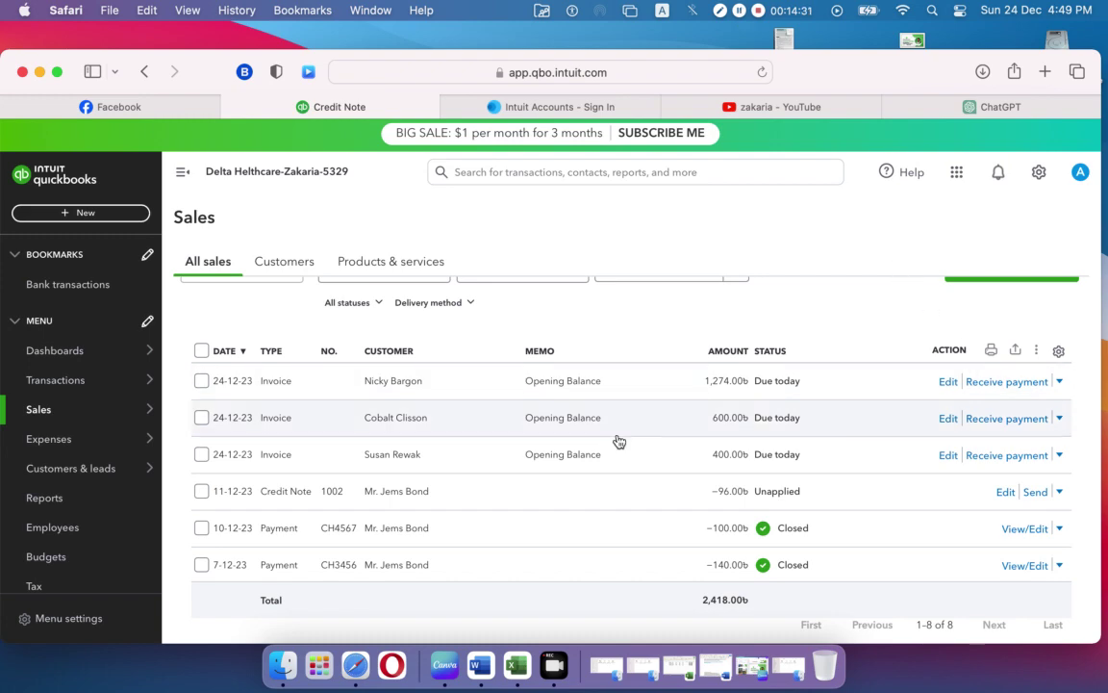
# Step: Email credit note 1002 to the customer's e-mail address, correcting the missing @ before sending
pyautogui.click(1038, 493)
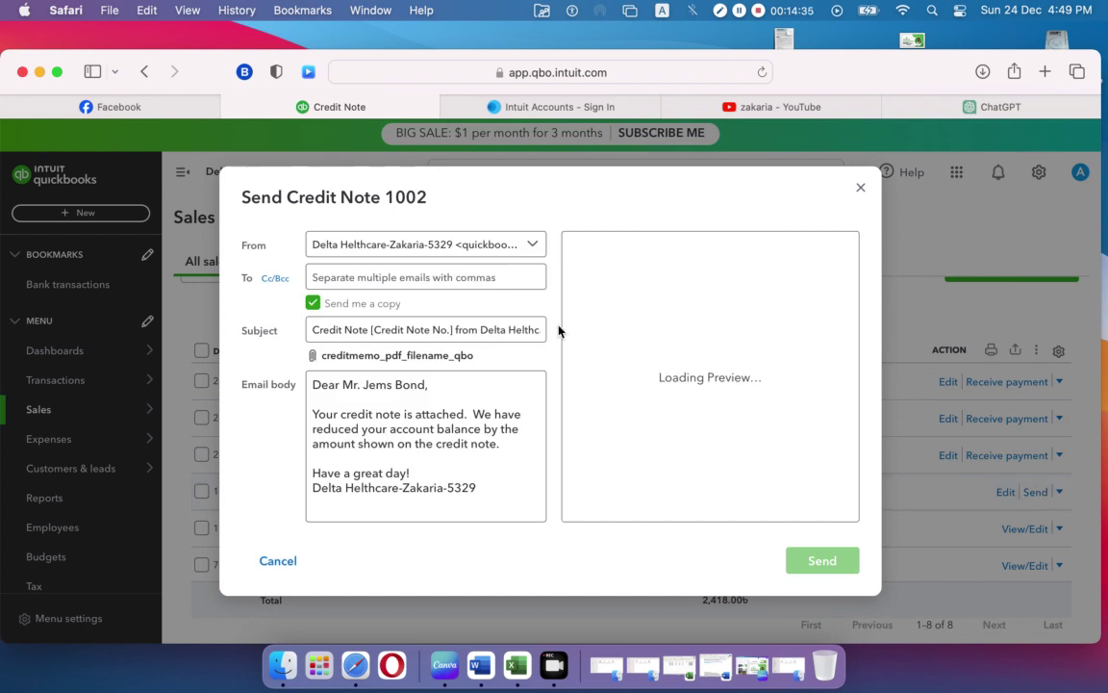
pyautogui.click(402, 278)
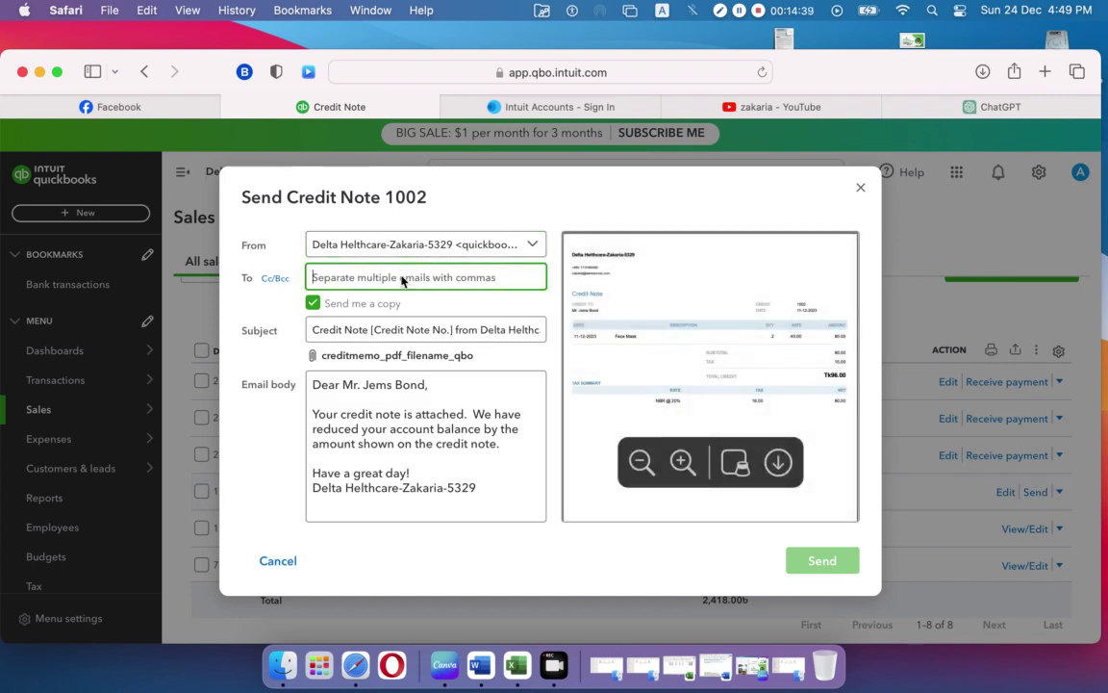
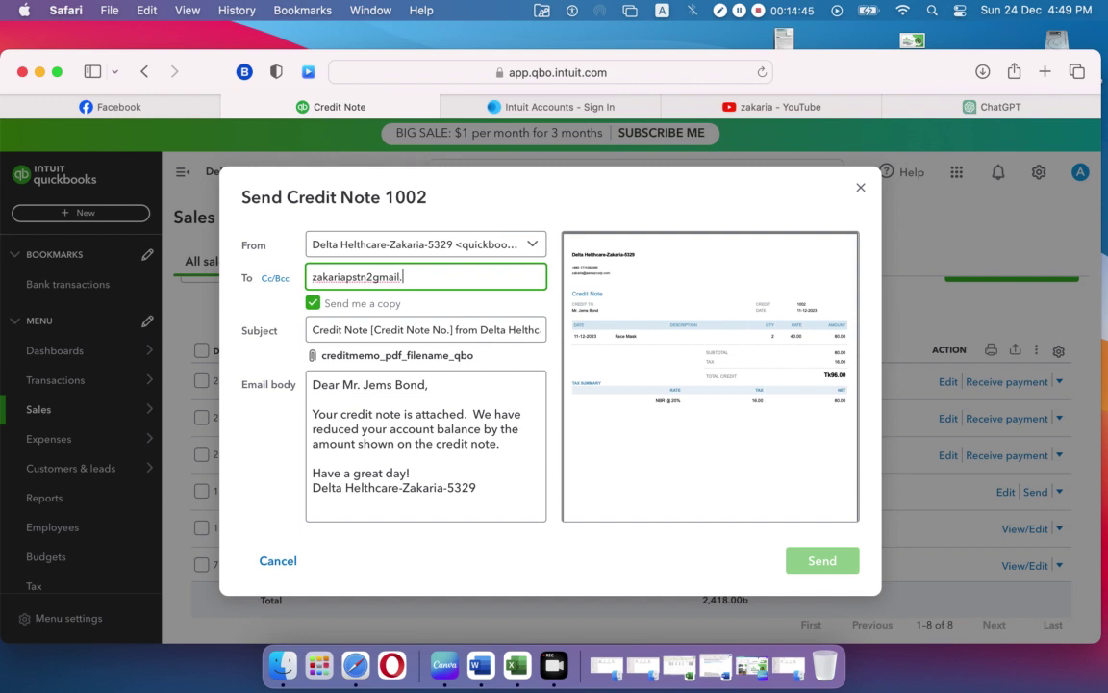
pyautogui.click(374, 277)
pyautogui.press('BackSpace')
pyautogui.write('@')
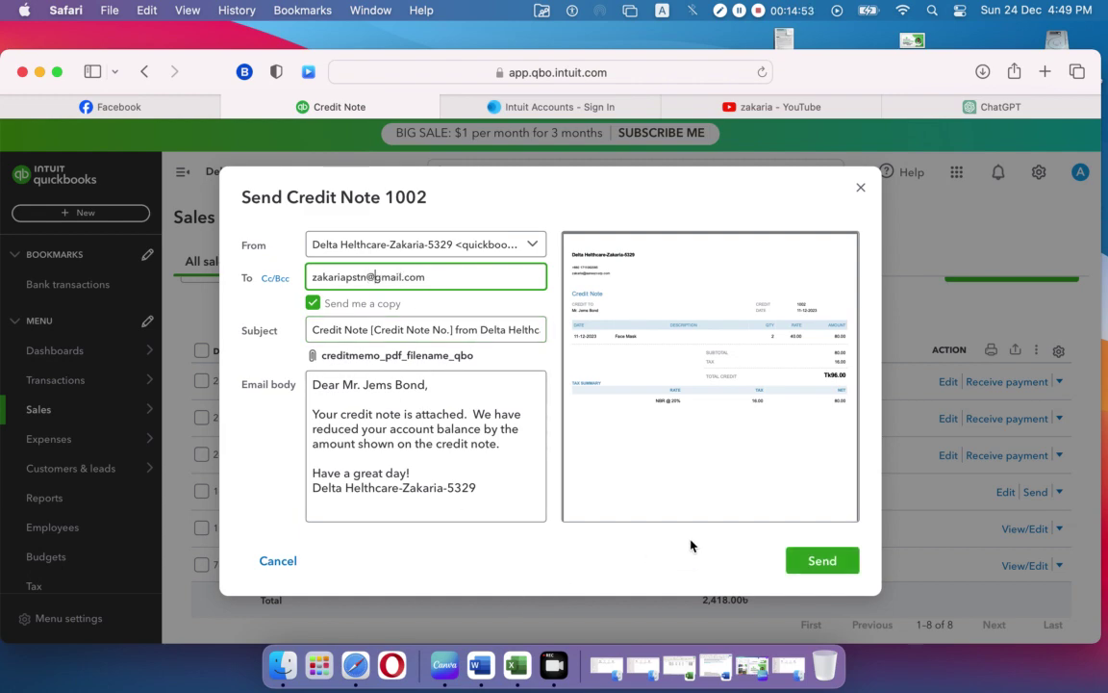
pyautogui.click(820, 560)
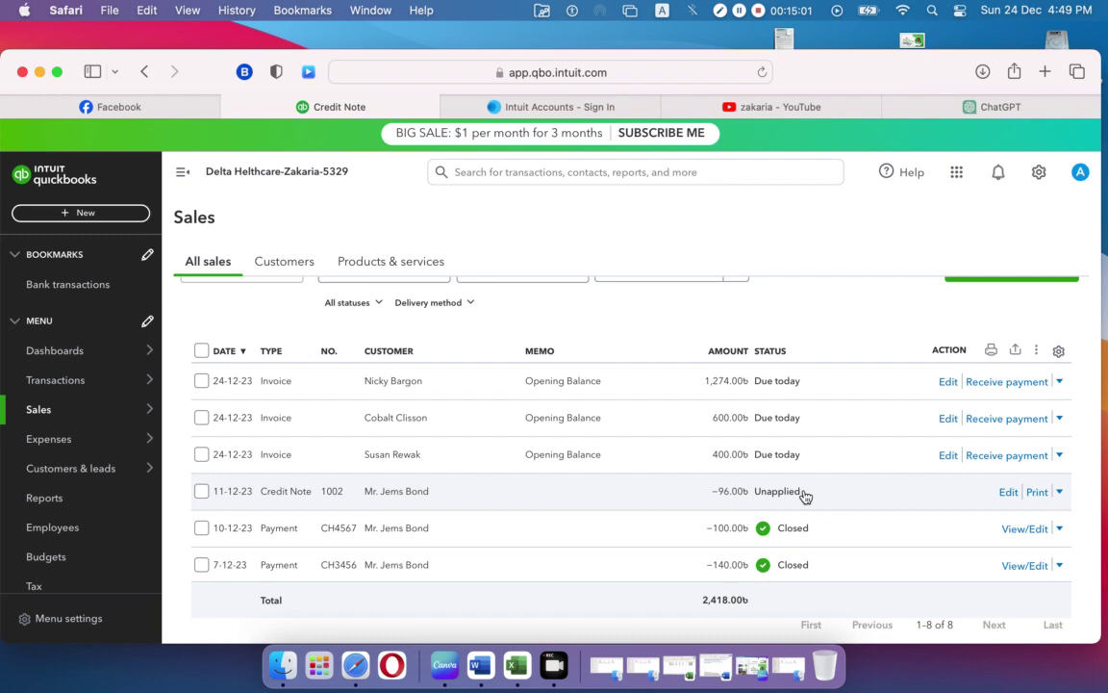
pyautogui.click(805, 496)
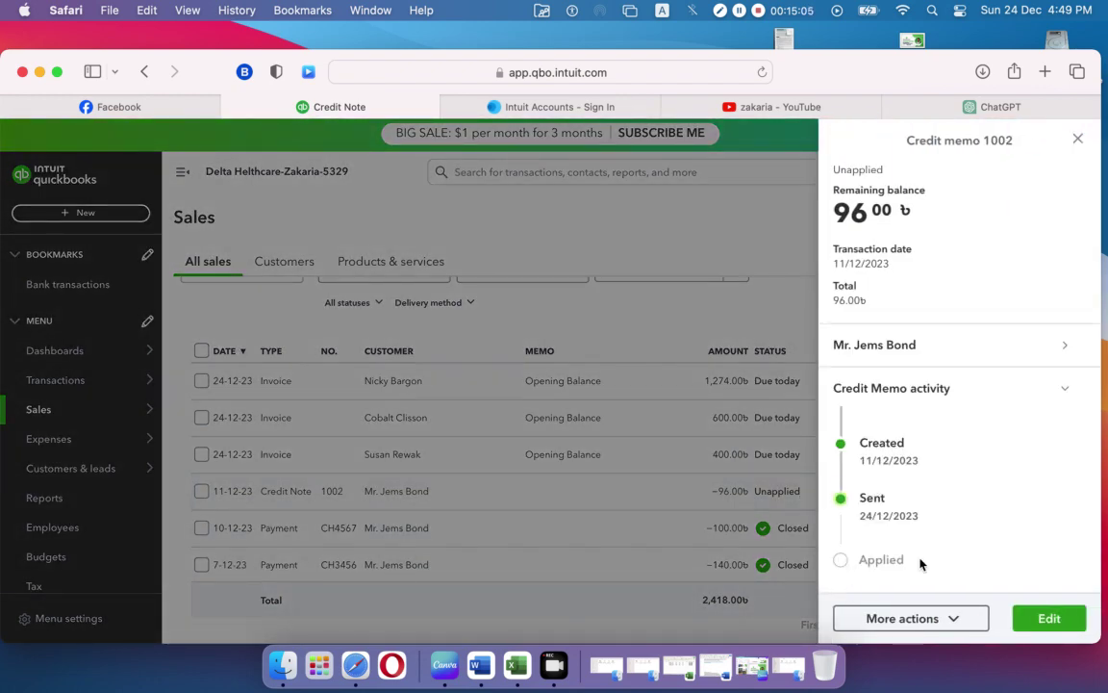
pyautogui.click(603, 514)
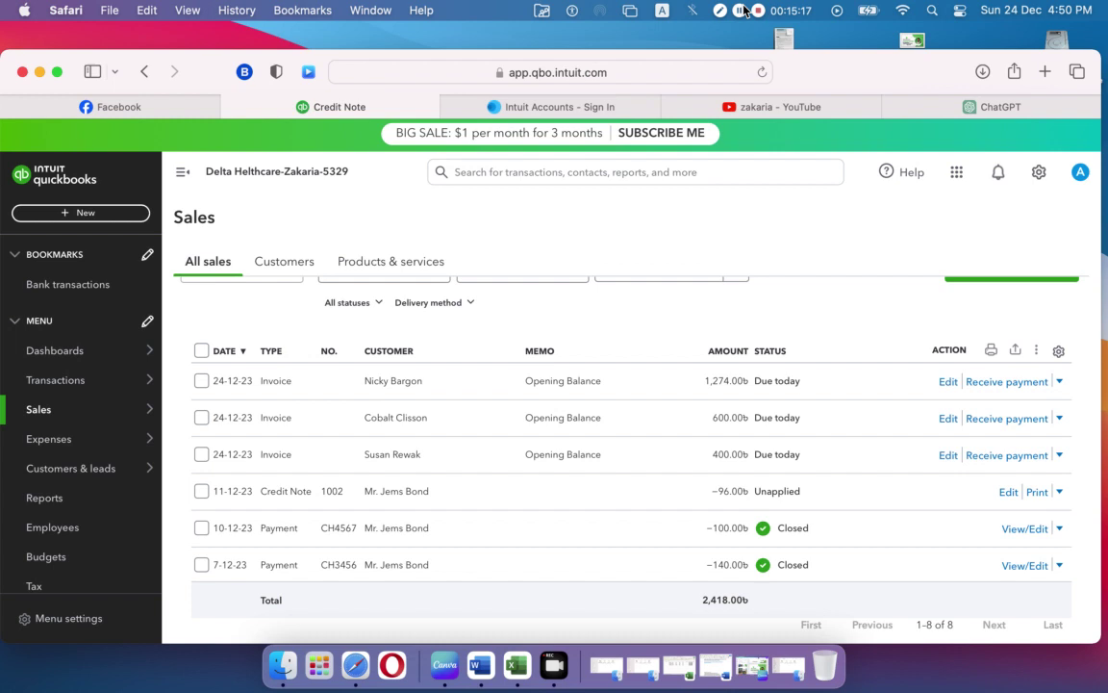
pyautogui.click(739, 10)
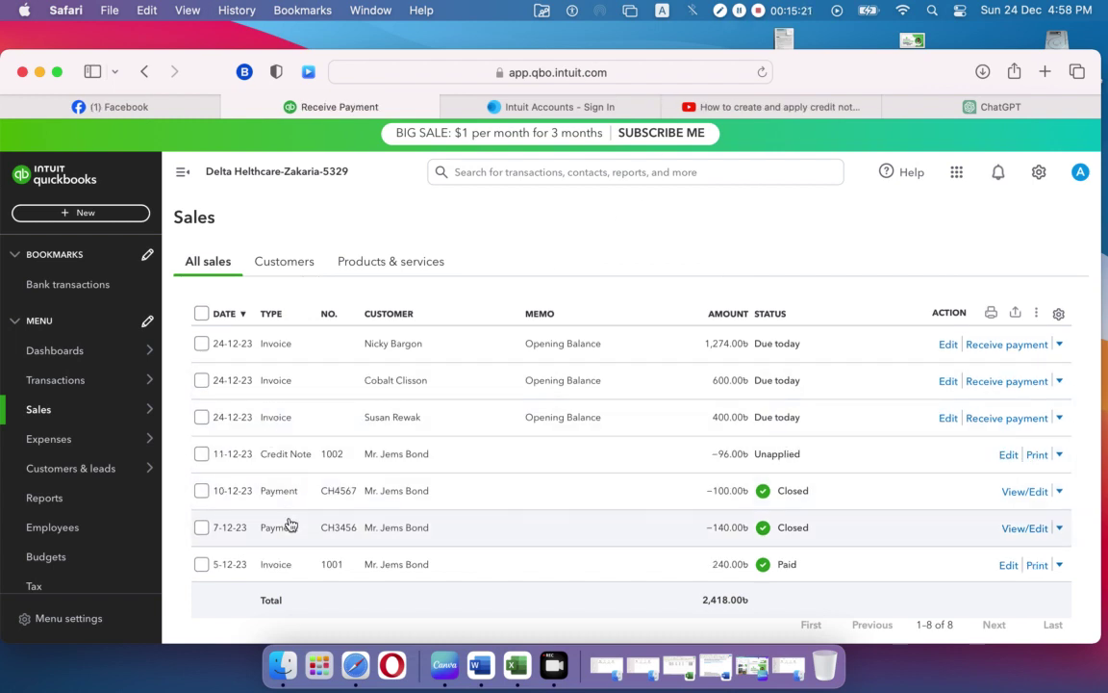
# Step: Open payment CH3456 in edit mode and scroll to its credits section
pyautogui.click(716, 536)
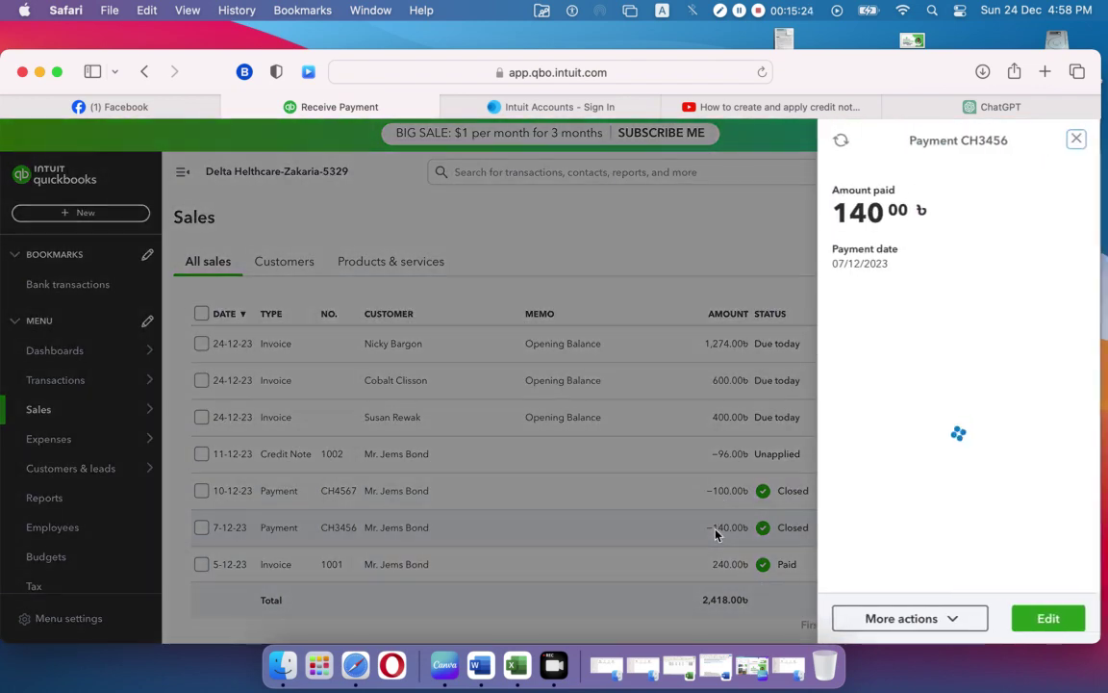
pyautogui.click(1049, 619)
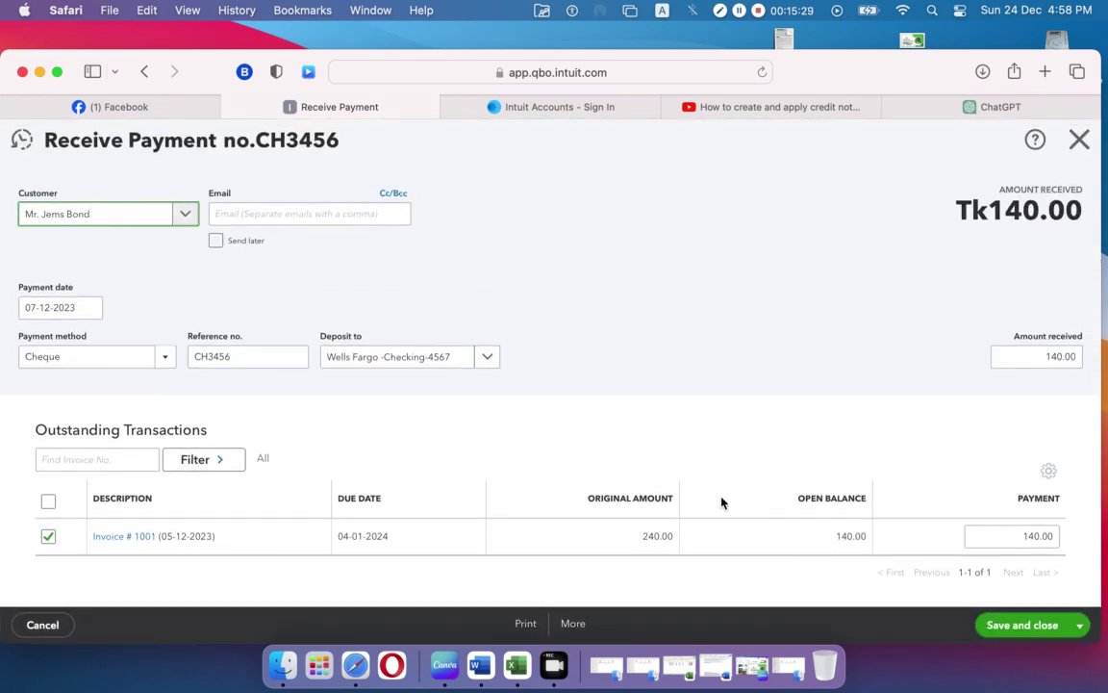
pyautogui.scroll(-3, 722, 502)
pyautogui.scroll(-4, 181, 452)
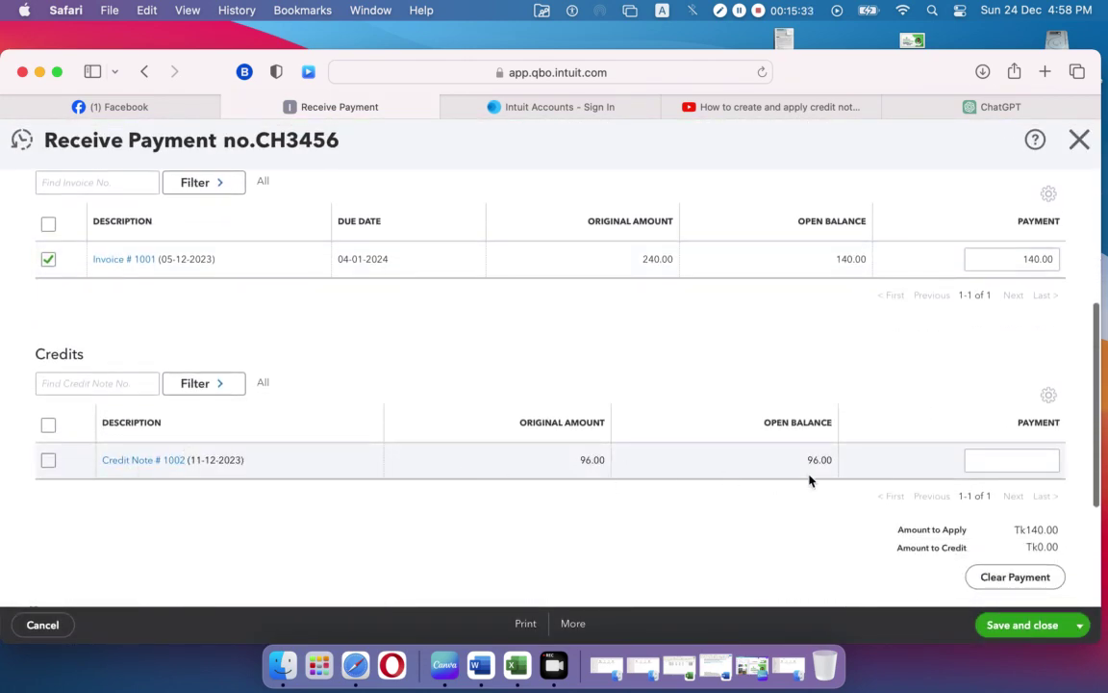
# Step: Apply 96 from credit note 1002 to the payment, then save and confirm the change
pyautogui.click(1041, 462)
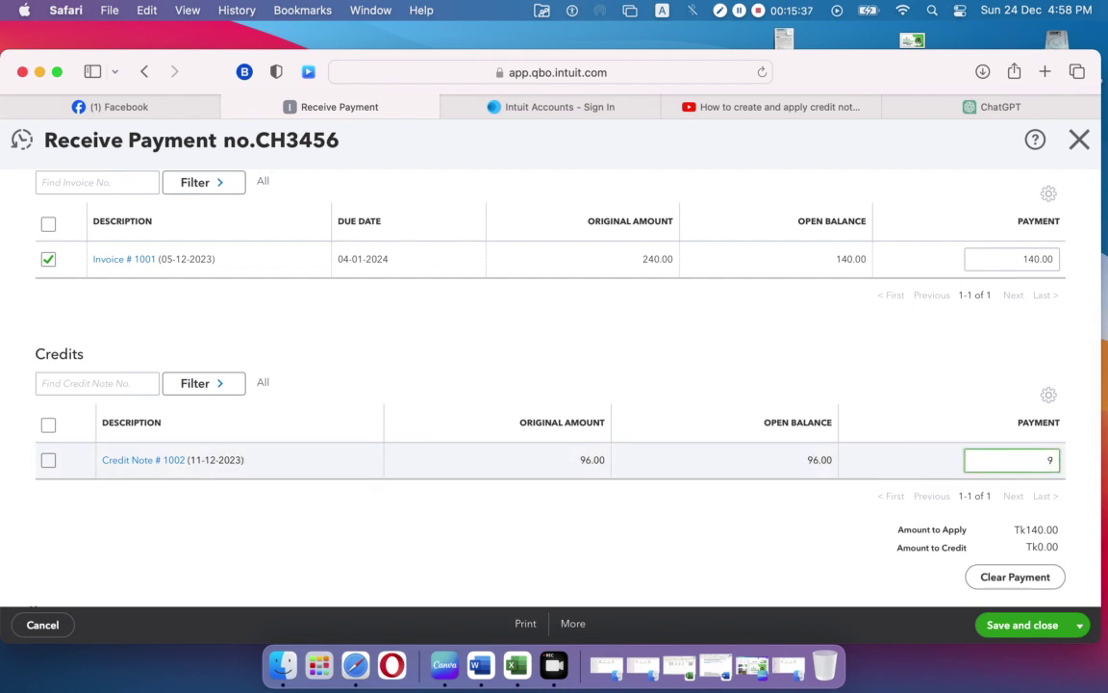
pyautogui.write('96')
pyautogui.click(848, 525)
pyautogui.scroll(-2, 862, 532)
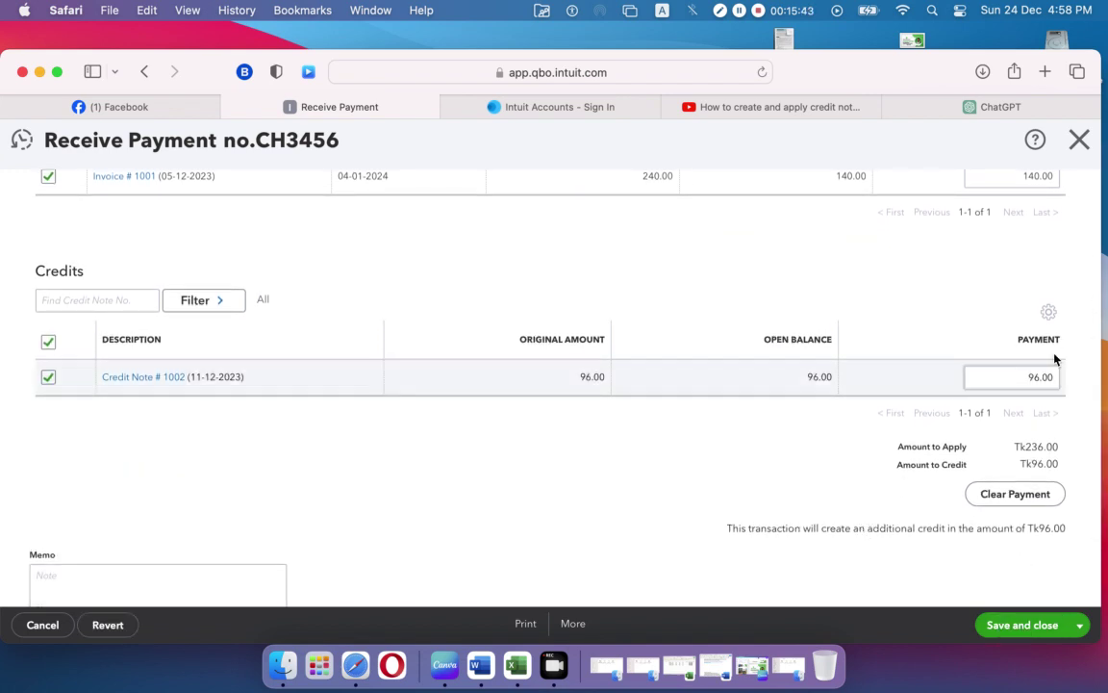
pyautogui.scroll(3, 802, 473)
pyautogui.scroll(-2, 797, 475)
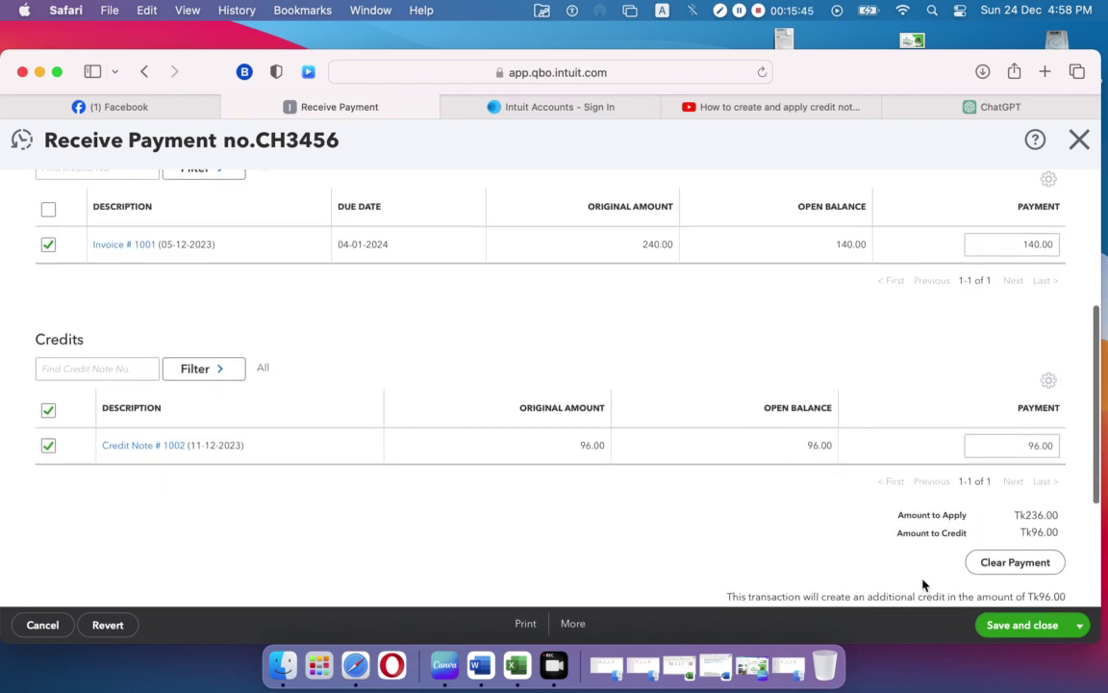
pyautogui.click(1020, 626)
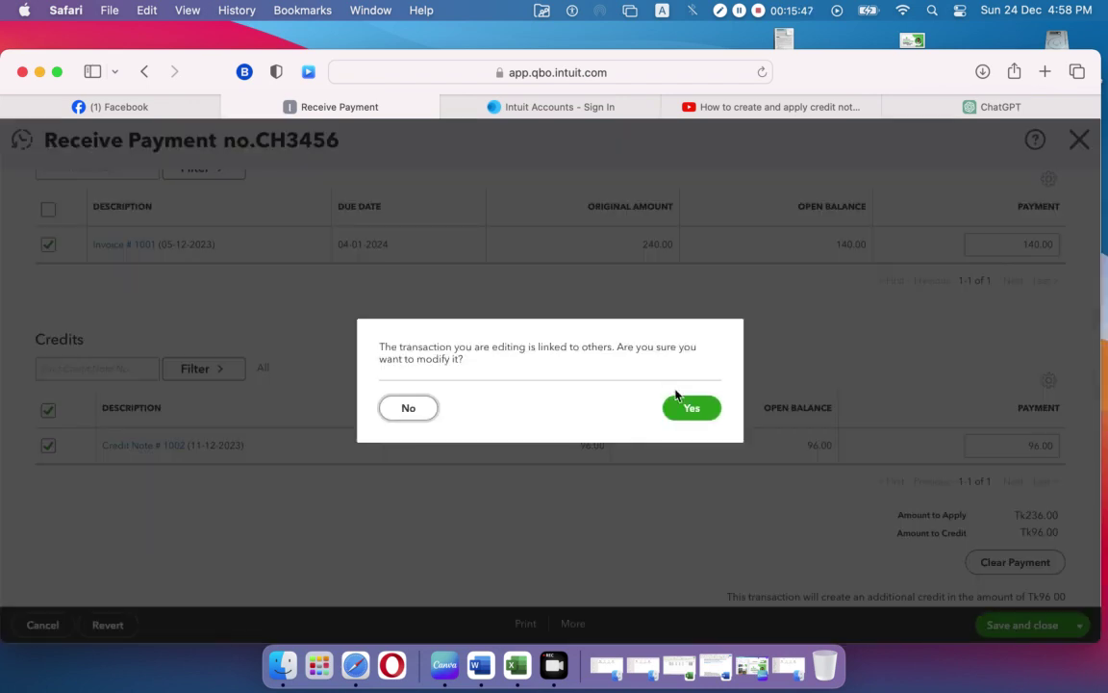
pyautogui.click(694, 408)
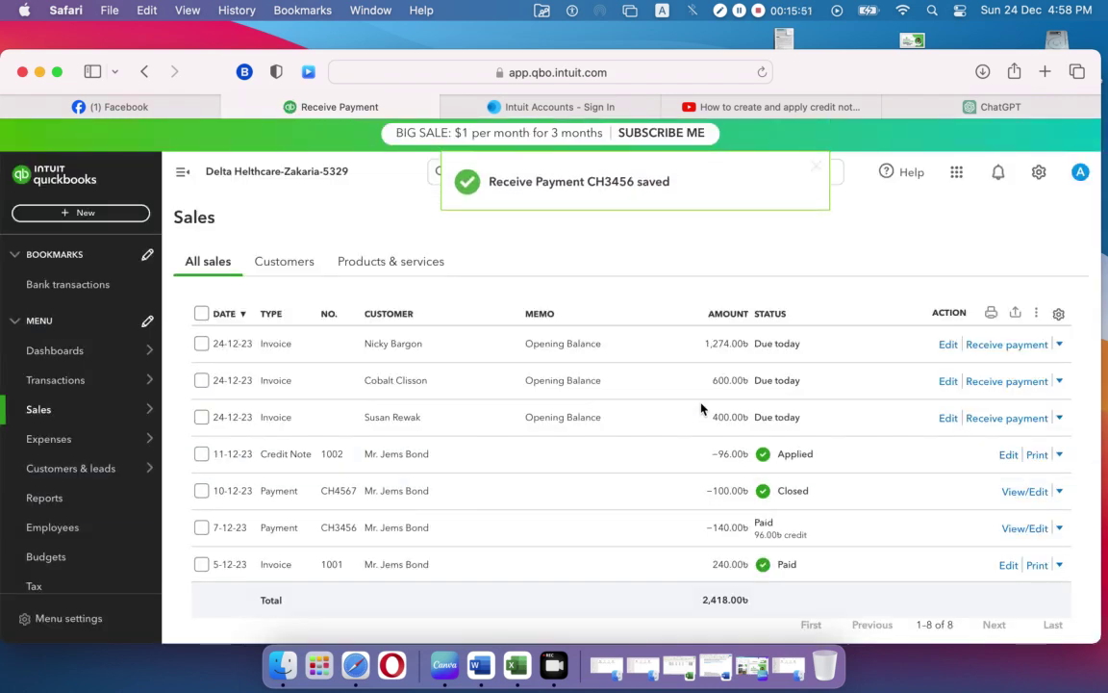
# Step: Open the Balance Sheet as of December 24, 2023 and review A/R 2,178.00 and total assets
pyautogui.scroll(-2, 700, 409)
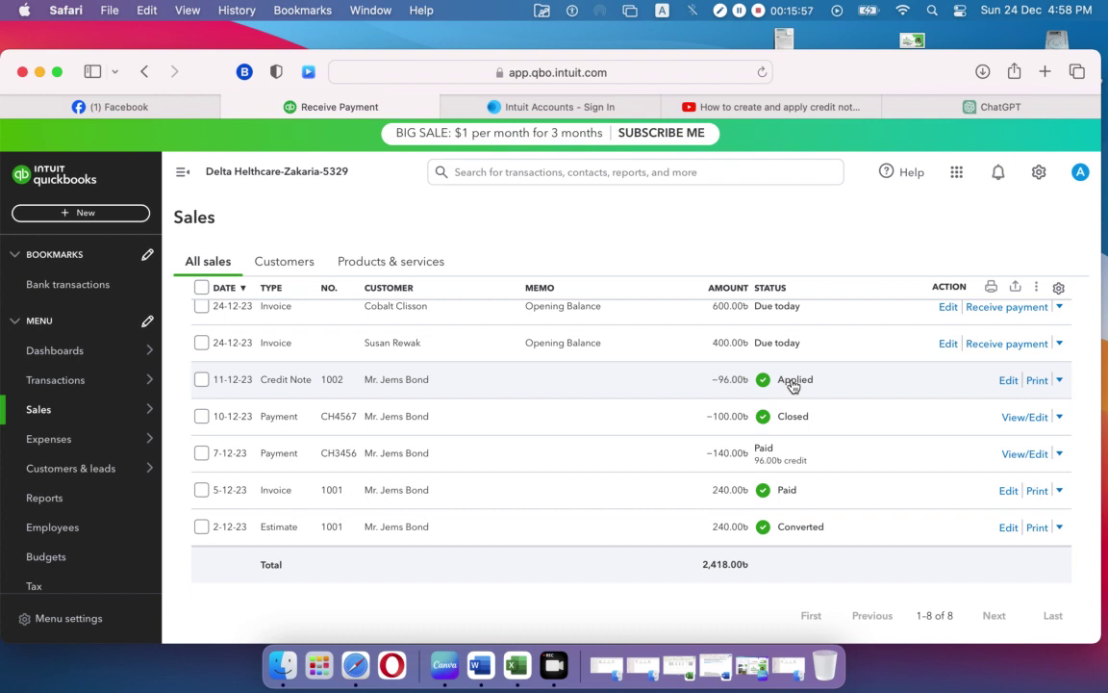
pyautogui.click(61, 497)
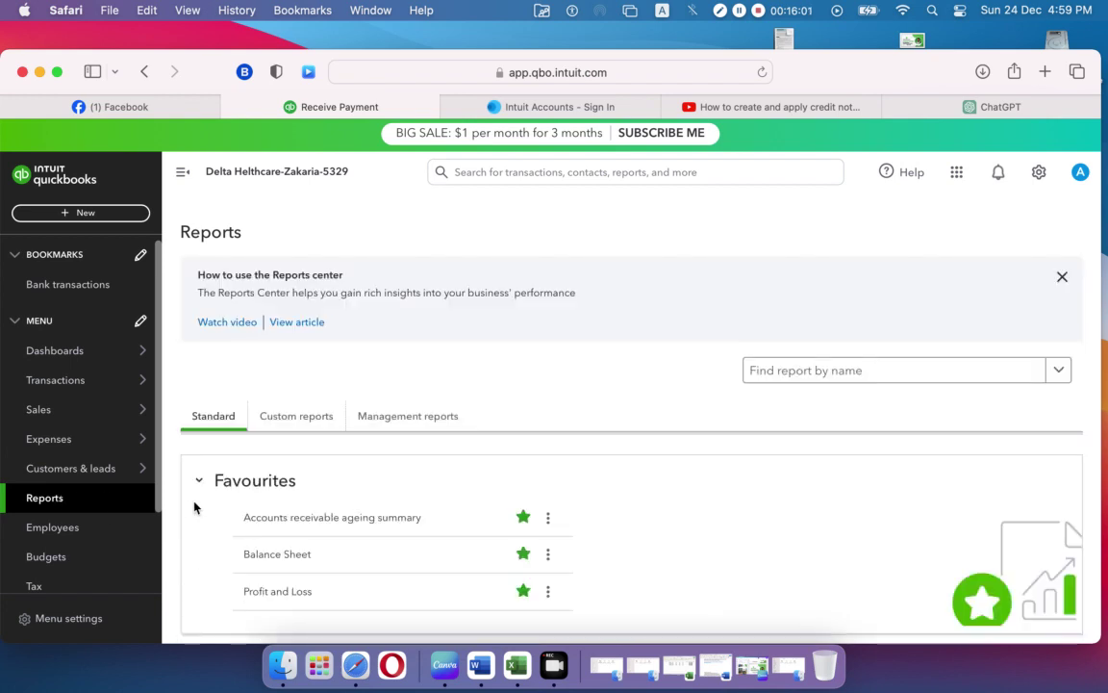
pyautogui.click(278, 558)
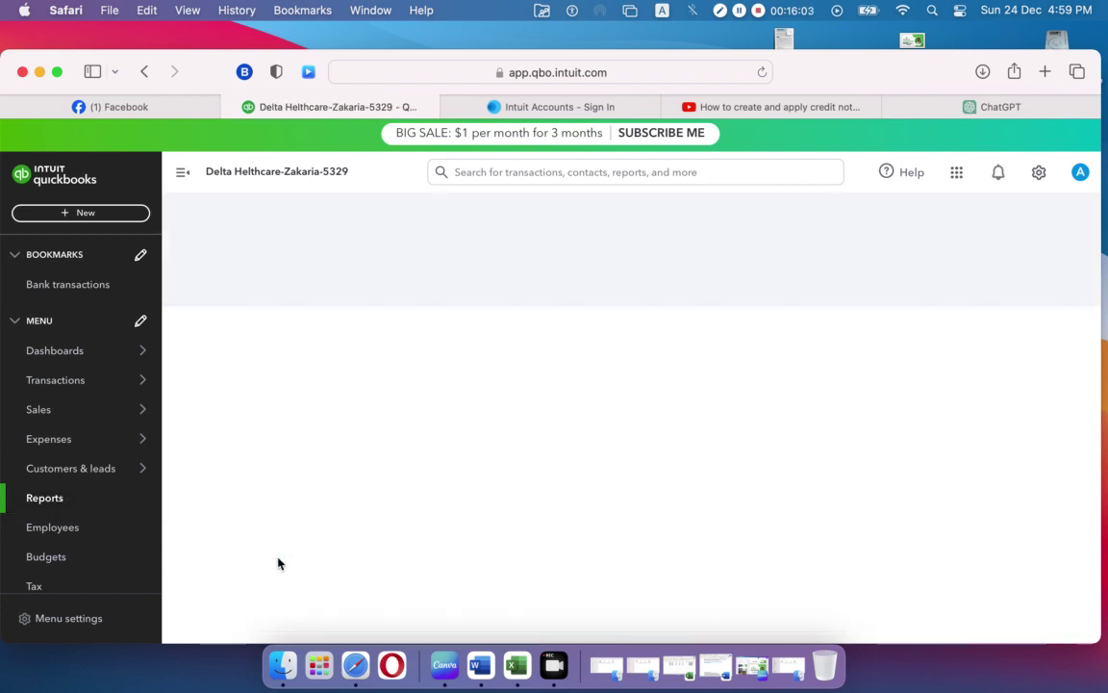
pyautogui.scroll(-3, 278, 564)
pyautogui.scroll(-3, 631, 522)
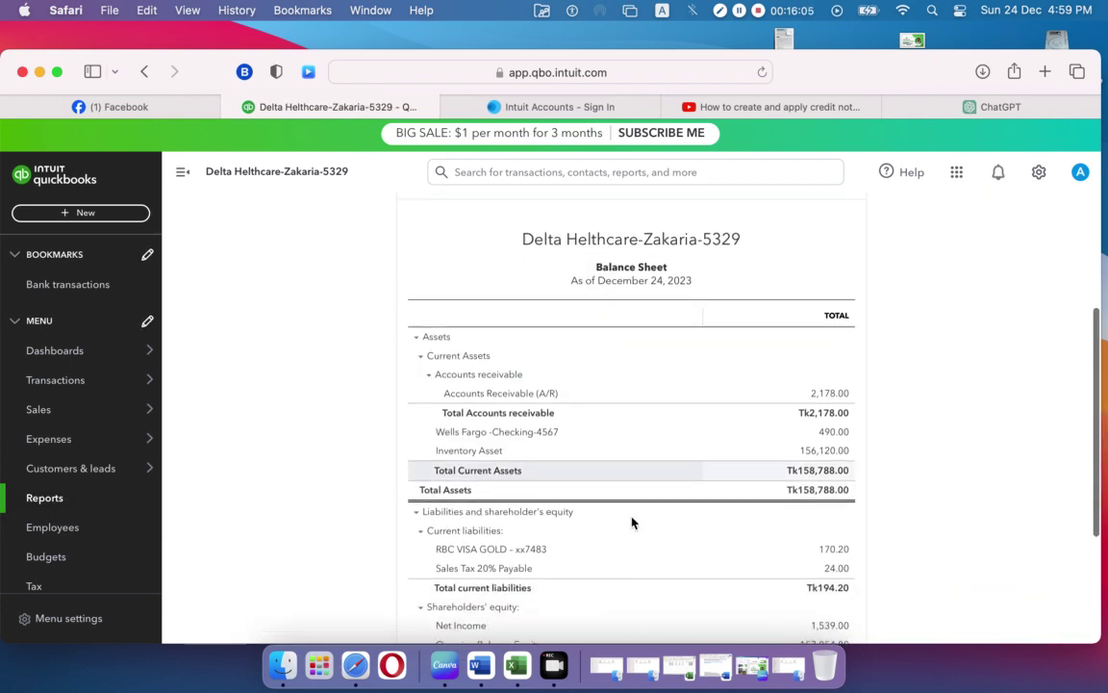
pyautogui.scroll(-2, 632, 522)
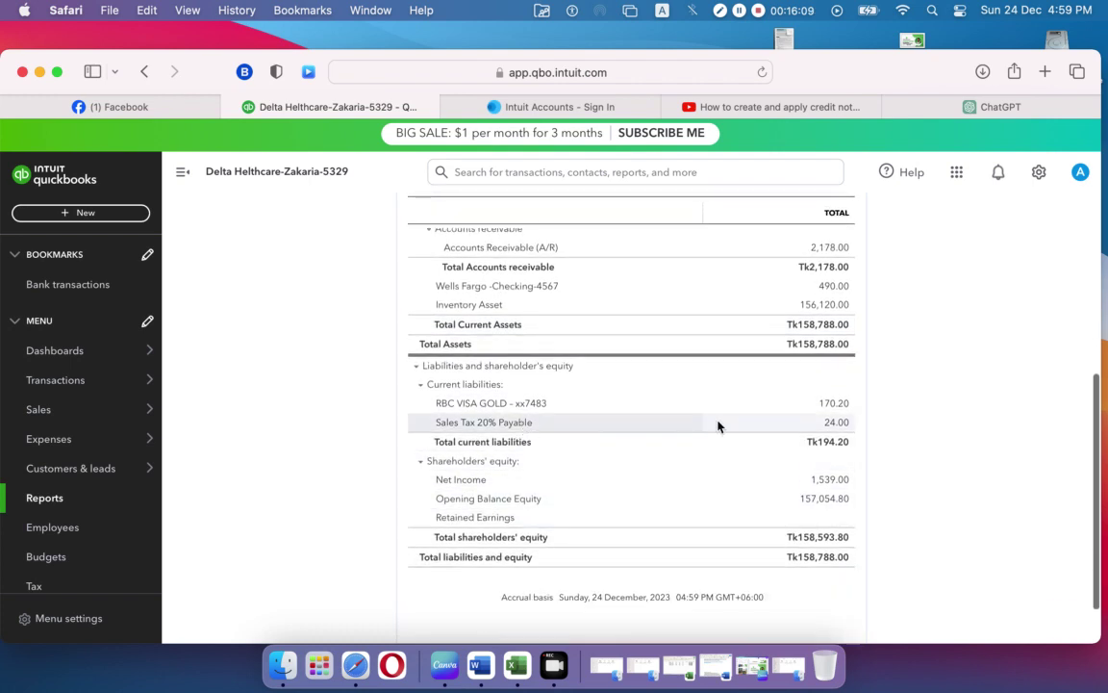
pyautogui.scroll(3, 740, 467)
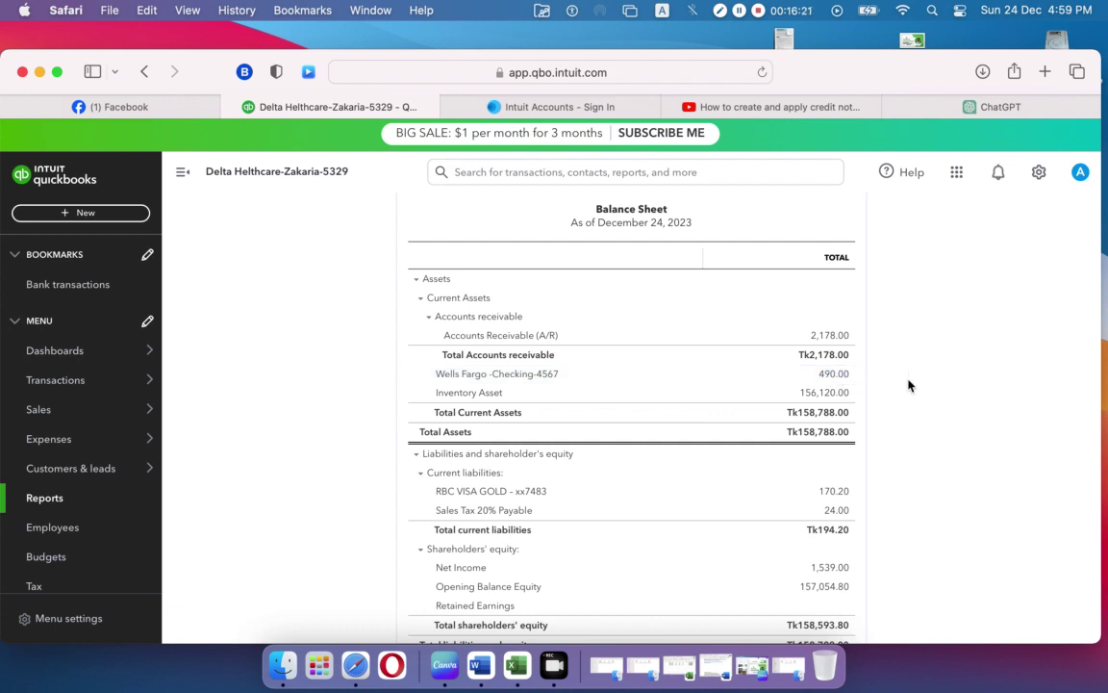
pyautogui.scroll(-3, 909, 385)
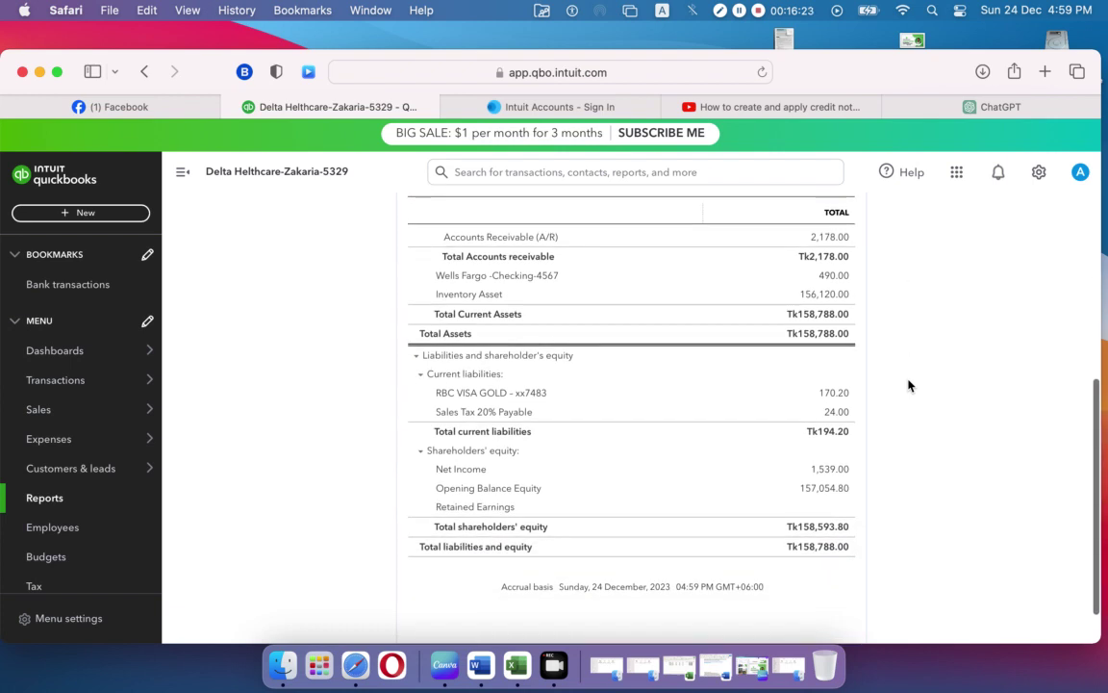
pyautogui.scroll(2, 909, 385)
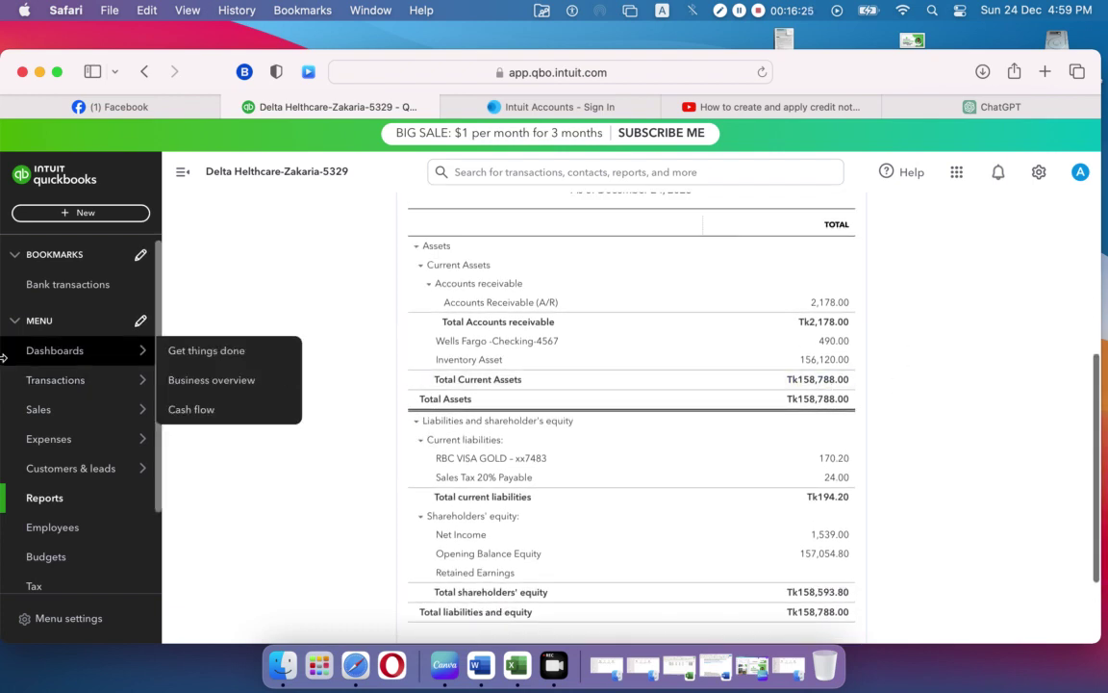
pyautogui.moveTo(32, 416)
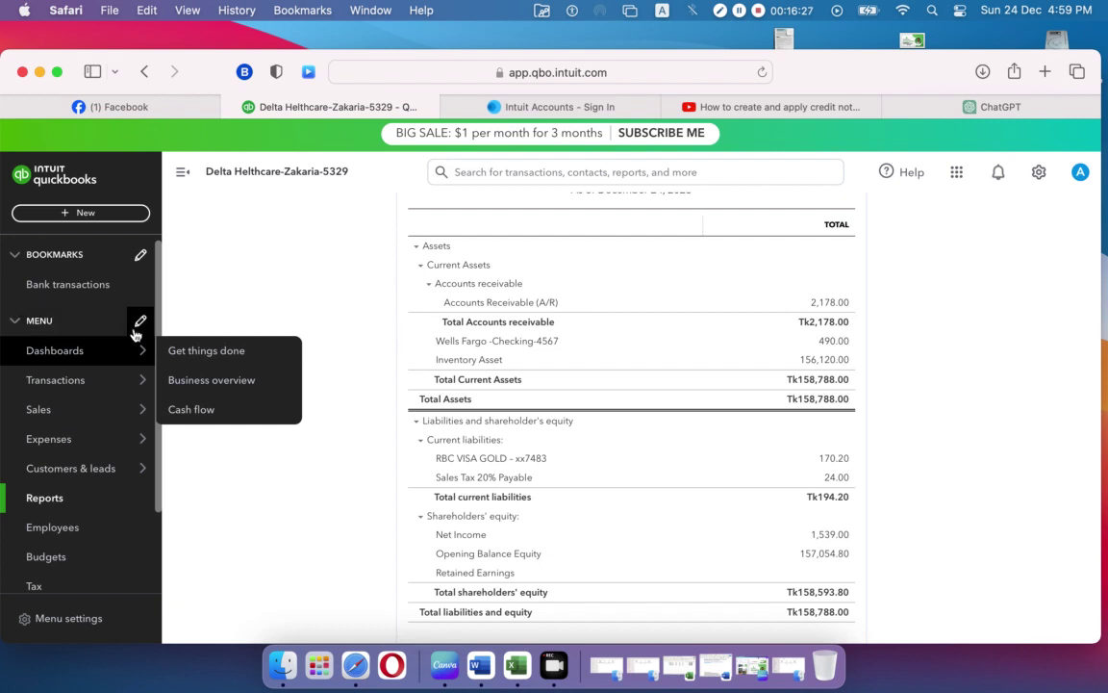
pyautogui.moveTo(54, 436)
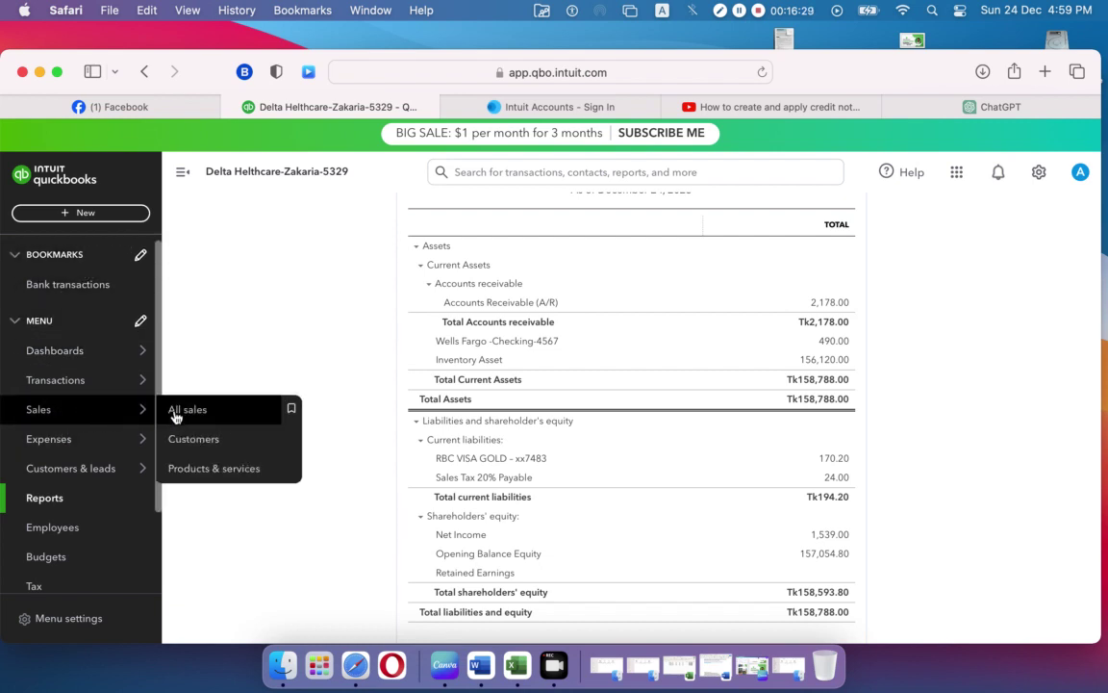
# Step: Show All sales and confirm credit note 1002 is Applied at −96.00, list totalling 2,418.00
pyautogui.click(180, 412)
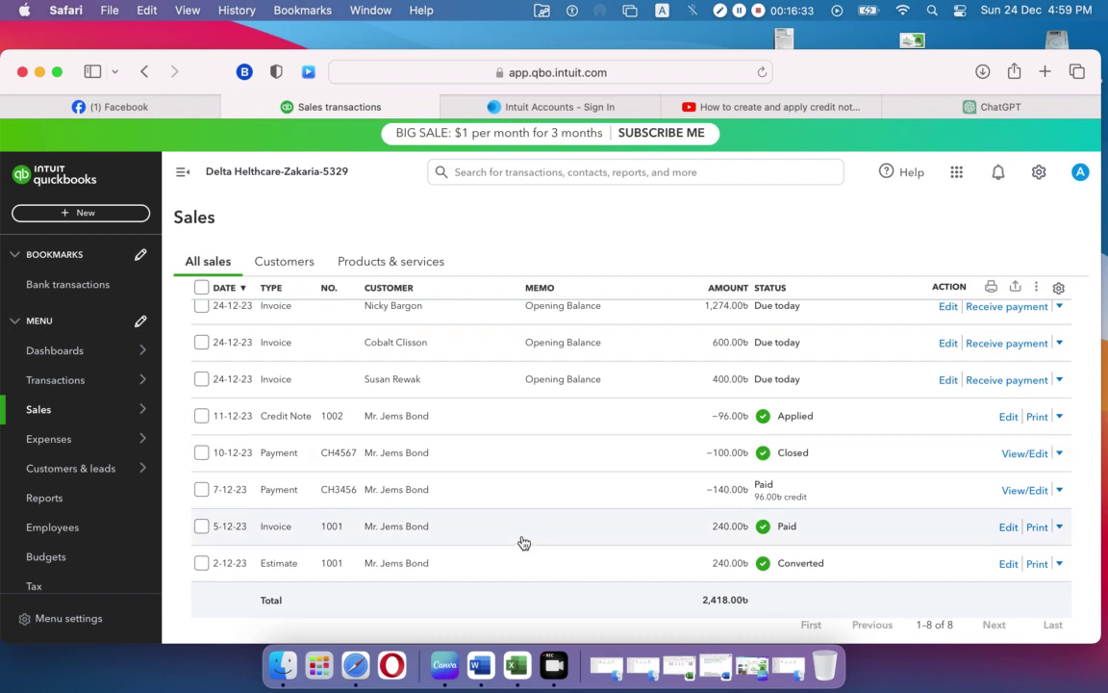
pyautogui.scroll(-2, 542, 512)
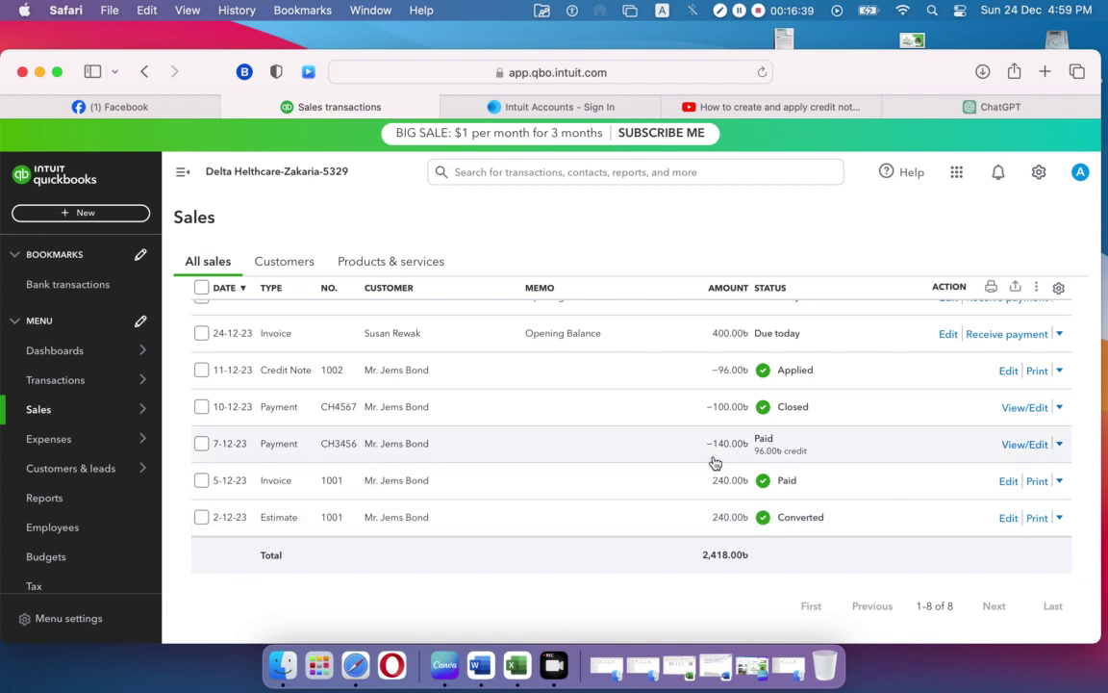
pyautogui.scroll(3, 744, 464)
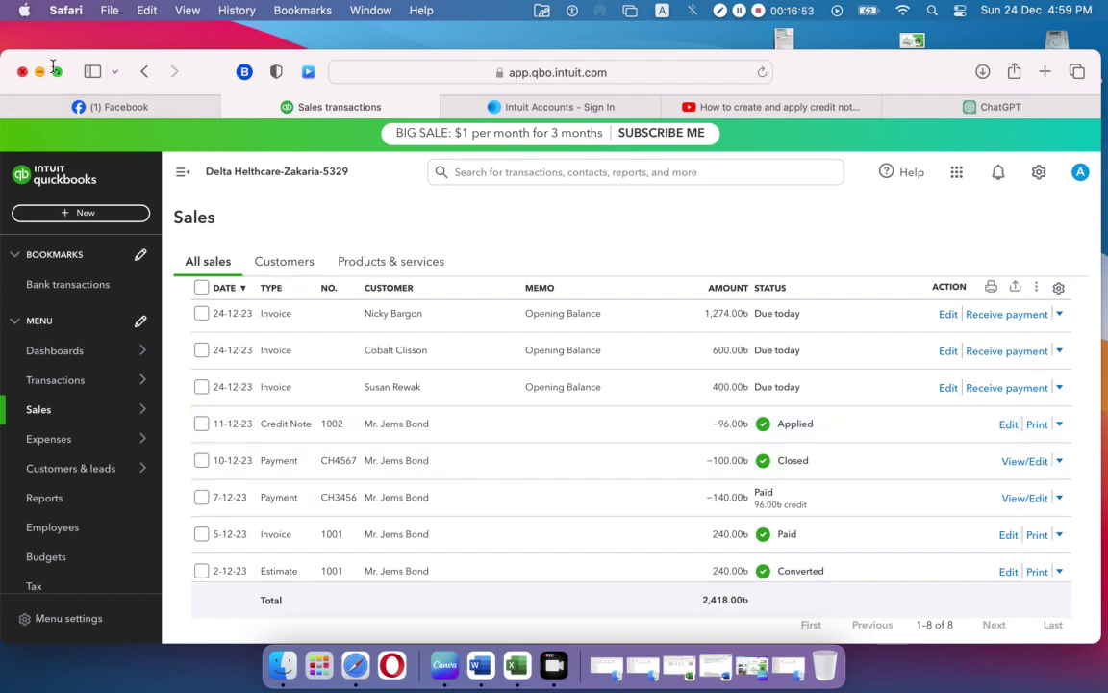
# Step: Minimize Safari and open Customer Invoice.xlsx from Trendup Class Materiales > Class 03
pyautogui.click(38, 73)
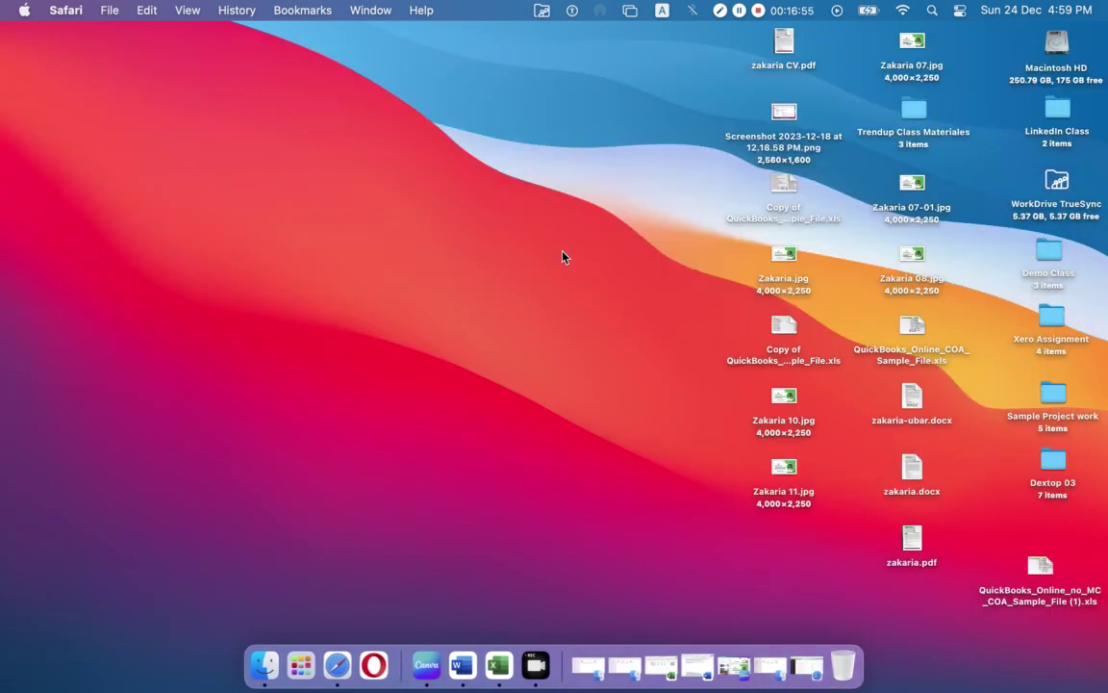
pyautogui.doubleClick(914, 113)
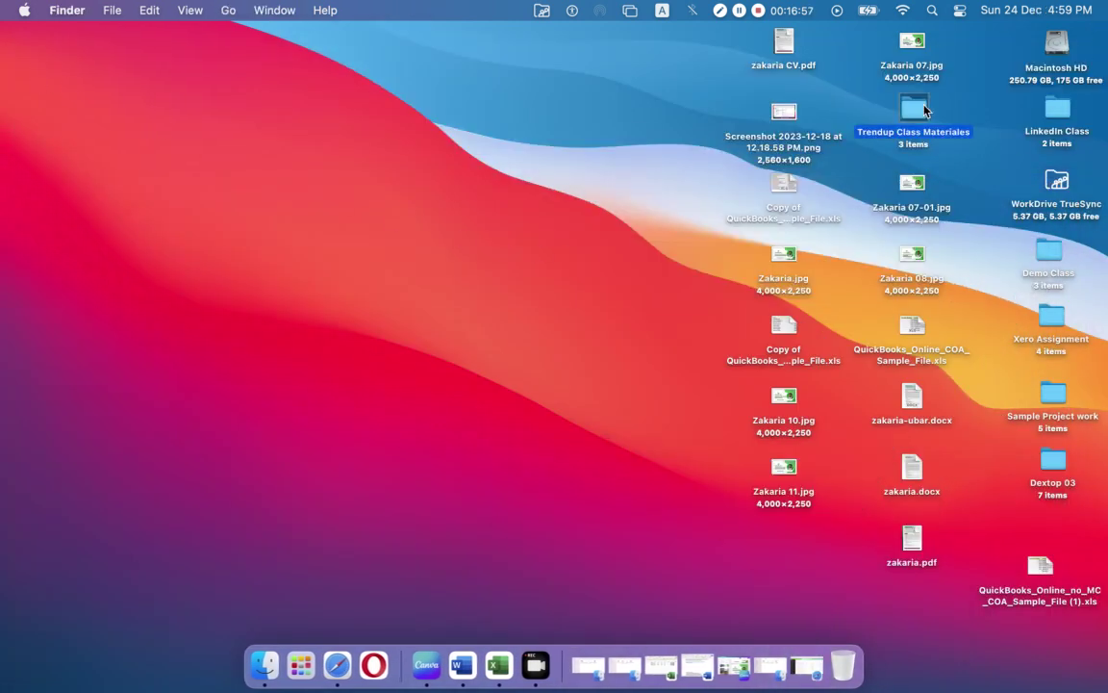
pyautogui.doubleClick(570, 140)
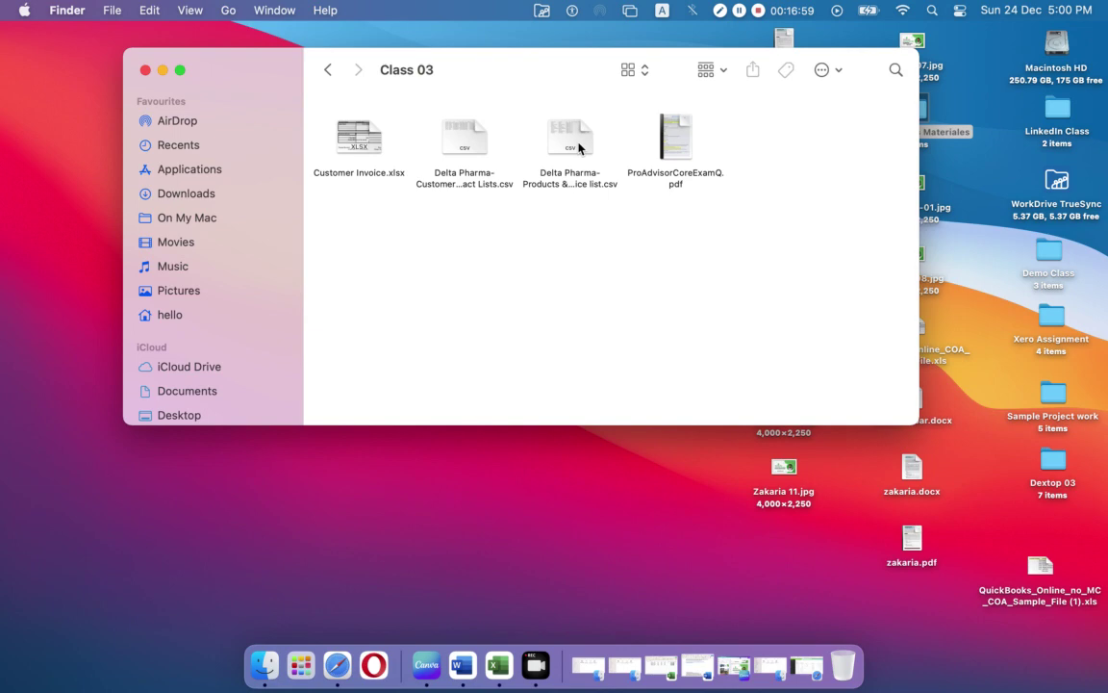
pyautogui.click(366, 151)
pyautogui.doubleClick(367, 151)
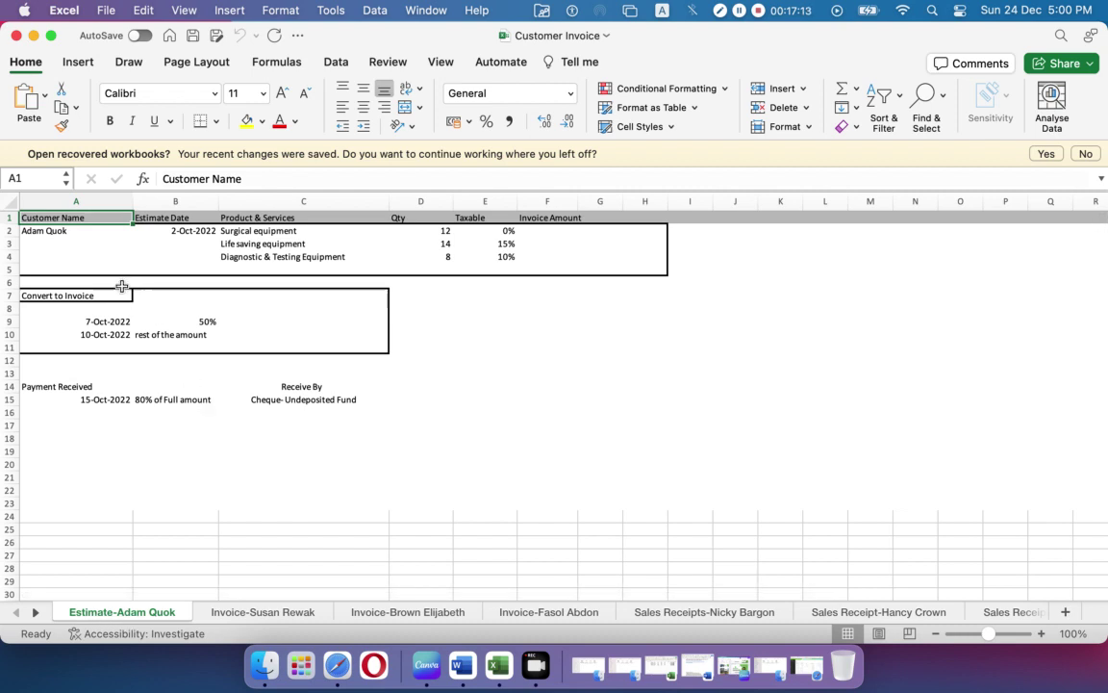
# Step: Review the estimate sheet's customer name, date and products in cells A2, B2, C2 and C4
pyautogui.click(60, 231)
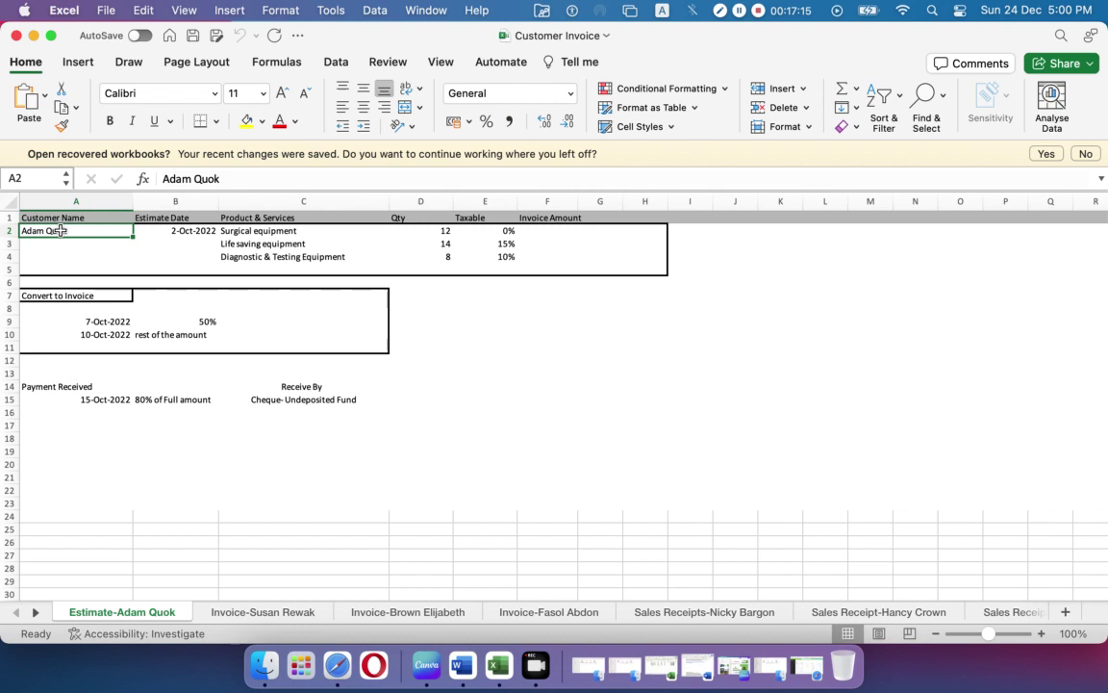
pyautogui.click(190, 227)
pyautogui.click(258, 227)
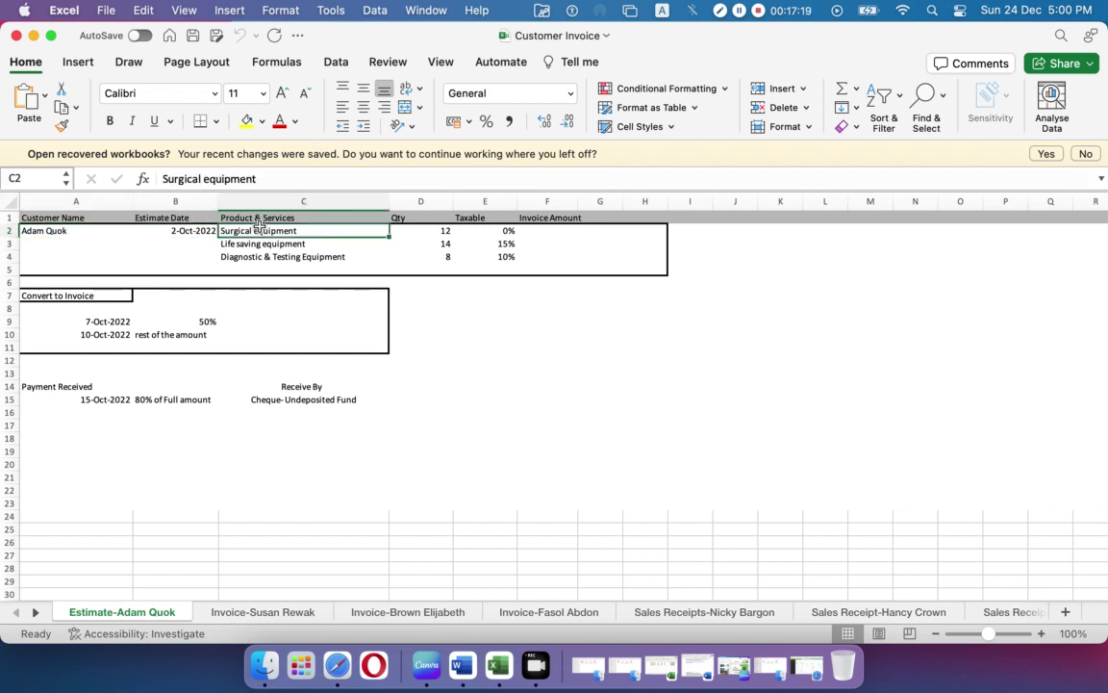
pyautogui.click(265, 257)
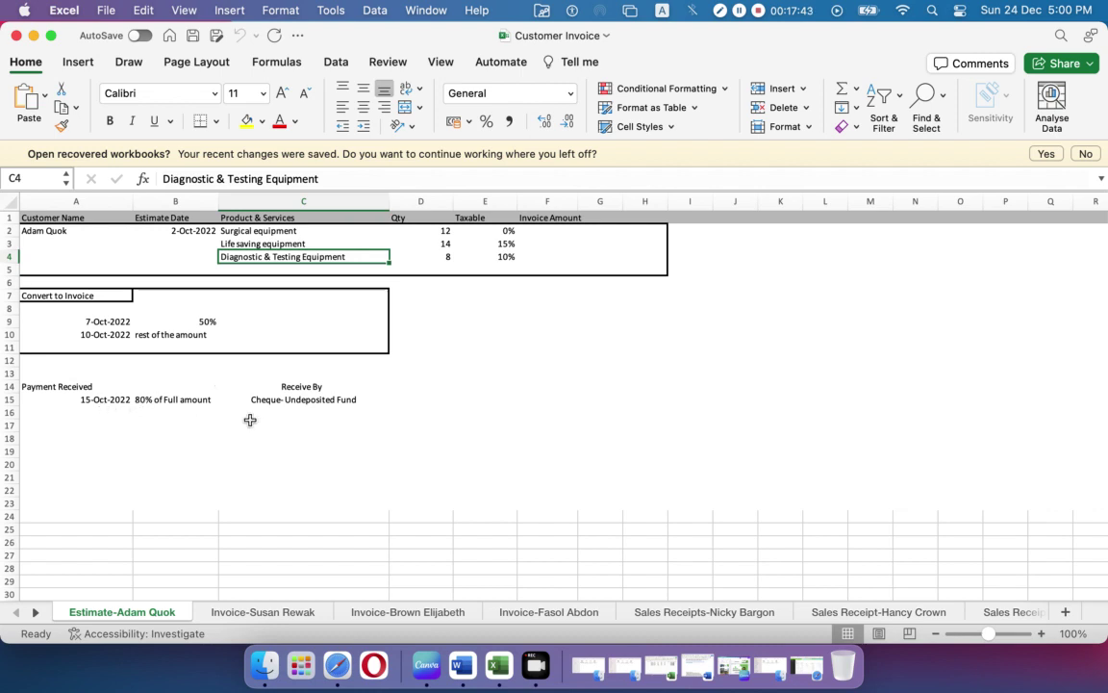
# Step: Look through both invoice sheets and the sales receipt sheets, then close the workbook and Class 03 folder
pyautogui.click(290, 615)
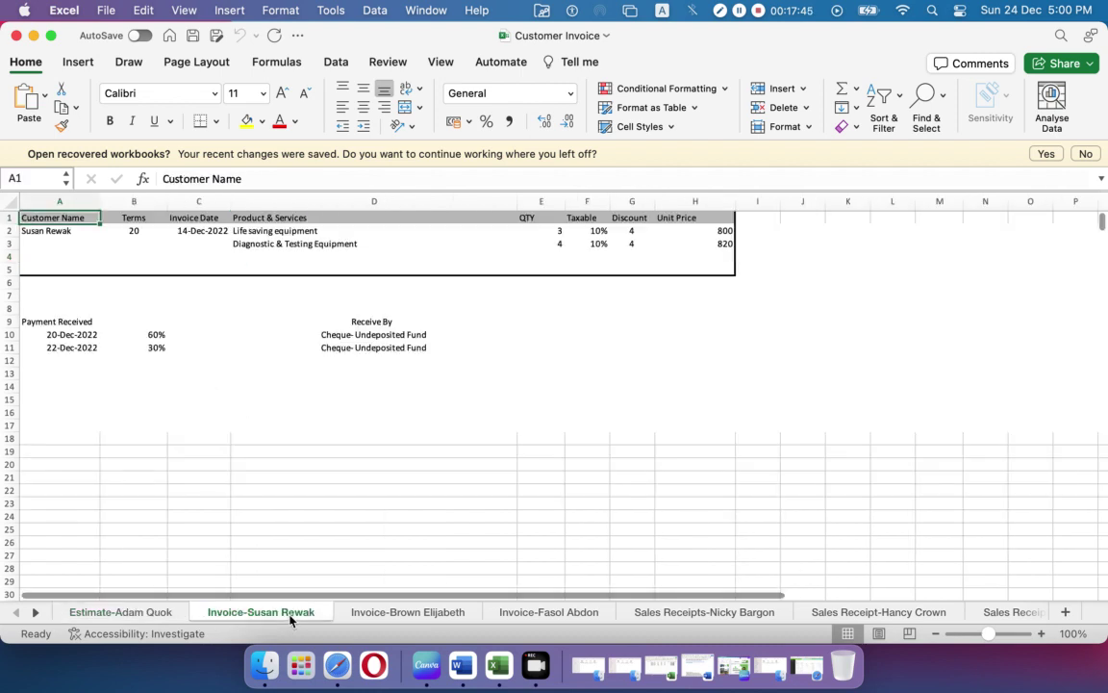
pyautogui.click(408, 612)
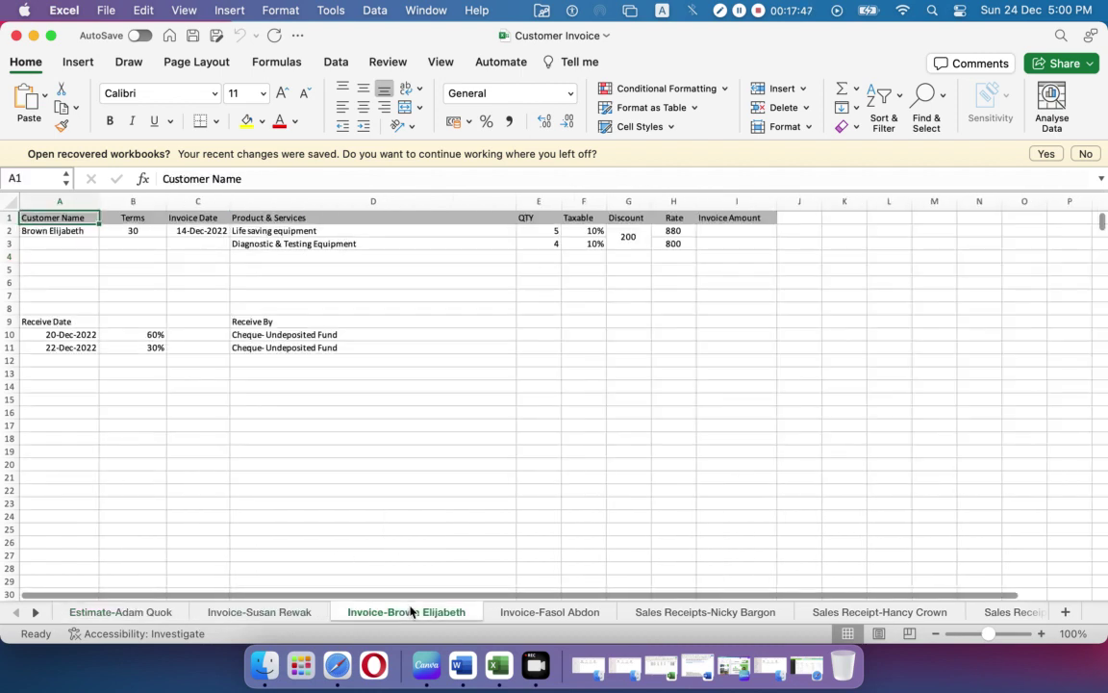
pyautogui.click(291, 612)
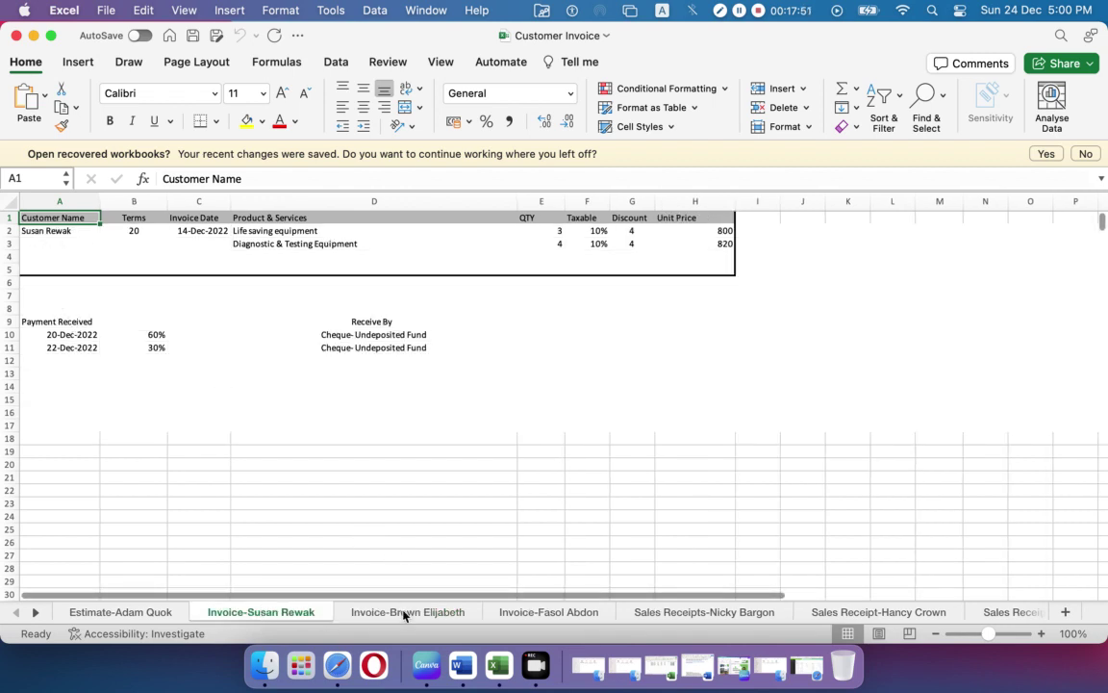
pyautogui.click(405, 613)
pyautogui.click(664, 613)
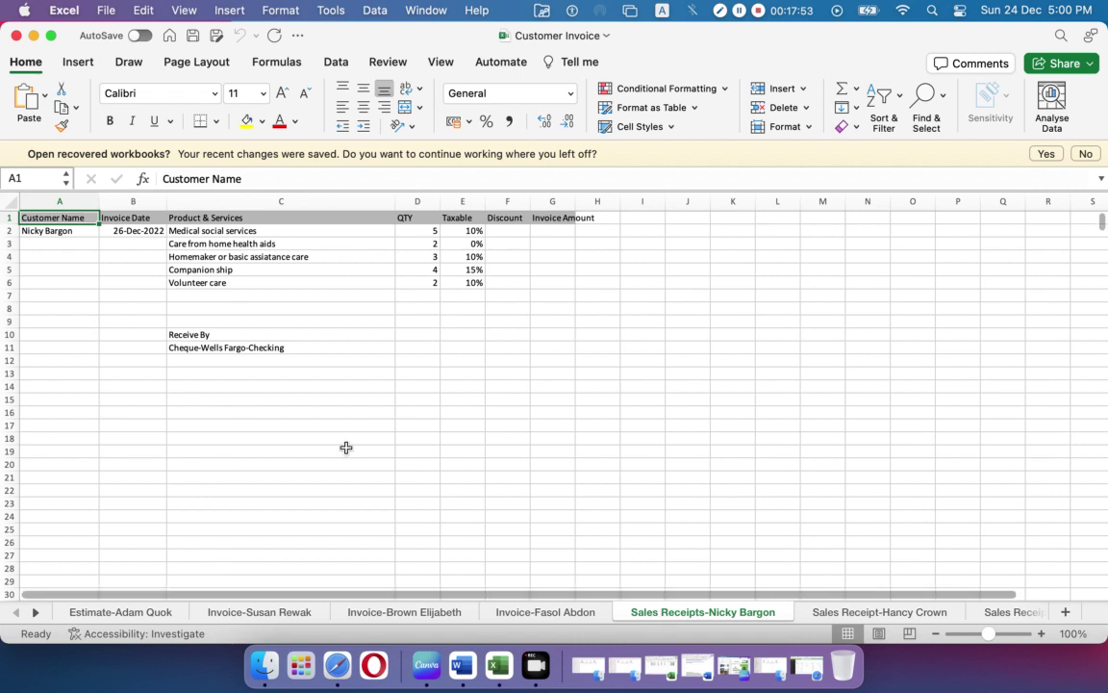
pyautogui.click(880, 613)
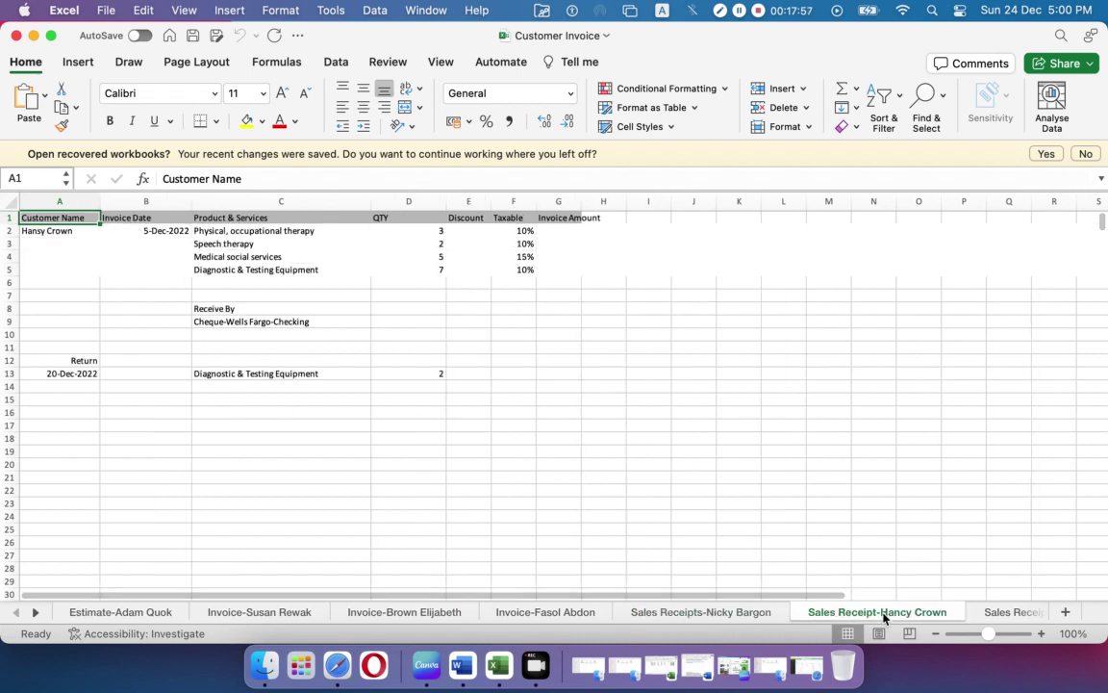
pyautogui.click(16, 36)
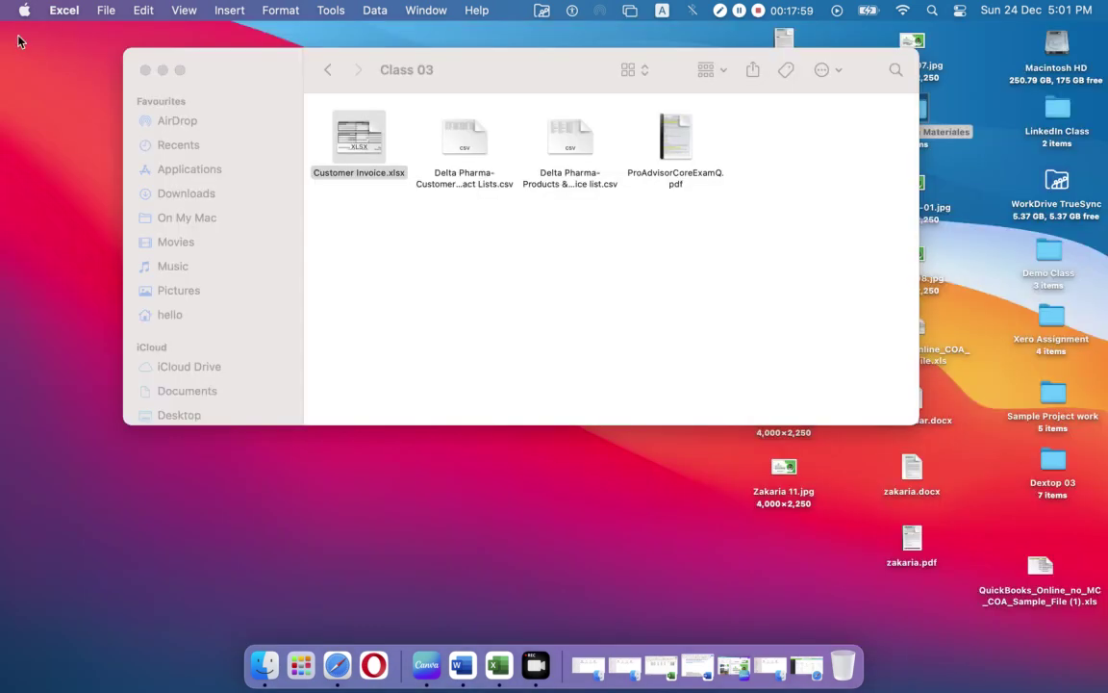
pyautogui.click(146, 70)
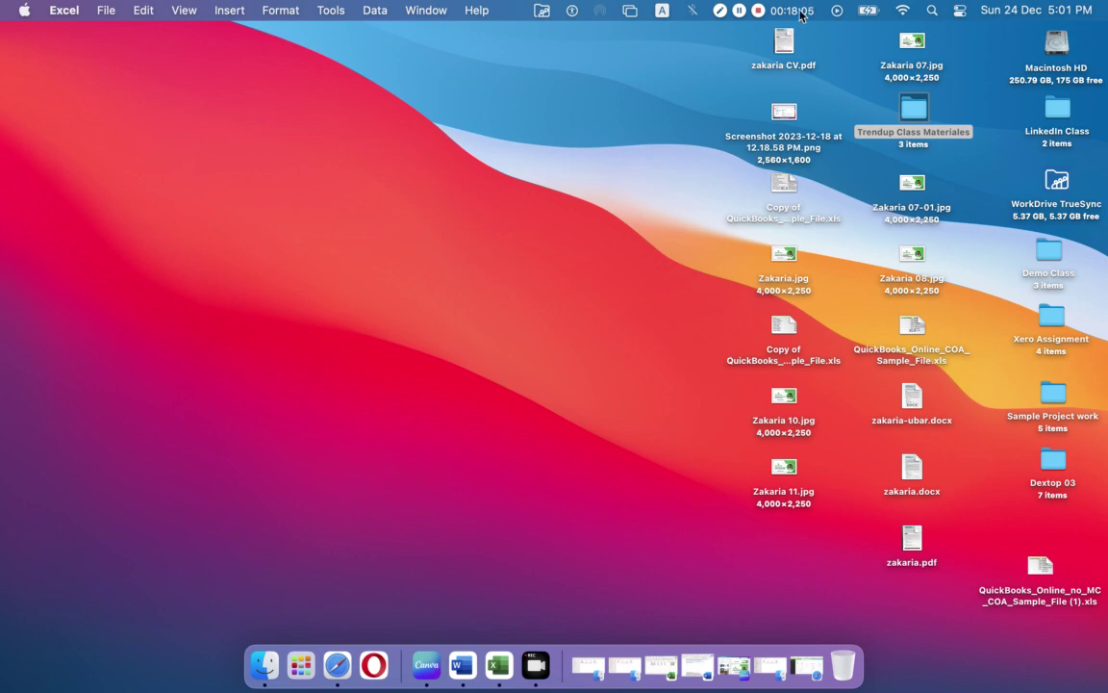